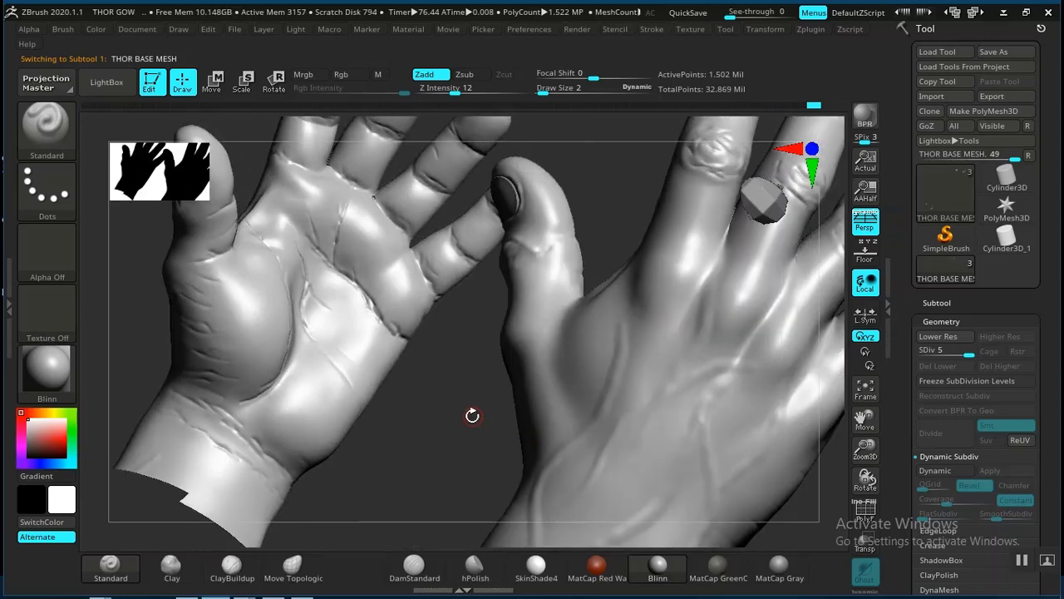
# Select the fingernail subtool and close the gap at the base of the ring fingernail with the Move Topological brush.
pyautogui.keyDown('alt'); pyautogui.moveTo(472, 393); pyautogui.dragTo(648, 459); pyautogui.keyUp('alt')
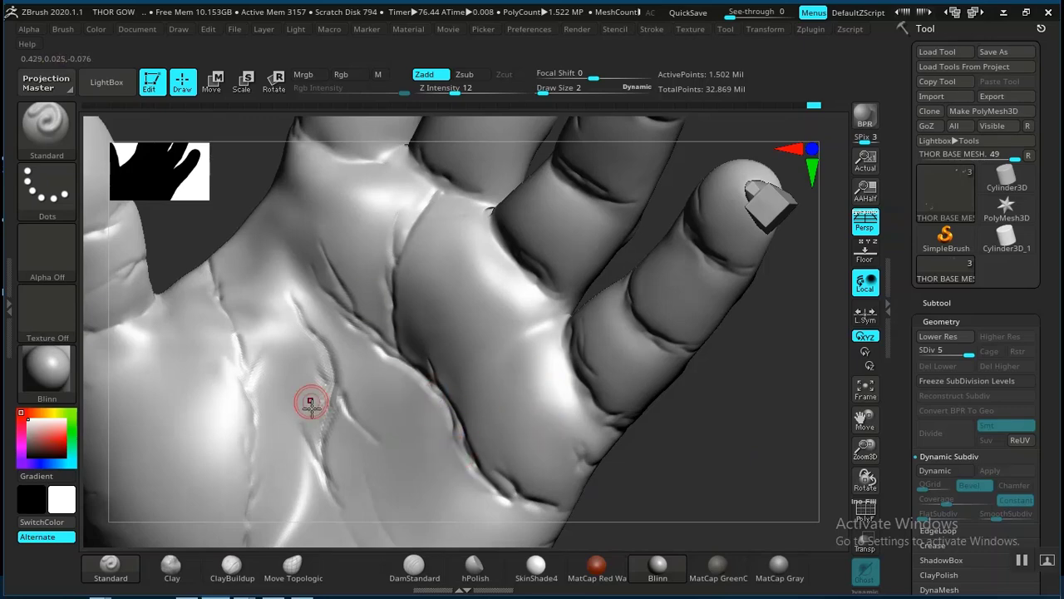
pyautogui.moveTo(684, 444)
pyautogui.mouseDown()
pyautogui.moveTo(673, 444)
pyautogui.moveTo(687, 483)
pyautogui.moveTo(683, 471)
pyautogui.moveTo(727, 429)
pyautogui.moveTo(639, 397)
pyautogui.moveTo(321, 440)
pyautogui.moveTo(340, 504)
pyautogui.moveTo(279, 484)
pyautogui.moveTo(429, 420)
pyautogui.mouseUp()
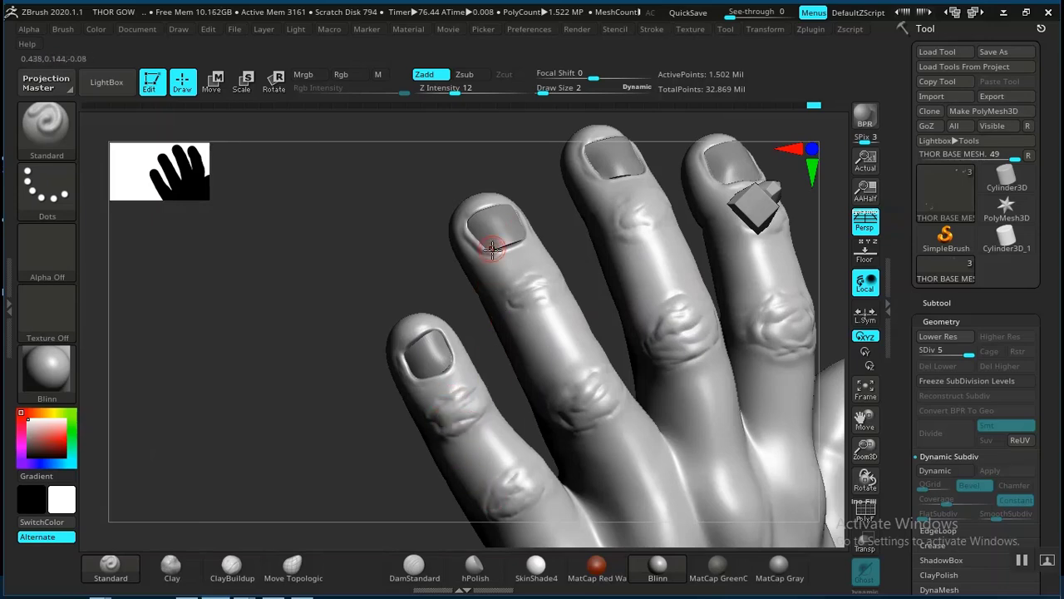
pyautogui.keyDown('alt'); pyautogui.moveTo(329, 405); pyautogui.dragTo(418, 541); pyautogui.keyUp('alt')
pyautogui.moveTo(437, 324)
pyautogui.mouseDown()
pyautogui.moveTo(424, 374)
pyautogui.moveTo(385, 369)
pyautogui.moveTo(482, 411)
pyautogui.moveTo(458, 399)
pyautogui.moveTo(408, 408)
pyautogui.moveTo(550, 325)
pyautogui.mouseUp()
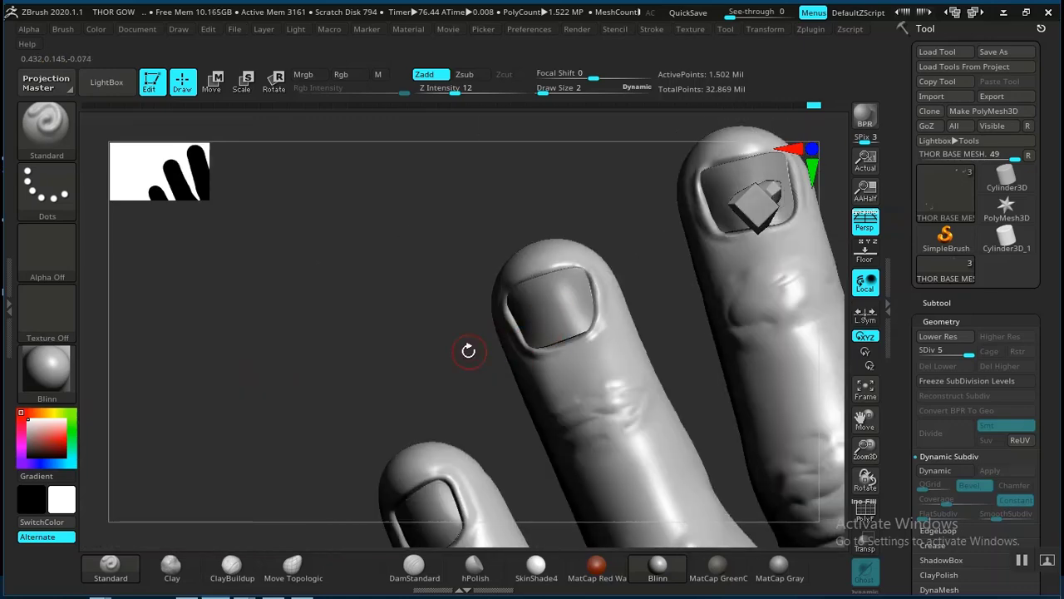
pyautogui.keyDown('alt'); pyautogui.click(550, 329); pyautogui.keyUp('alt')
pyautogui.moveTo(437, 354)
pyautogui.keyDown('alt'); pyautogui.mouseDown()
pyautogui.moveTo(490, 444)
pyautogui.moveTo(419, 377)
pyautogui.moveTo(436, 338)
pyautogui.moveTo(502, 336)
pyautogui.mouseUp(); pyautogui.keyUp('alt')
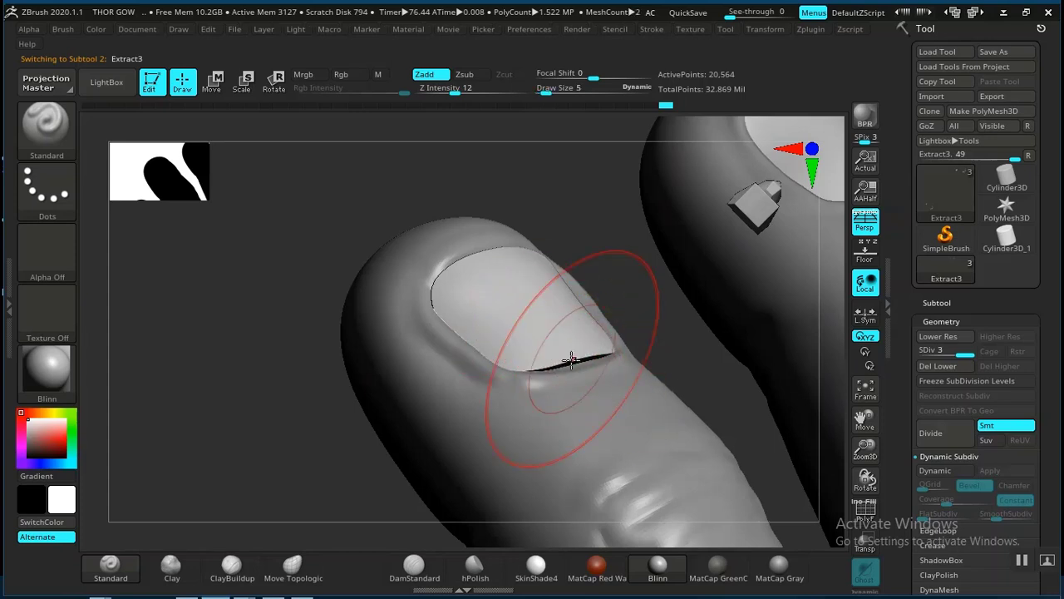
pyautogui.click(291, 567)
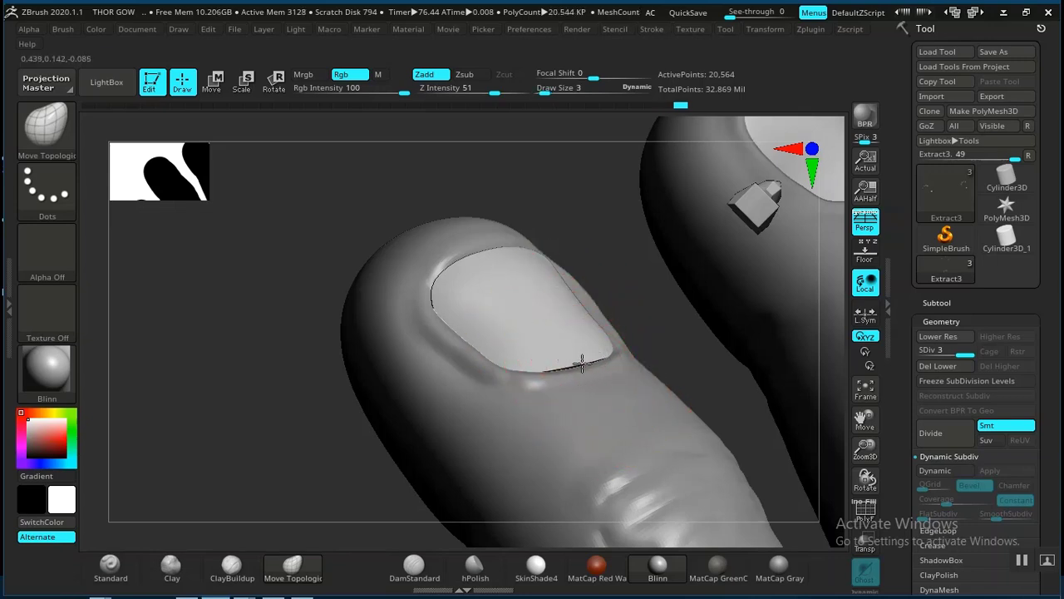
pyautogui.keyDown('alt'); pyautogui.moveTo(266, 264); pyautogui.dragTo(466, 395); pyautogui.keyUp('alt')
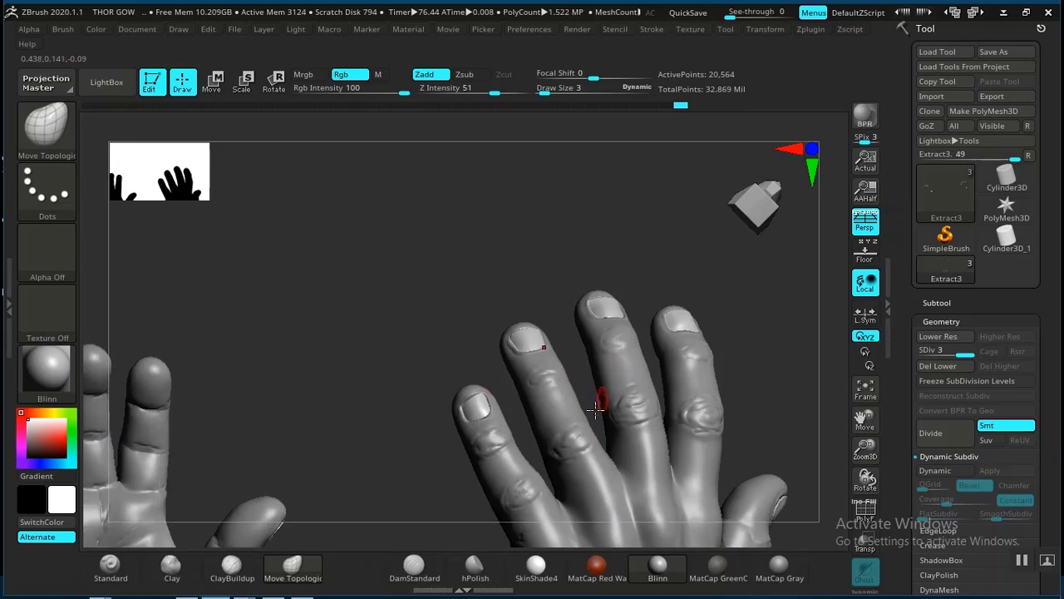
# Carve a crease down the palm from the gap between the ring and little fingers with DamStandard, and smooth it.
pyautogui.keyDown('alt'); pyautogui.moveTo(347, 366); pyautogui.dragTo(384, 545); pyautogui.keyUp('alt')
pyautogui.moveTo(430, 582)
pyautogui.keyDown('alt'); pyautogui.mouseDown()
pyautogui.moveTo(424, 548)
pyautogui.moveTo(416, 564)
pyautogui.mouseUp(); pyautogui.keyUp('alt')
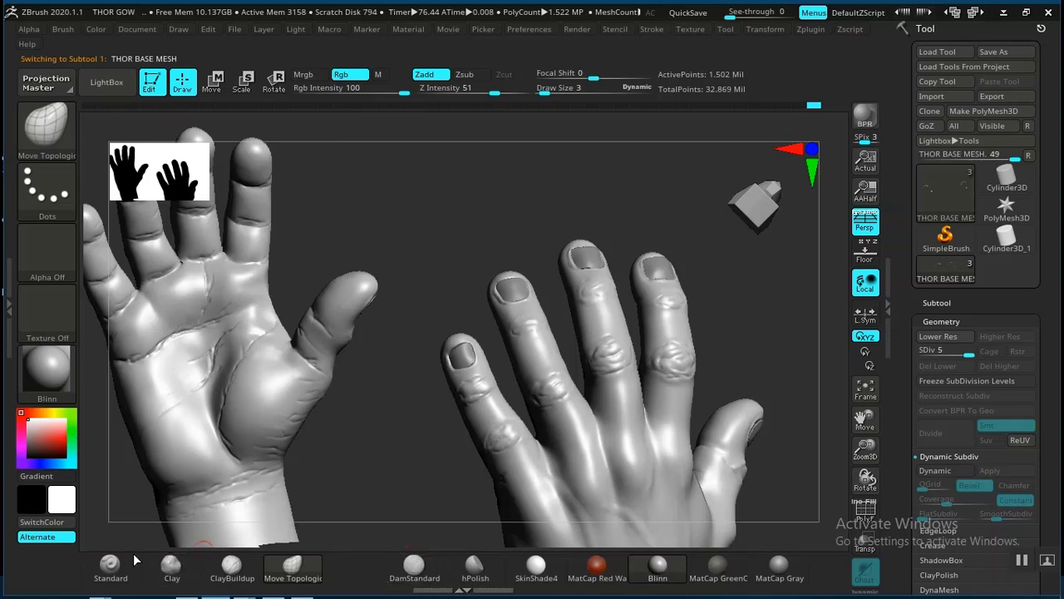
pyautogui.moveTo(352, 432)
pyautogui.mouseDown()
pyautogui.moveTo(361, 487)
pyautogui.moveTo(380, 471)
pyautogui.moveTo(471, 455)
pyautogui.moveTo(573, 465)
pyautogui.mouseUp()
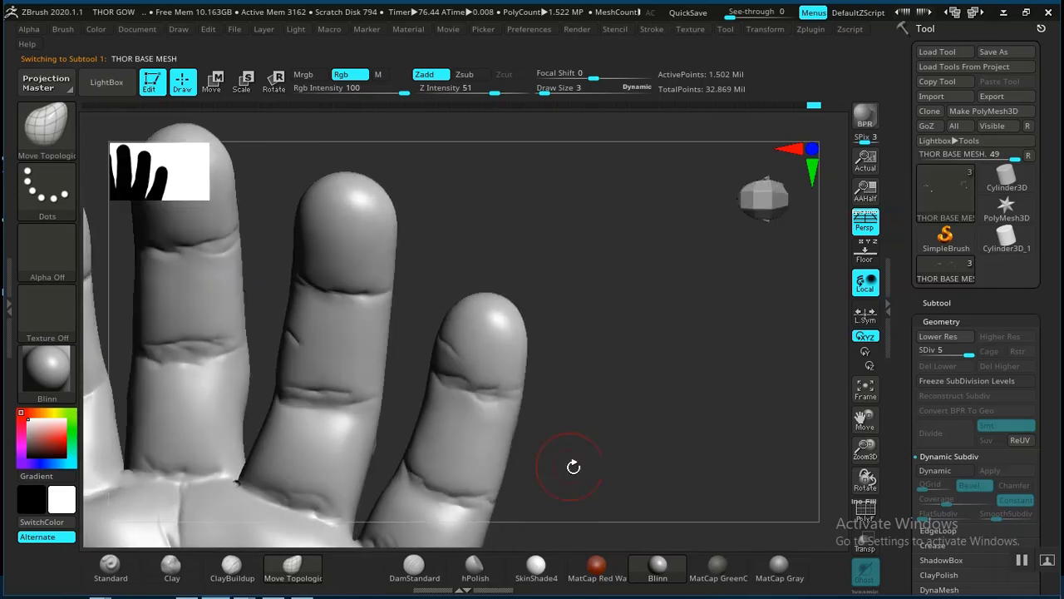
pyautogui.moveTo(621, 363)
pyautogui.mouseDown()
pyautogui.moveTo(625, 387)
pyautogui.moveTo(729, 348)
pyautogui.moveTo(361, 455)
pyautogui.mouseUp()
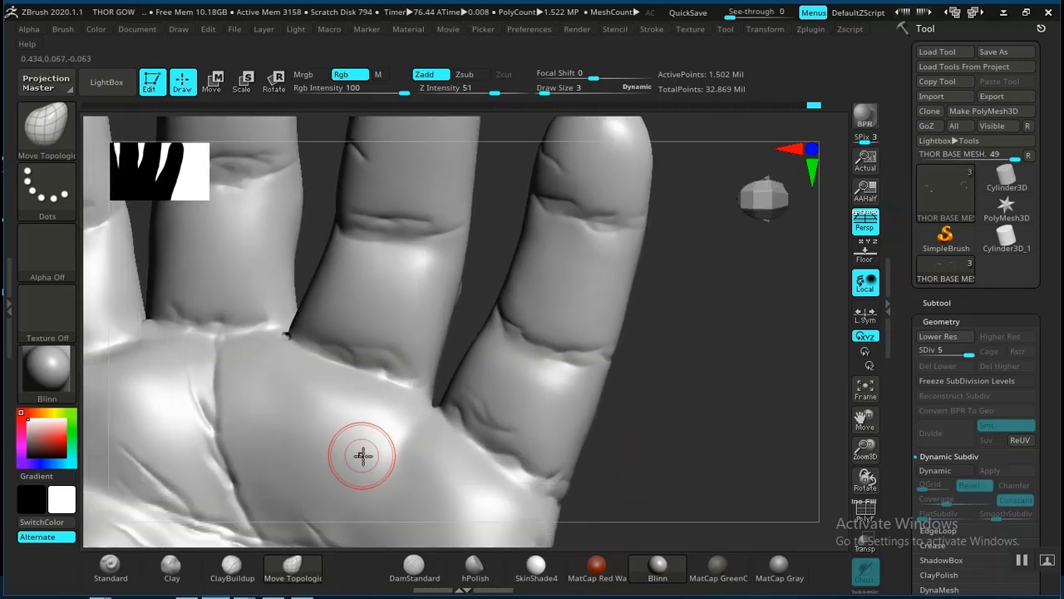
pyautogui.click(414, 566)
pyautogui.moveTo(664, 418)
pyautogui.mouseDown()
pyautogui.moveTo(691, 374)
pyautogui.moveTo(704, 428)
pyautogui.moveTo(618, 318)
pyautogui.mouseUp()
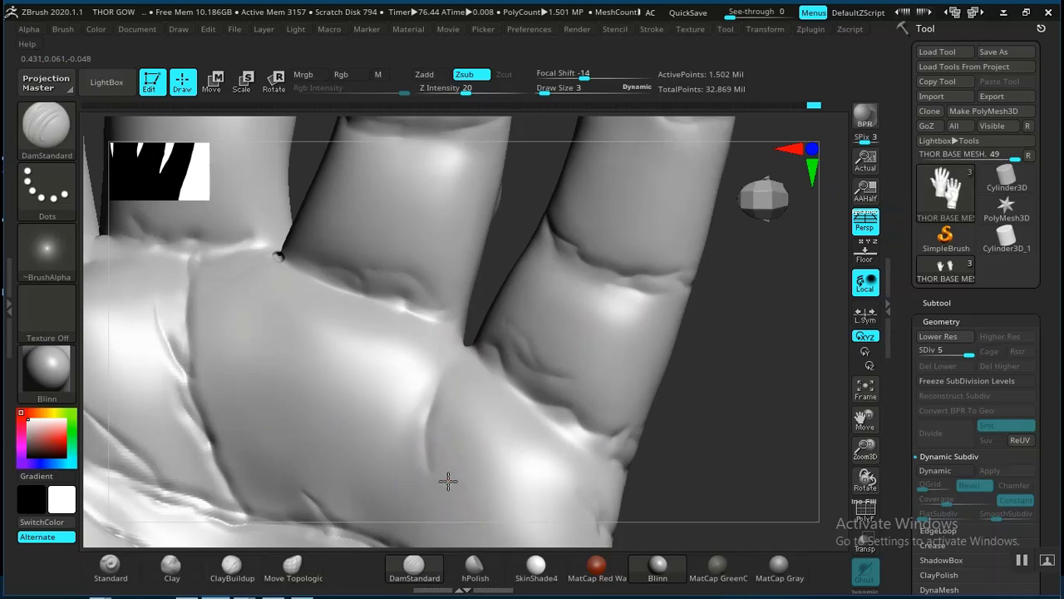
pyautogui.keyDown('alt'); pyautogui.moveTo(632, 465); pyautogui.dragTo(641, 413); pyautogui.keyUp('alt')
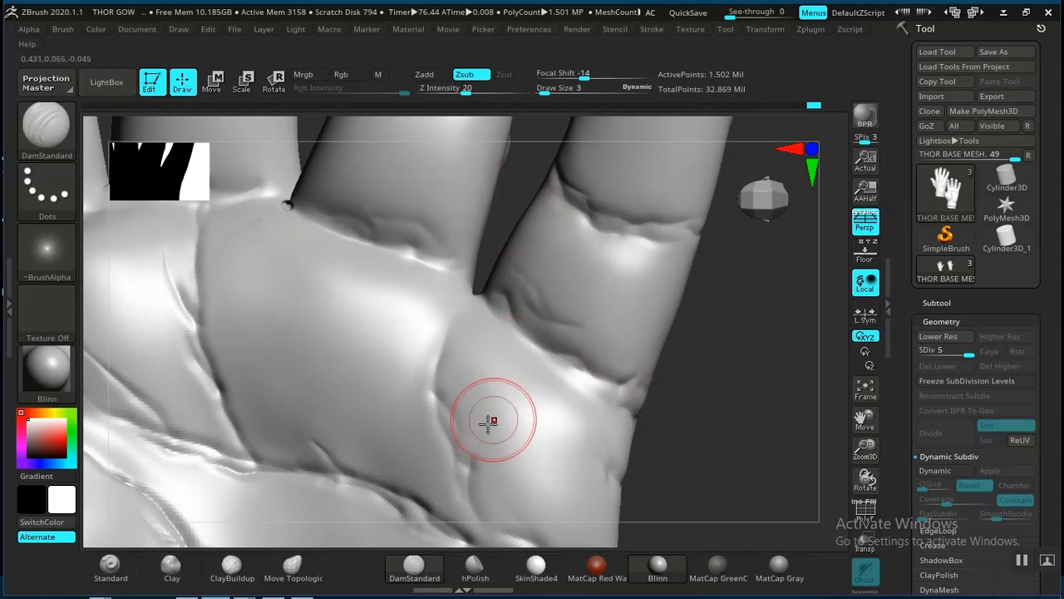
pyautogui.press('shift')
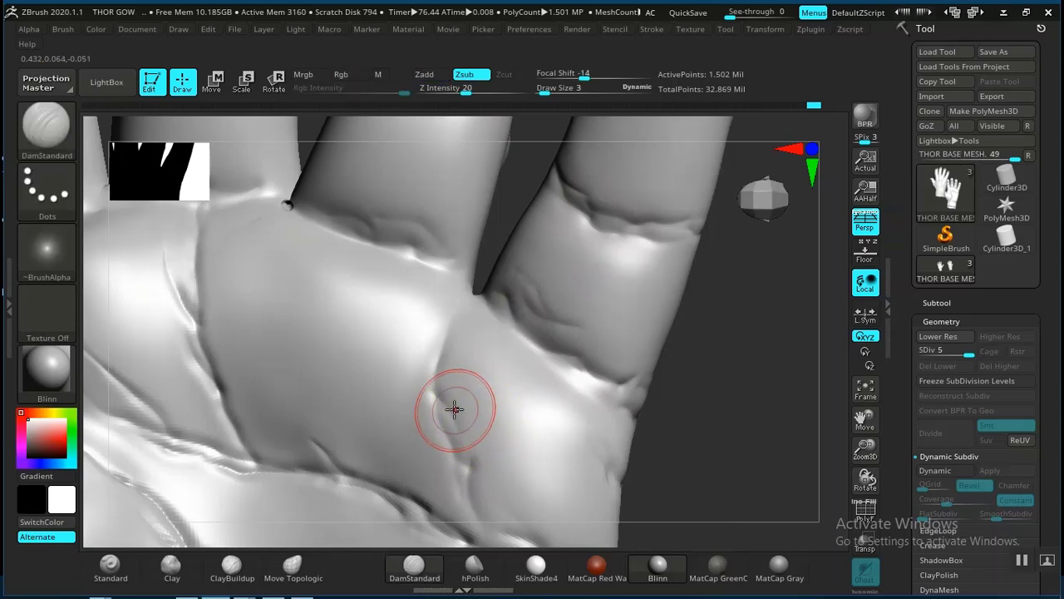
pyautogui.keyDown('shift'); pyautogui.moveTo(441, 356); pyautogui.dragTo(466, 458); pyautogui.keyUp('shift')
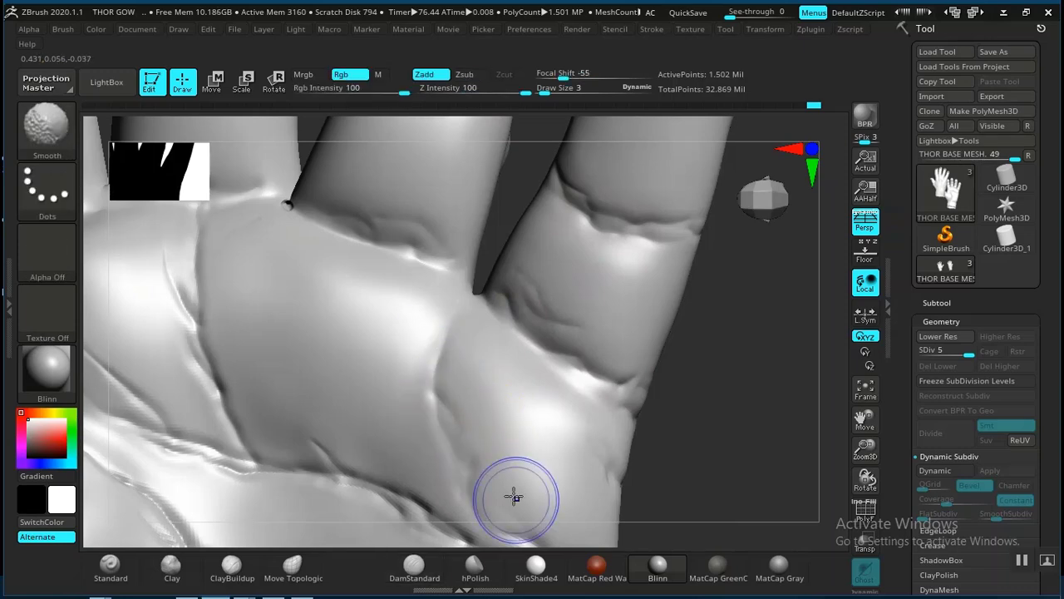
# Carve faint creases into the palm pad below the ring finger with the DamStandard brush, undoing the first vertical stroke.
pyautogui.moveTo(335, 273); pyautogui.dragTo(339, 375)
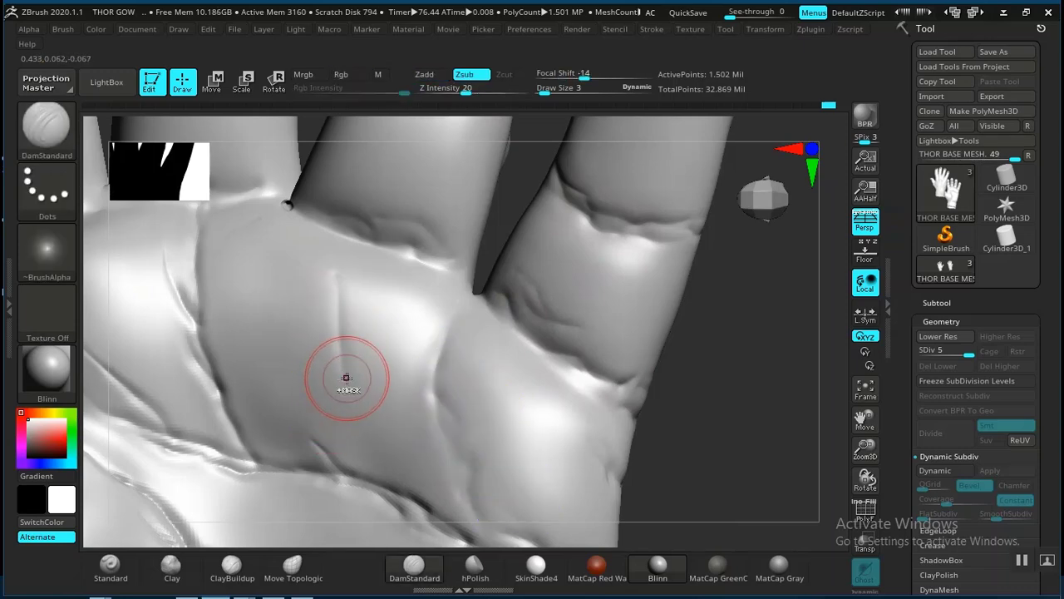
pyautogui.hotkey('ctrl', 'z')
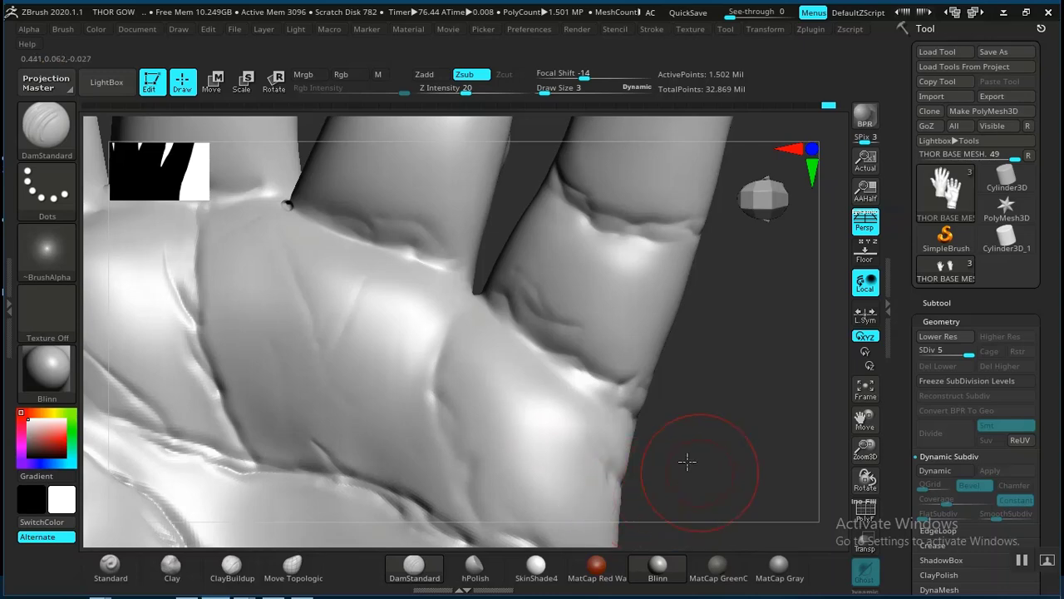
pyautogui.keyDown('alt'); pyautogui.moveTo(687, 462); pyautogui.dragTo(568, 316); pyautogui.keyUp('alt')
# Smooth the lower ends of the veins on the back of the hand where they fade into the wrist.
pyautogui.keyDown('alt'); pyautogui.moveTo(666, 409); pyautogui.dragTo(373, 339); pyautogui.keyUp('alt')
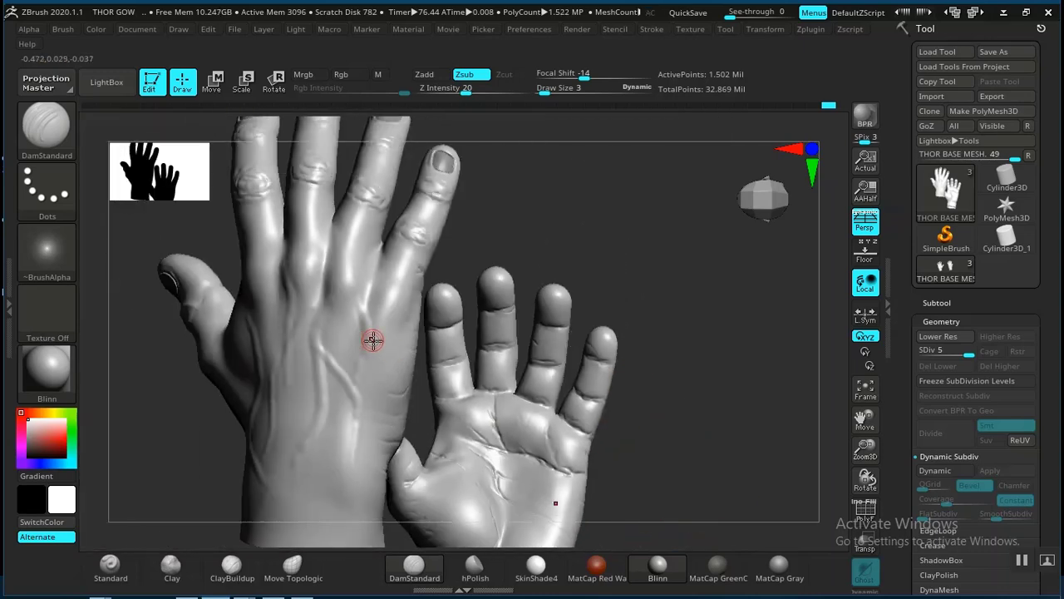
pyautogui.keyDown('alt'); pyautogui.moveTo(643, 417); pyautogui.dragTo(852, 454); pyautogui.keyUp('alt')
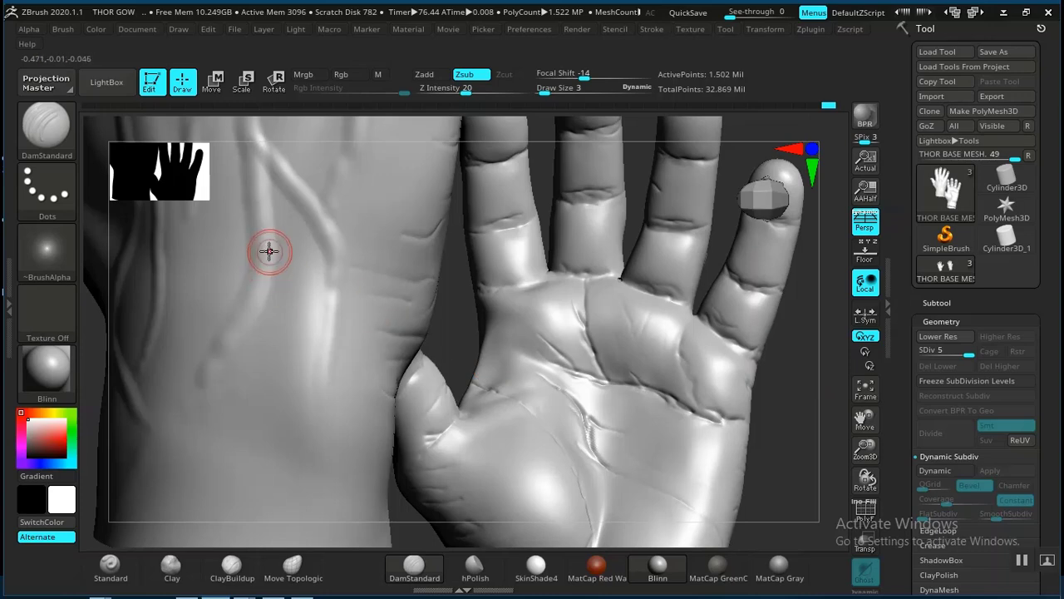
pyautogui.press('shift')
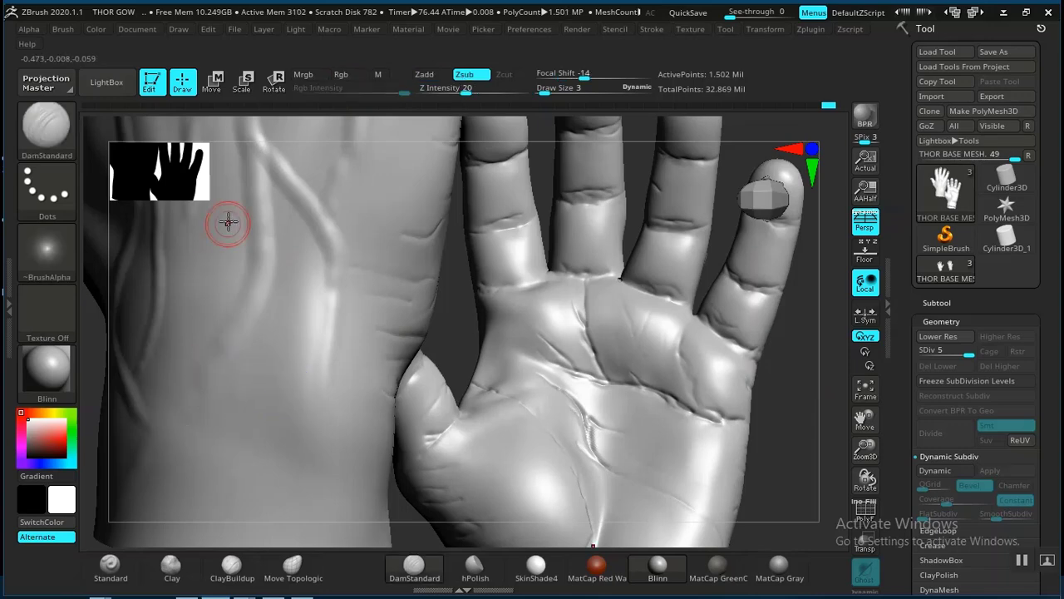
pyautogui.keyDown('ctrl'); pyautogui.moveTo(415, 275); pyautogui.dragTo(392, 311, button='right'); pyautogui.keyUp('ctrl')
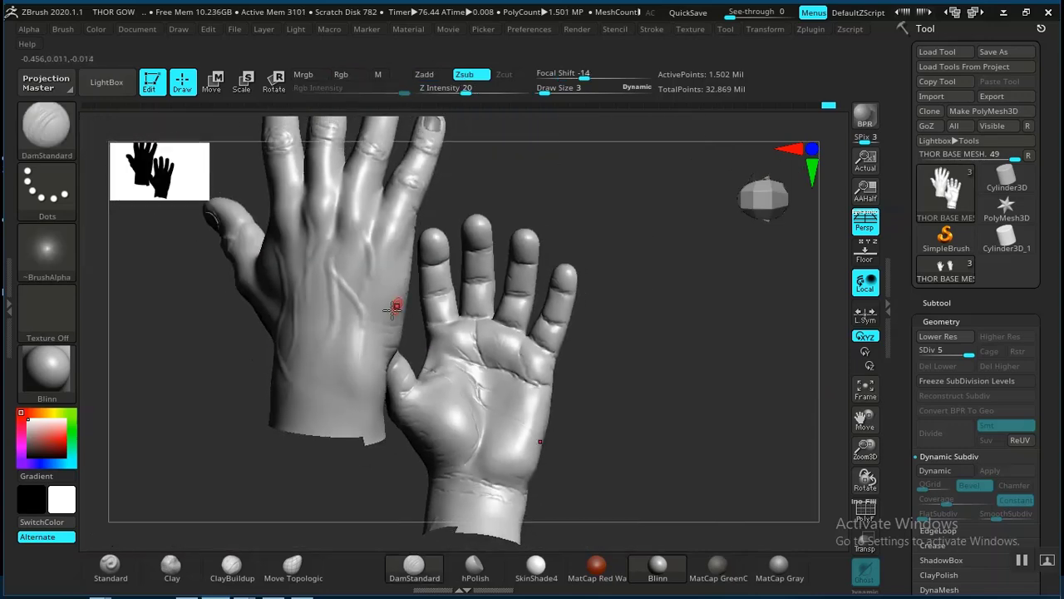
pyautogui.keyDown('alt'); pyautogui.moveTo(300, 403); pyautogui.dragTo(449, 426, button='right'); pyautogui.keyUp('alt')
pyautogui.moveTo(341, 448)
pyautogui.keyDown('ctrl'); pyautogui.mouseDown(button='right')
pyautogui.moveTo(306, 432)
pyautogui.moveTo(399, 332)
pyautogui.mouseUp(button='right'); pyautogui.keyUp('ctrl')
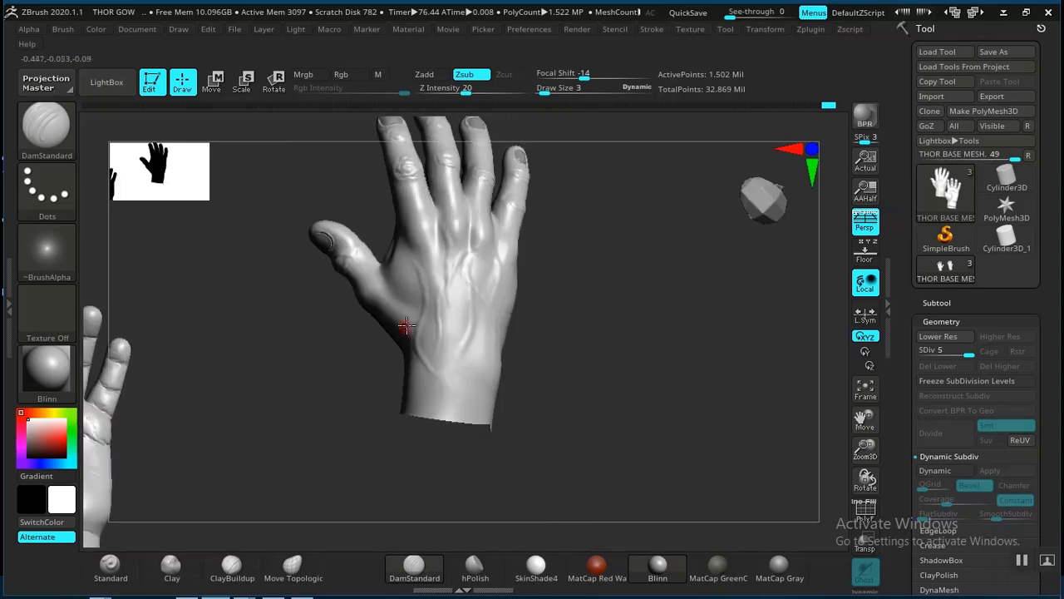
pyautogui.press('shift')
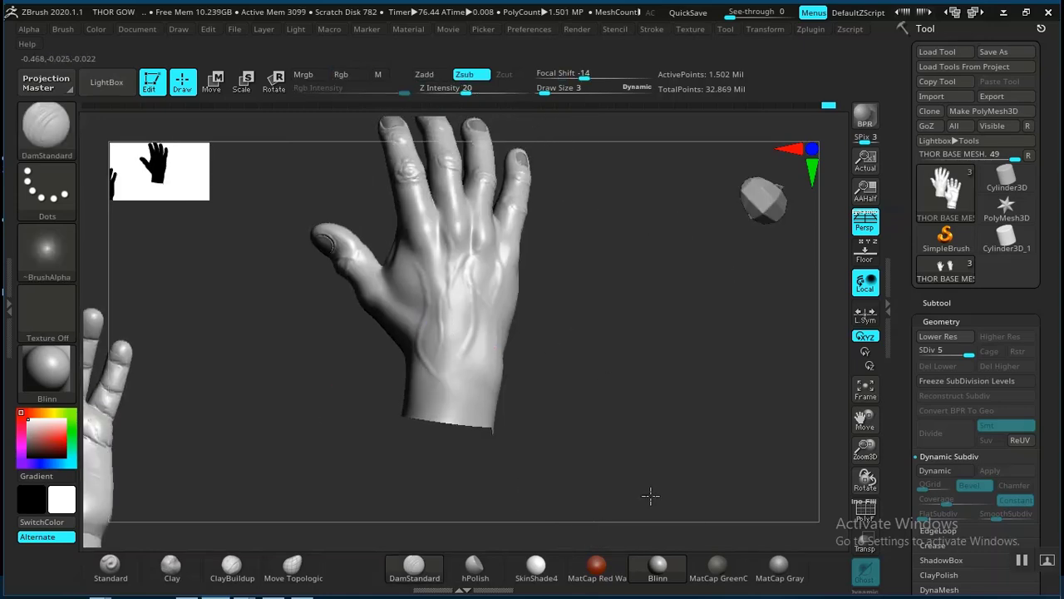
pyautogui.keyDown('ctrl'); pyautogui.moveTo(649, 494); pyautogui.dragTo(516, 498, button='right'); pyautogui.keyUp('ctrl')
pyautogui.press('shift')
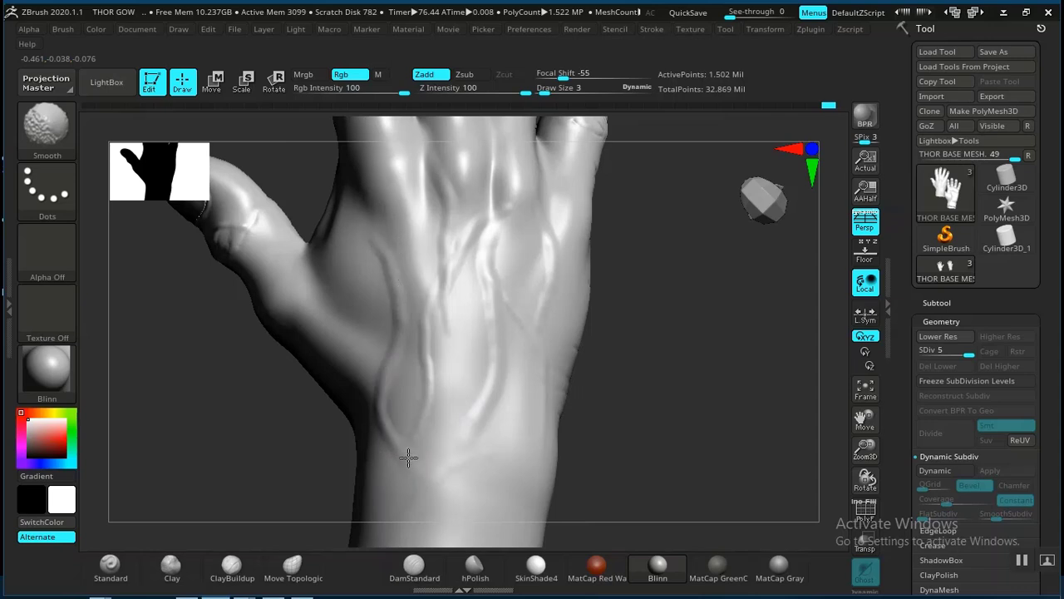
# Refine the raised forms beside the thumb on the back of the hand with the Standard brush at Z Intensity 12.
pyautogui.click(111, 574)
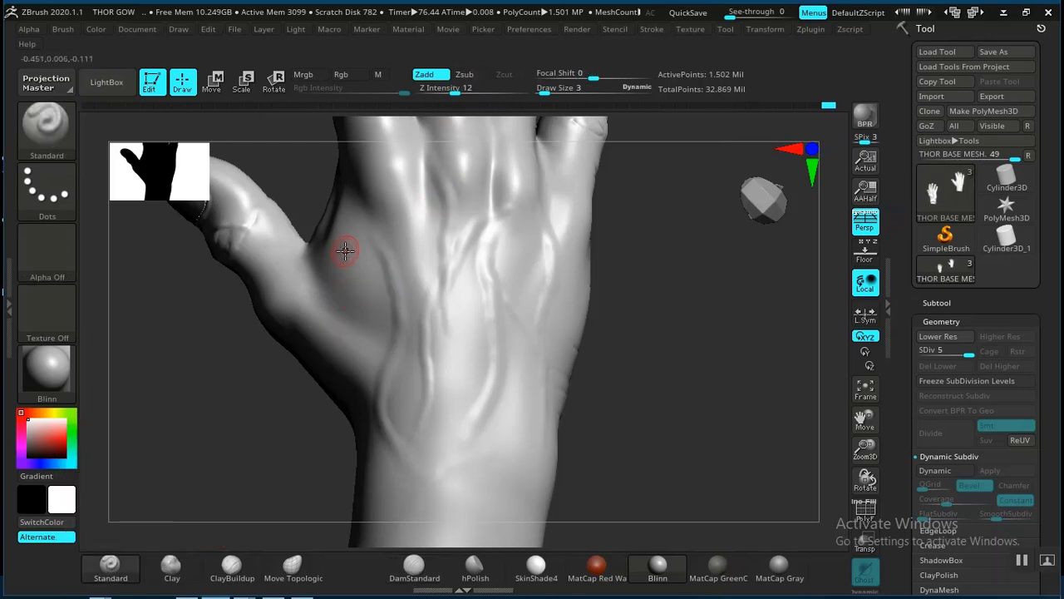
pyautogui.press('ctrl')
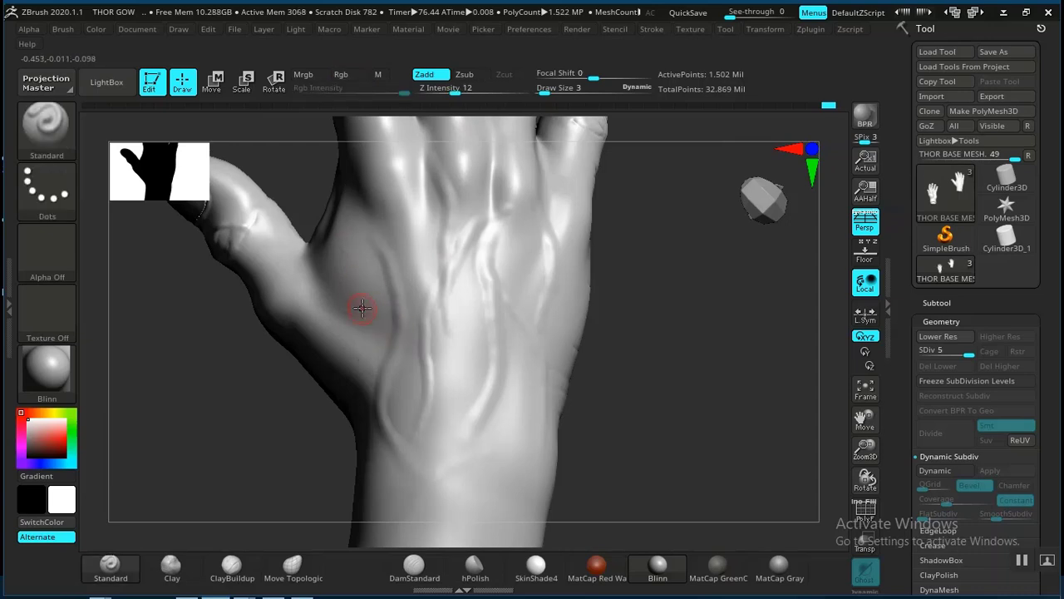
pyautogui.keyDown('alt'); pyautogui.moveTo(603, 354); pyautogui.dragTo(737, 391); pyautogui.keyUp('alt')
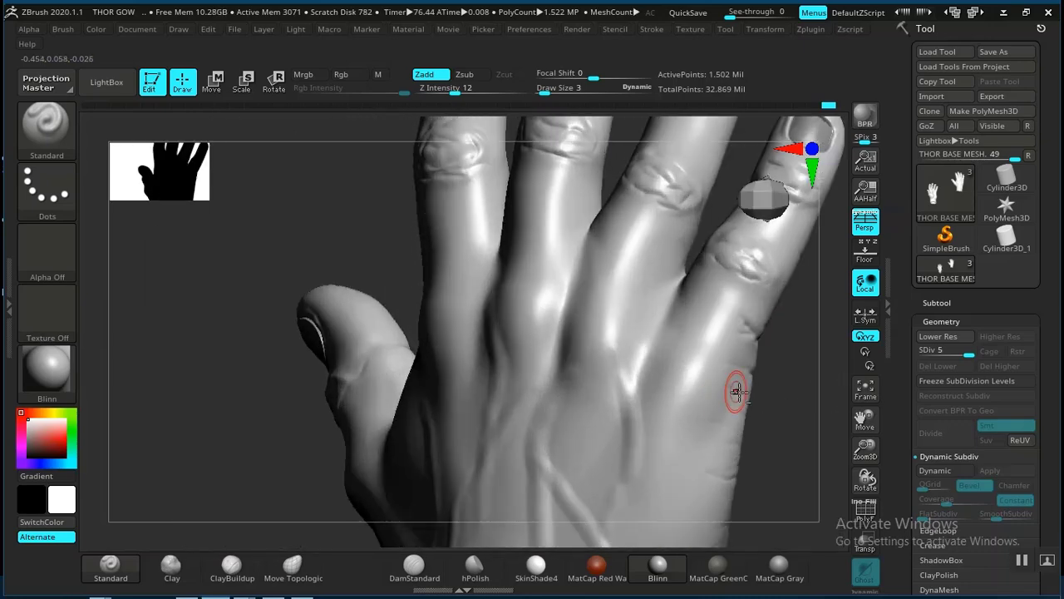
pyautogui.moveTo(658, 432); pyautogui.dragTo(595, 266)
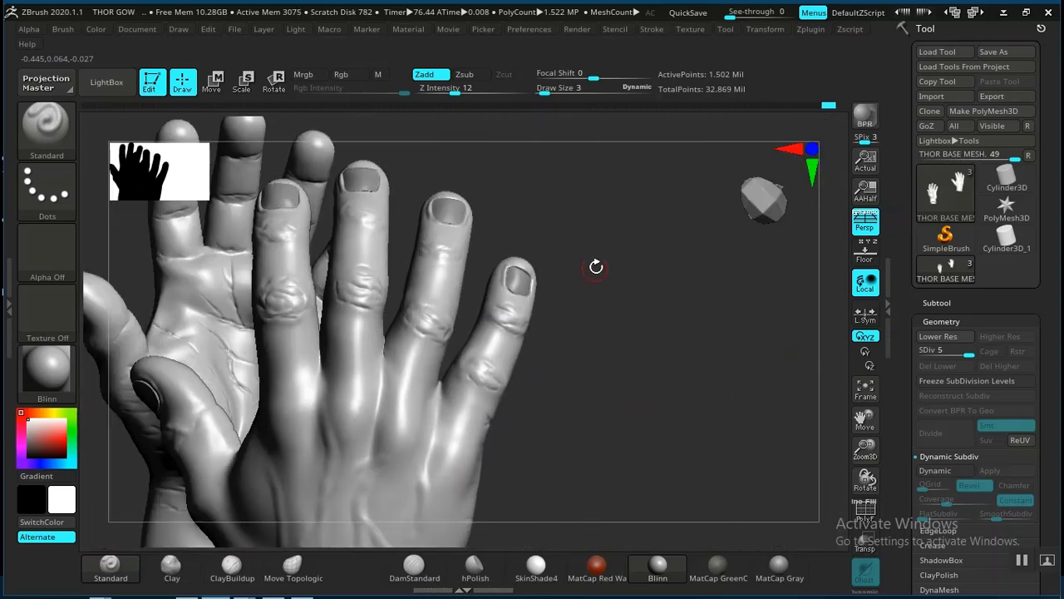
pyautogui.moveTo(630, 411); pyautogui.dragTo(436, 542)
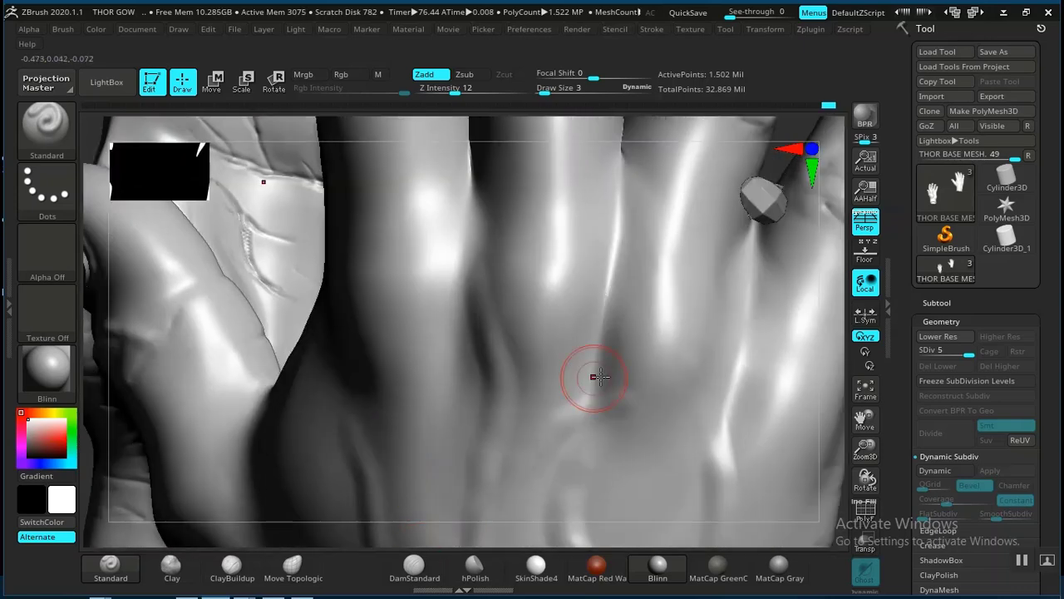
pyautogui.press('f')
pyautogui.moveTo(635, 356); pyautogui.dragTo(468, 468)
pyautogui.keyDown('alt'); pyautogui.moveTo(620, 408); pyautogui.dragTo(707, 449); pyautogui.keyUp('alt')
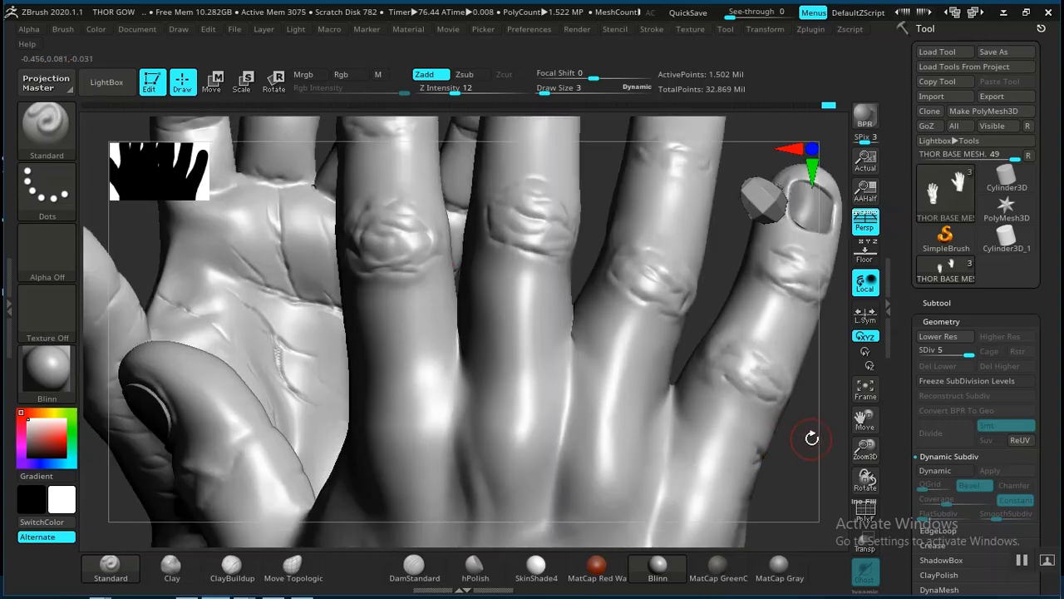
pyautogui.moveTo(812, 438); pyautogui.dragTo(680, 372)
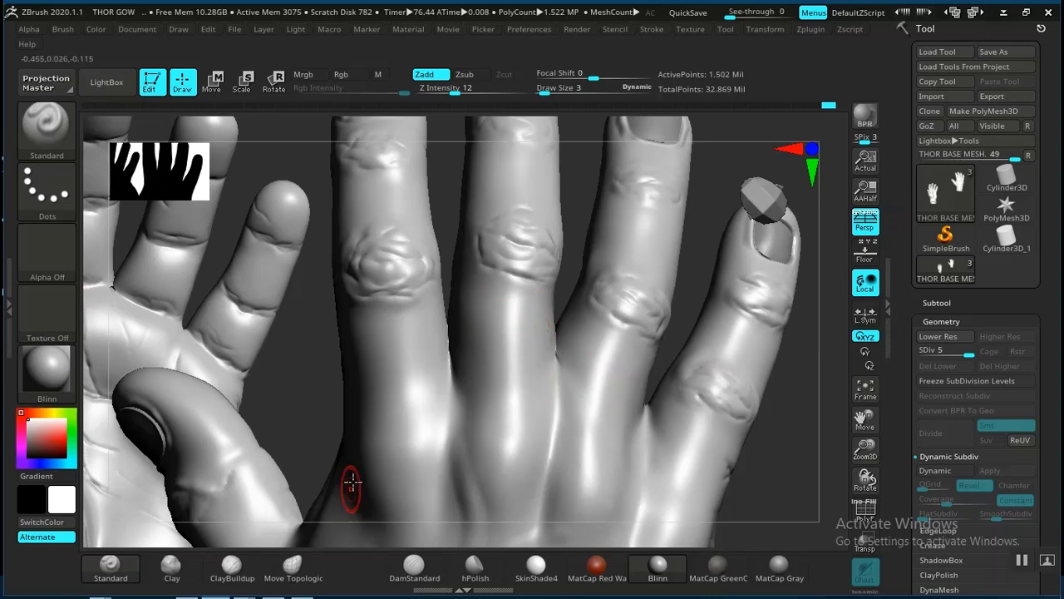
# Carve a deeper wrinkle across the index finger's middle knuckle with the DamStandard brush.
pyautogui.moveTo(316, 363); pyautogui.dragTo(409, 542)
pyautogui.click(411, 571)
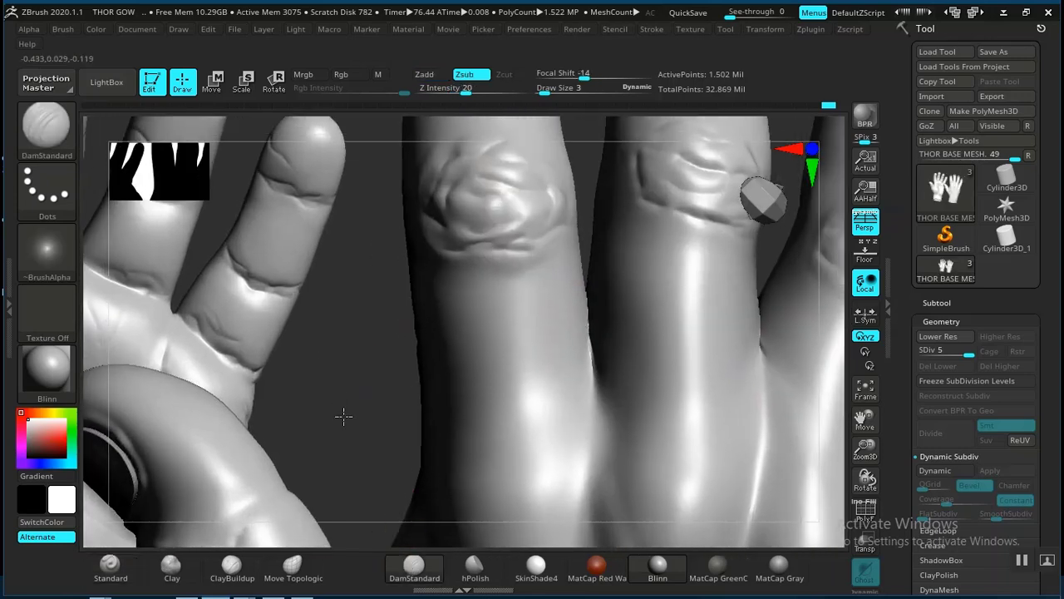
pyautogui.moveTo(345, 416); pyautogui.dragTo(463, 374)
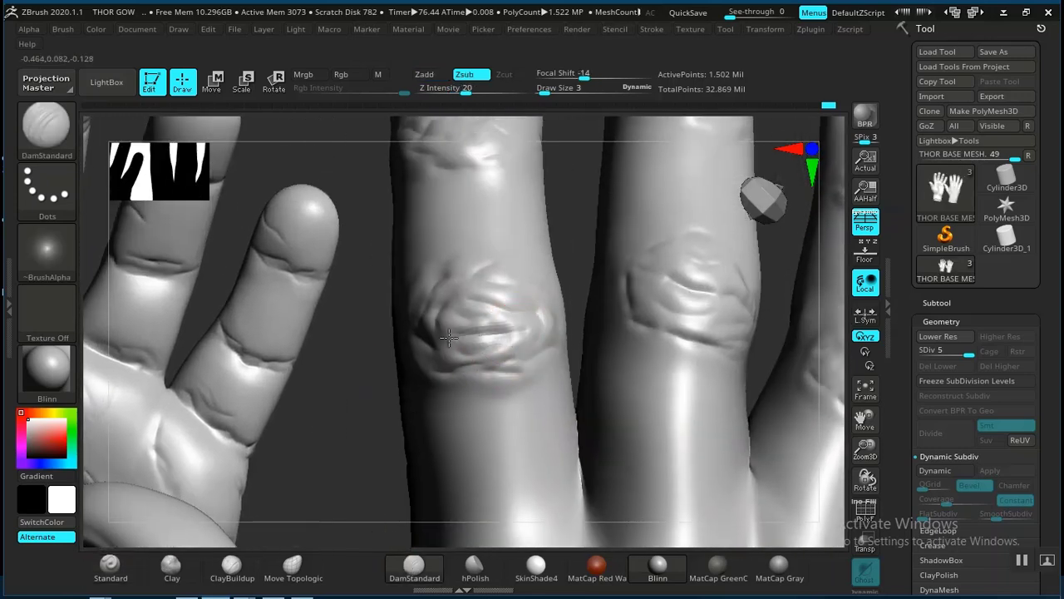
# Build up the skin folds around the index finger's middle knuckle with the Standard brush.
pyautogui.click(110, 567)
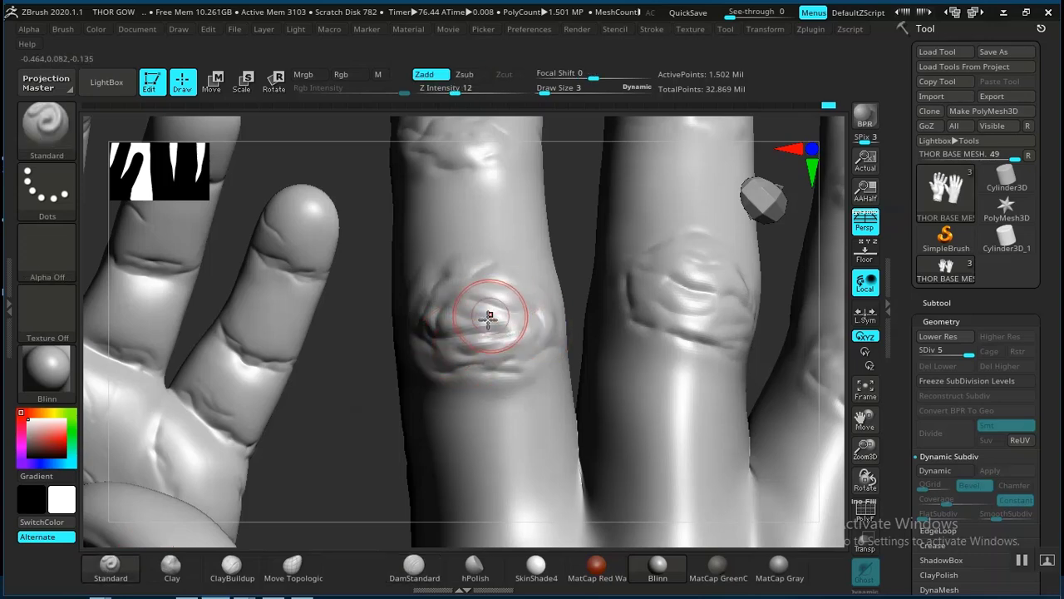
pyautogui.moveTo(537, 306); pyautogui.dragTo(543, 333)
pyautogui.keyDown('alt'); pyautogui.moveTo(340, 429); pyautogui.dragTo(274, 354); pyautogui.keyUp('alt')
pyautogui.keyDown('alt'); pyautogui.moveTo(629, 459); pyautogui.dragTo(475, 413); pyautogui.keyUp('alt')
pyautogui.moveTo(542, 410)
pyautogui.mouseDown()
pyautogui.moveTo(587, 501)
pyautogui.moveTo(687, 430)
pyautogui.moveTo(639, 430)
pyautogui.moveTo(643, 353)
pyautogui.moveTo(537, 387)
pyautogui.moveTo(623, 557)
pyautogui.mouseUp()
pyautogui.moveTo(718, 267); pyautogui.dragTo(701, 311)
# Switch to the fingernail subtool and reshape the bases of the ring and little fingernails with the Move Topological brush.
pyautogui.keyDown('alt'); pyautogui.moveTo(576, 215); pyautogui.dragTo(339, 299); pyautogui.keyUp('alt')
pyautogui.keyDown('alt'); pyautogui.moveTo(561, 297); pyautogui.dragTo(575, 376); pyautogui.keyUp('alt')
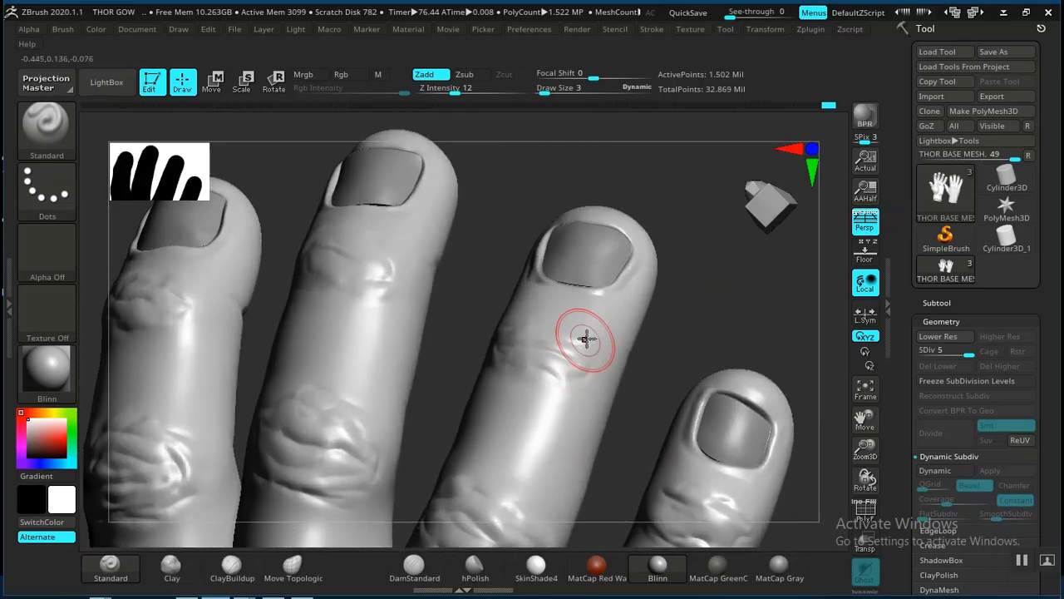
pyautogui.keyDown('alt'); pyautogui.click(592, 250); pyautogui.keyUp('alt')
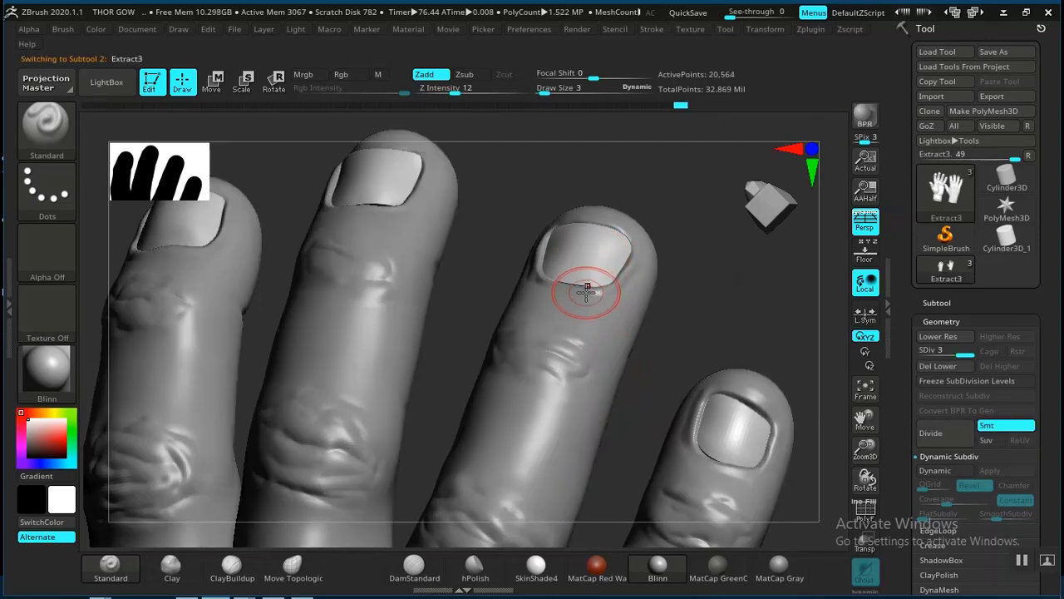
pyautogui.moveTo(653, 336)
pyautogui.keyDown('alt'); pyautogui.mouseDown()
pyautogui.moveTo(651, 302)
pyautogui.moveTo(651, 389)
pyautogui.moveTo(645, 369)
pyautogui.mouseUp(); pyautogui.keyUp('alt')
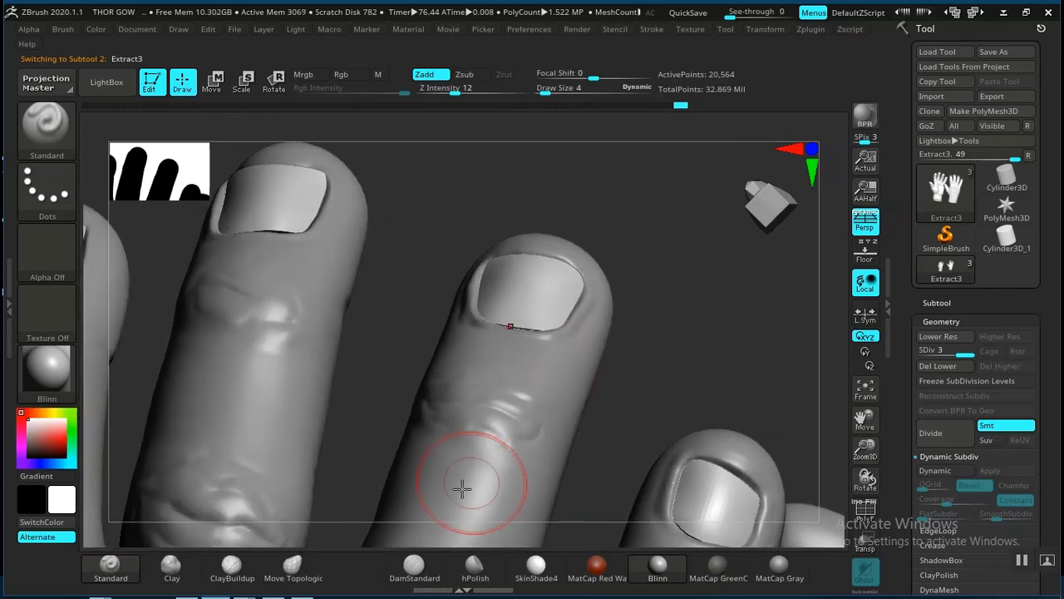
pyautogui.click(299, 568)
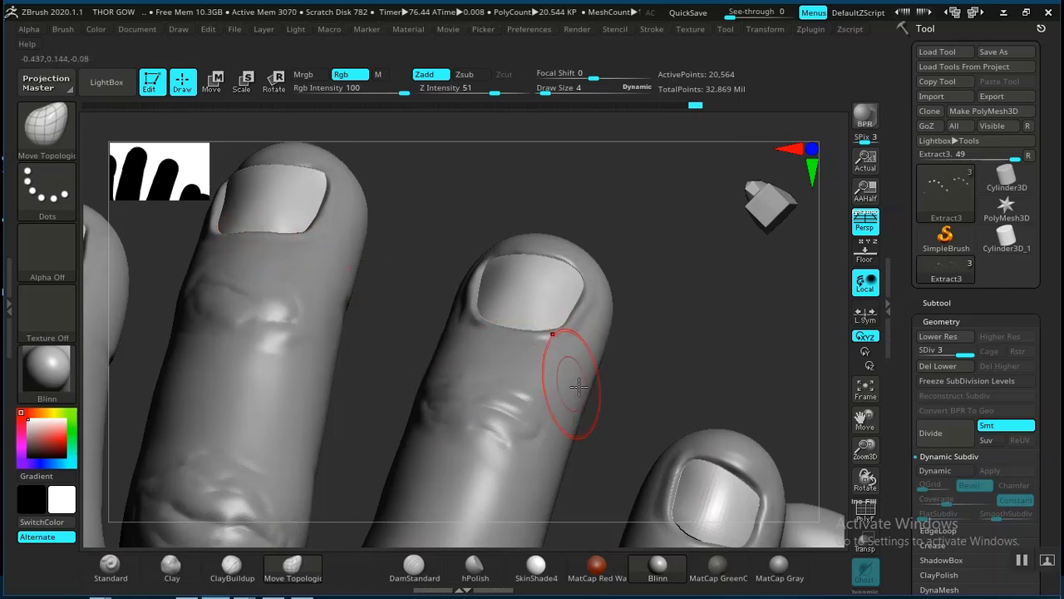
pyautogui.keyDown('alt'); pyautogui.moveTo(640, 389); pyautogui.dragTo(512, 170); pyautogui.keyUp('alt')
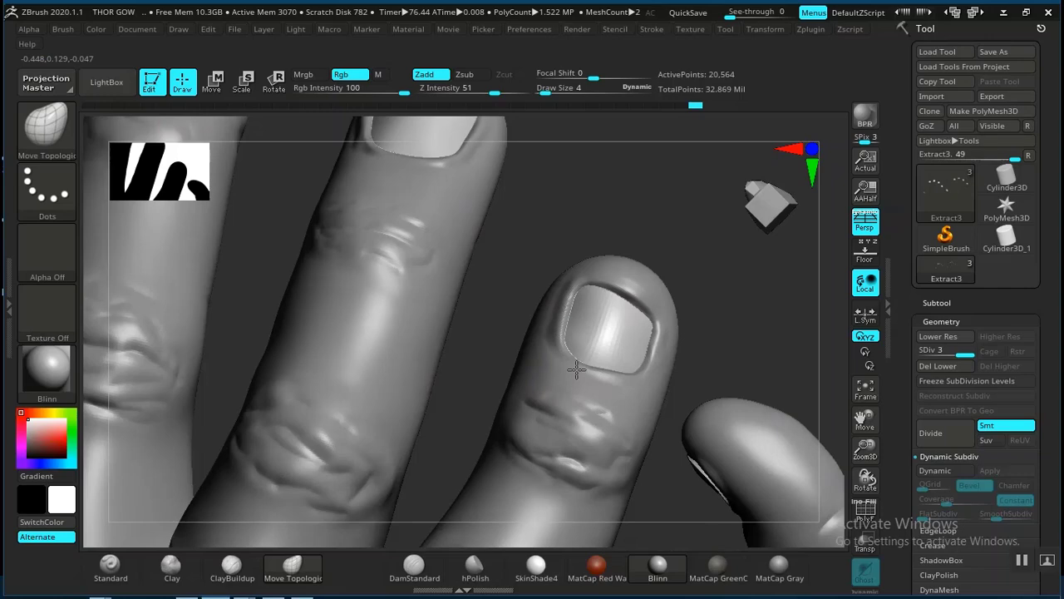
pyautogui.moveTo(611, 374); pyautogui.dragTo(613, 369)
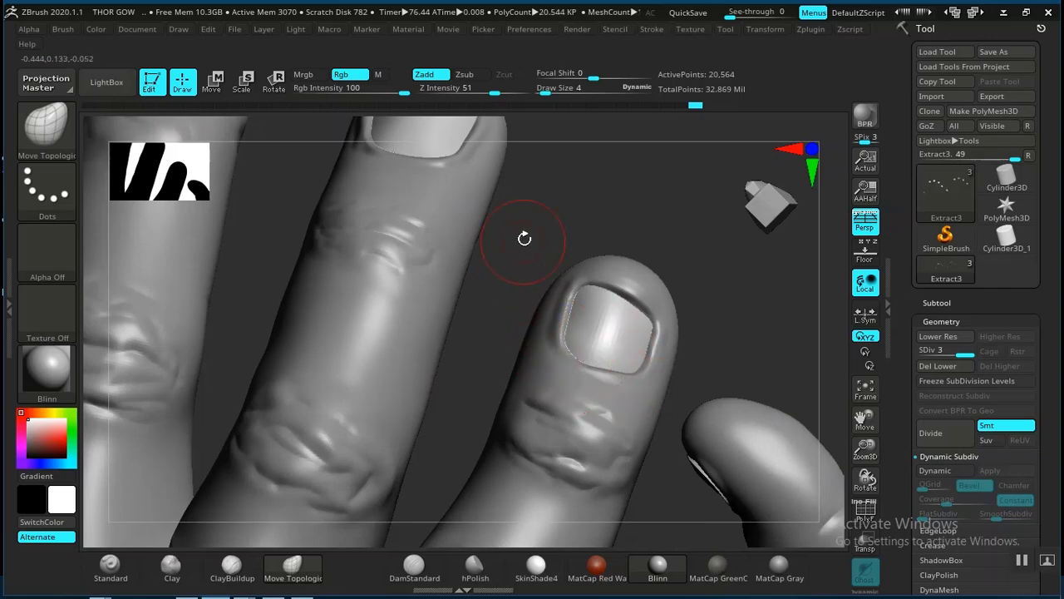
# Adjust the edge of the index fingernail with the Move Topological brush so it fits the nail bed.
pyautogui.keyDown('alt'); pyautogui.moveTo(523, 238); pyautogui.dragTo(761, 439); pyautogui.keyUp('alt')
pyautogui.moveTo(530, 272)
pyautogui.mouseDown()
pyautogui.moveTo(573, 257)
pyautogui.moveTo(349, 321)
pyautogui.mouseUp()
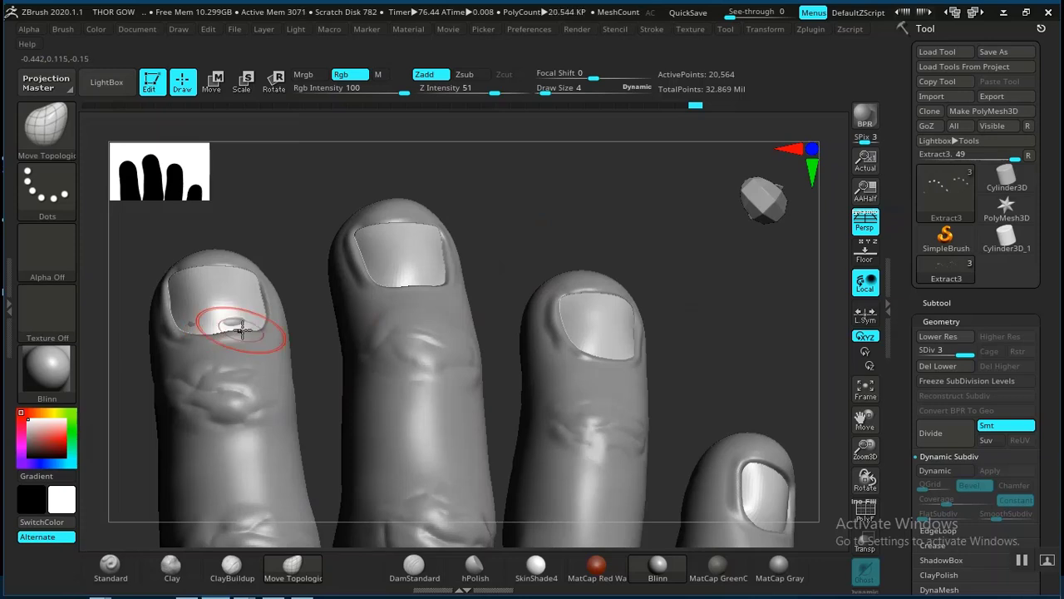
pyautogui.press('ctrl')
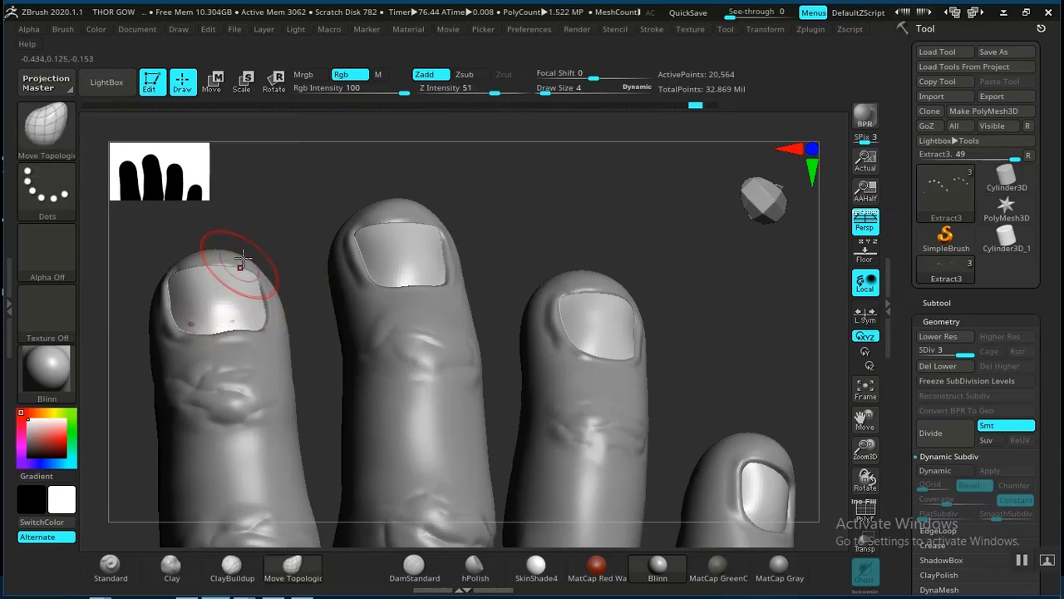
pyautogui.moveTo(246, 204); pyautogui.dragTo(314, 193)
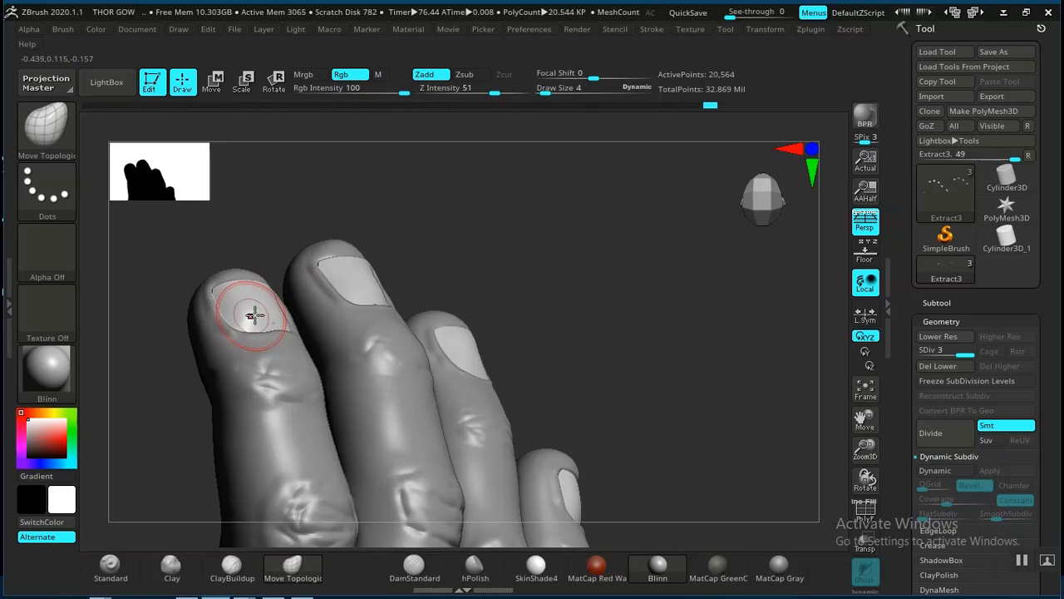
# Select the THOR BASE MESH subtool and isolate it in Solo mode to check the masked nail beds up close.
pyautogui.moveTo(585, 298); pyautogui.dragTo(566, 426)
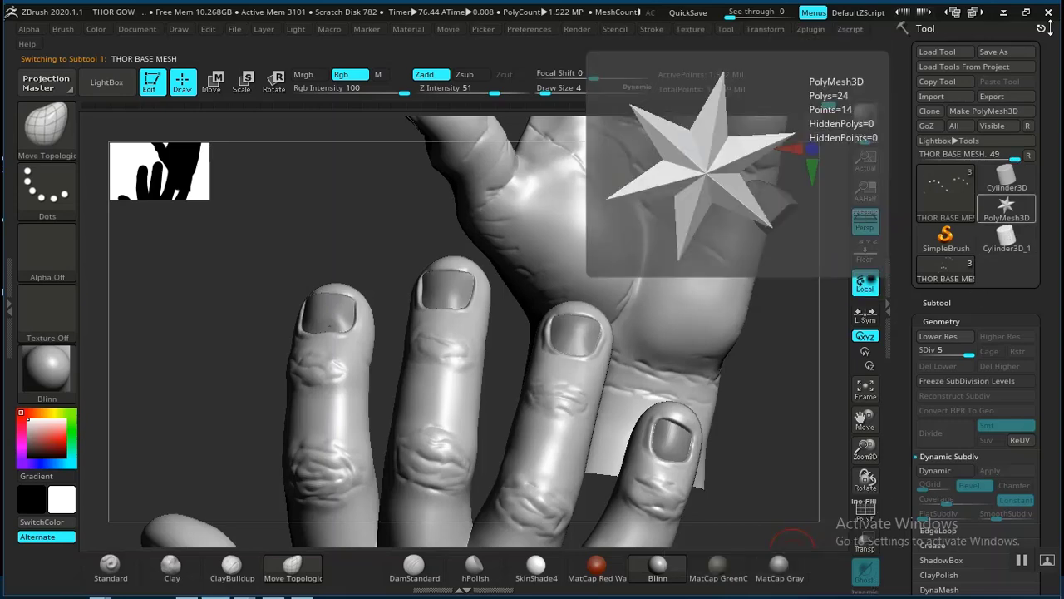
pyautogui.click(1028, 14)
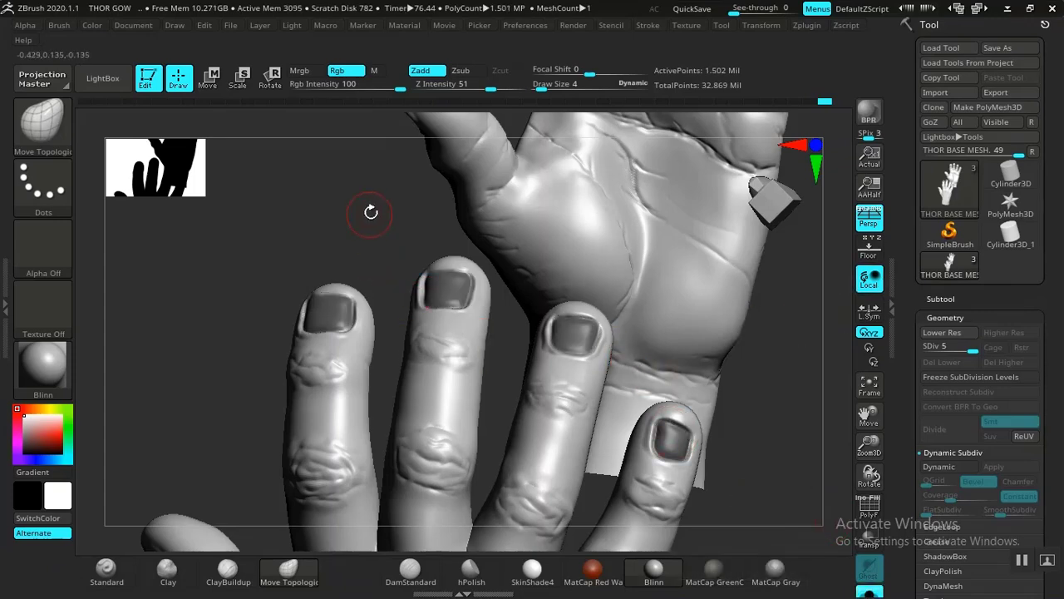
pyautogui.keyDown('alt'); pyautogui.moveTo(401, 269); pyautogui.dragTo(457, 390); pyautogui.keyUp('alt')
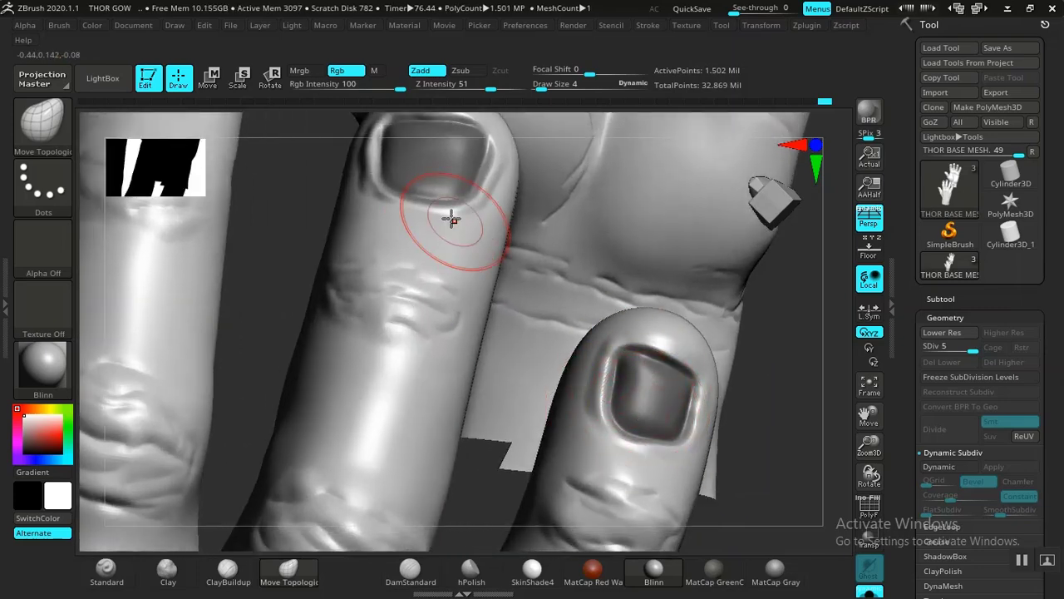
pyautogui.keyDown('alt'); pyautogui.moveTo(764, 381); pyautogui.dragTo(707, 324); pyautogui.keyUp('alt')
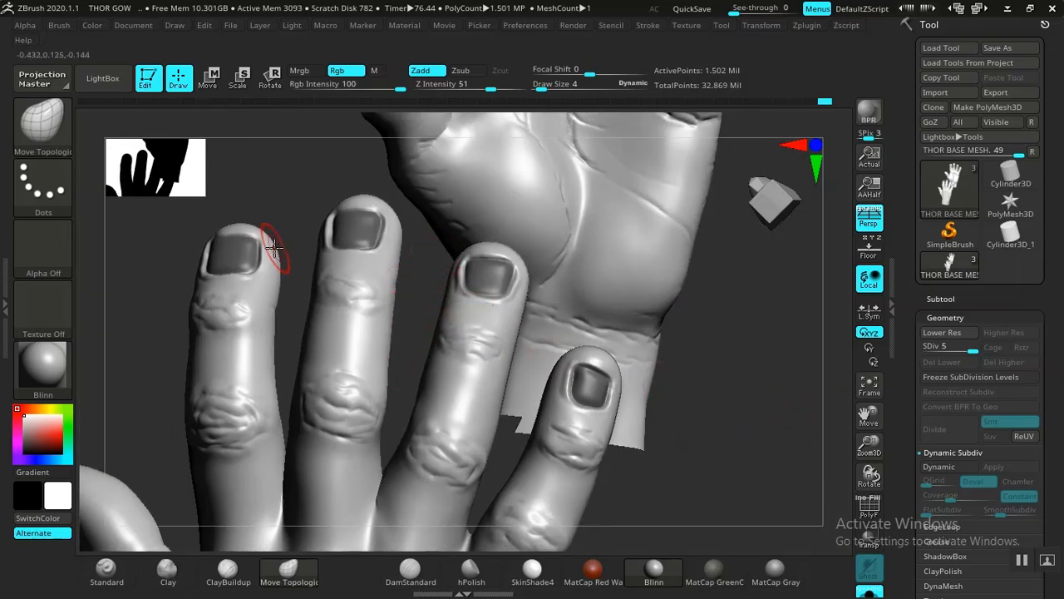
# Rename the Extract3 subtool as FINGER NAILS.
pyautogui.scroll(-5, 906, 388)
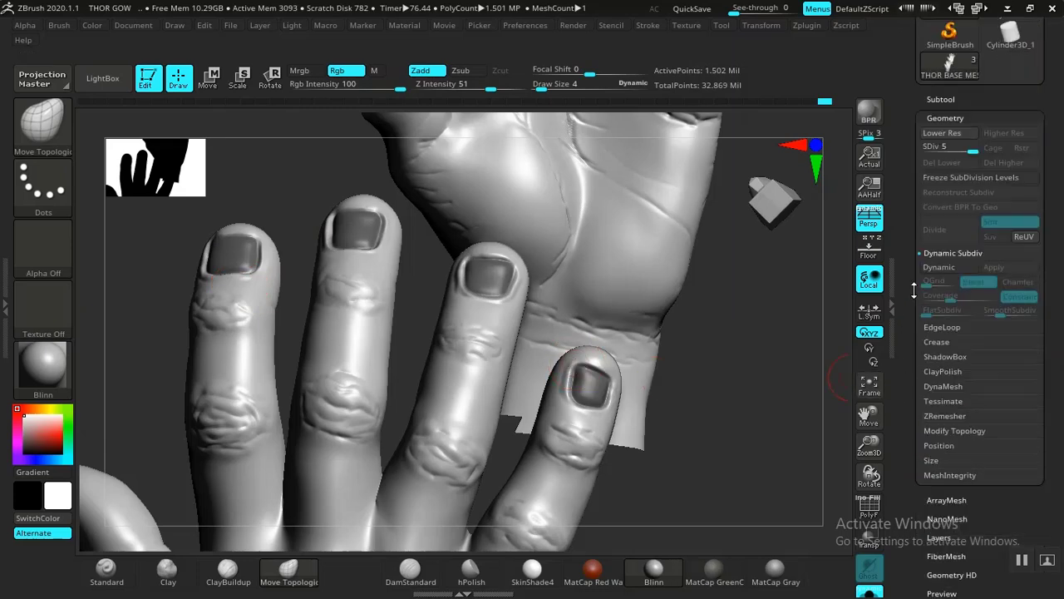
pyautogui.scroll(5, 931, 383)
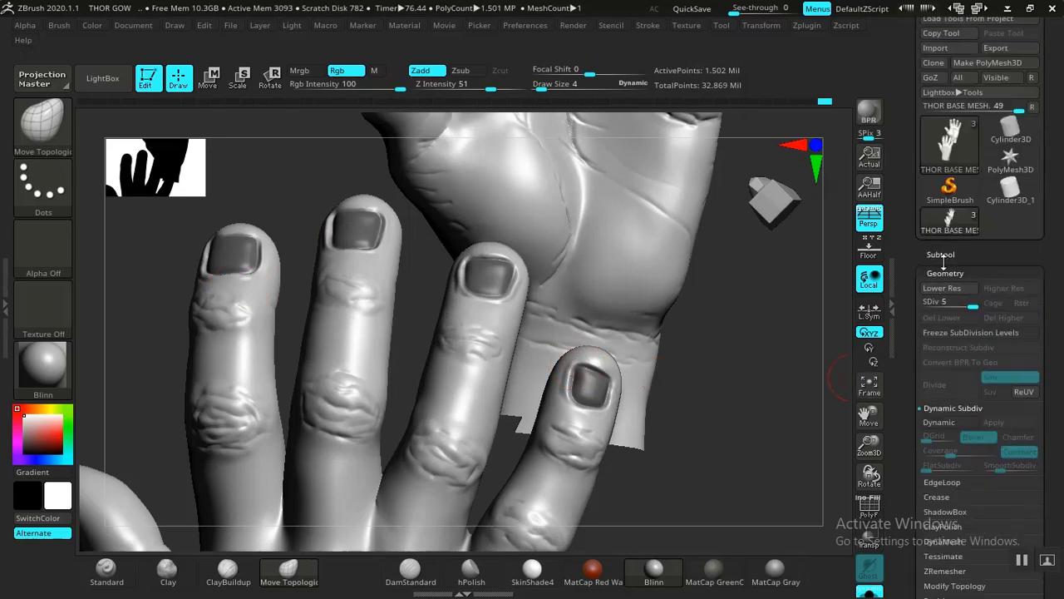
pyautogui.scroll(-5, 919, 383)
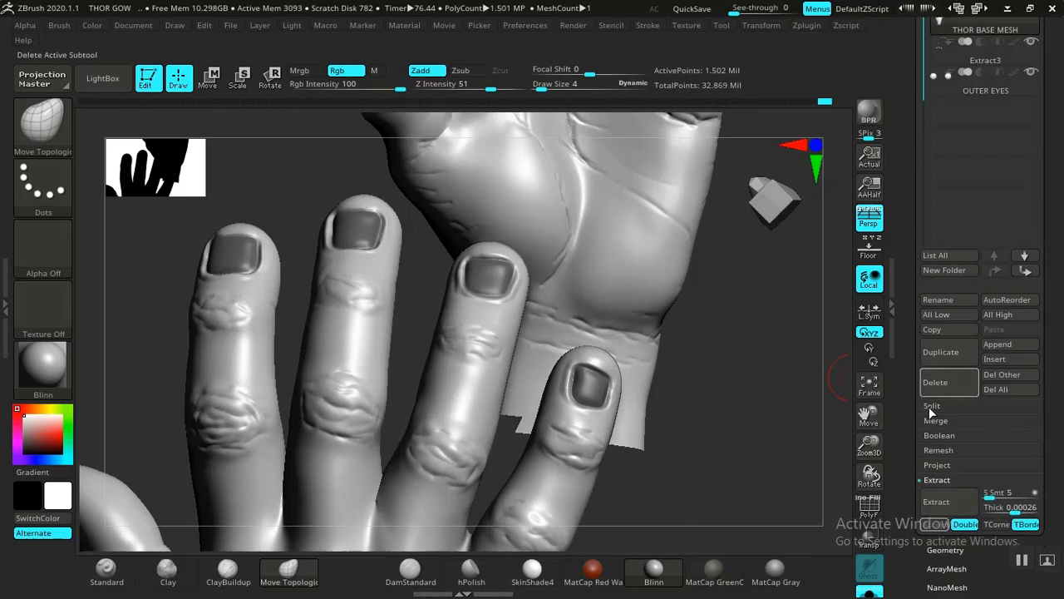
pyautogui.scroll(2, 901, 470)
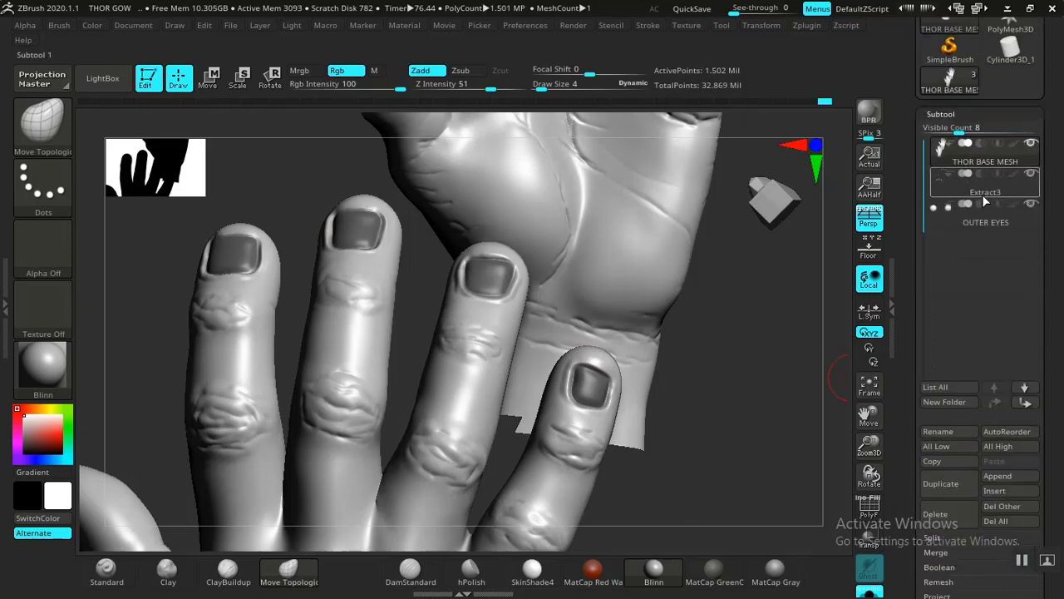
pyautogui.click(983, 194)
pyautogui.scroll(-1, 901, 444)
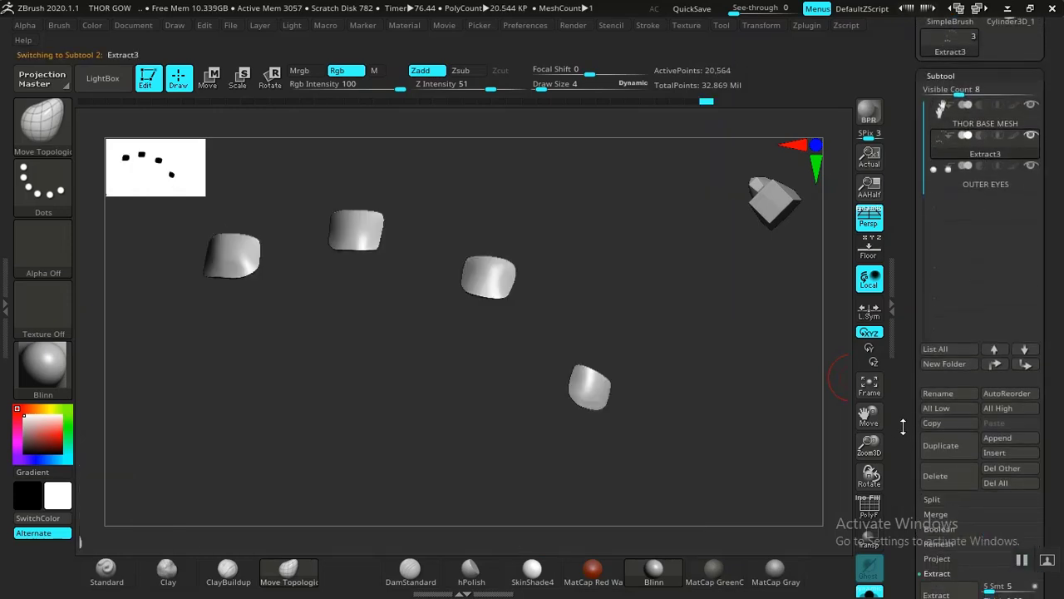
pyautogui.scroll(-1, 905, 453)
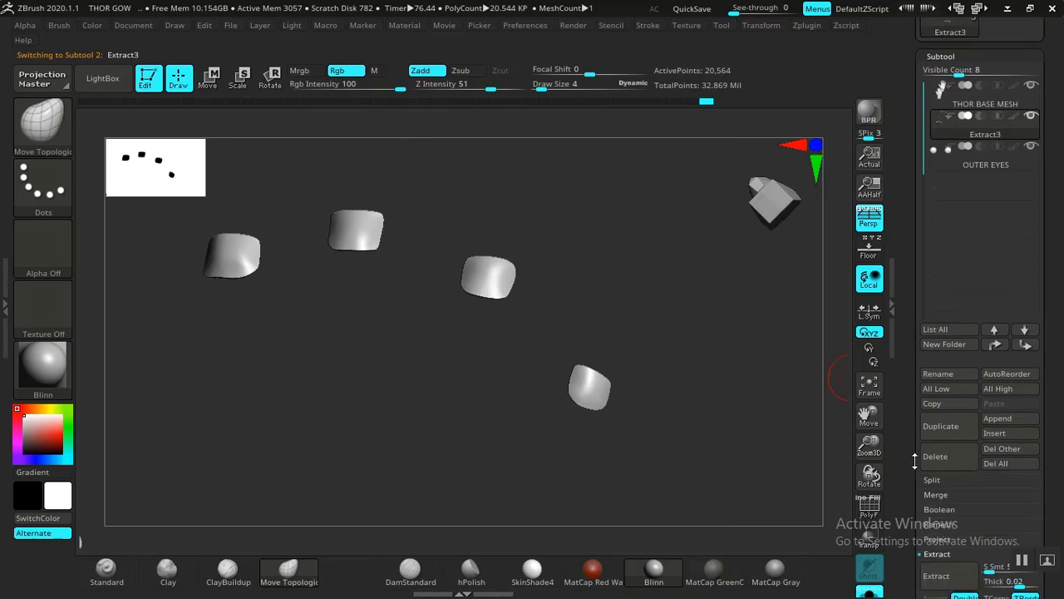
pyautogui.scroll(-1, 915, 462)
pyautogui.scroll(1, 907, 453)
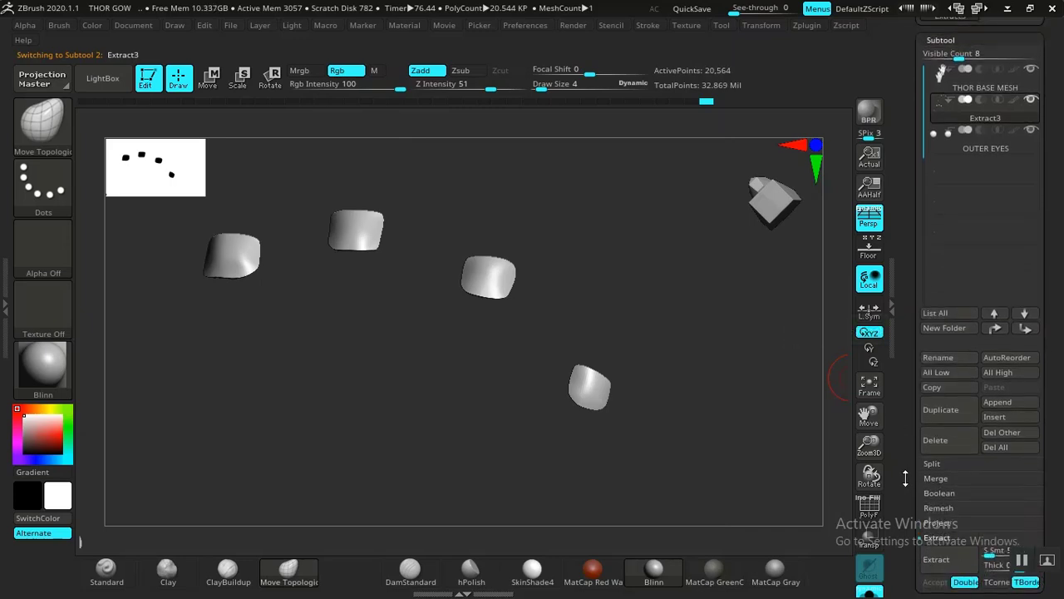
pyautogui.moveTo(904, 458); pyautogui.dragTo(904, 460)
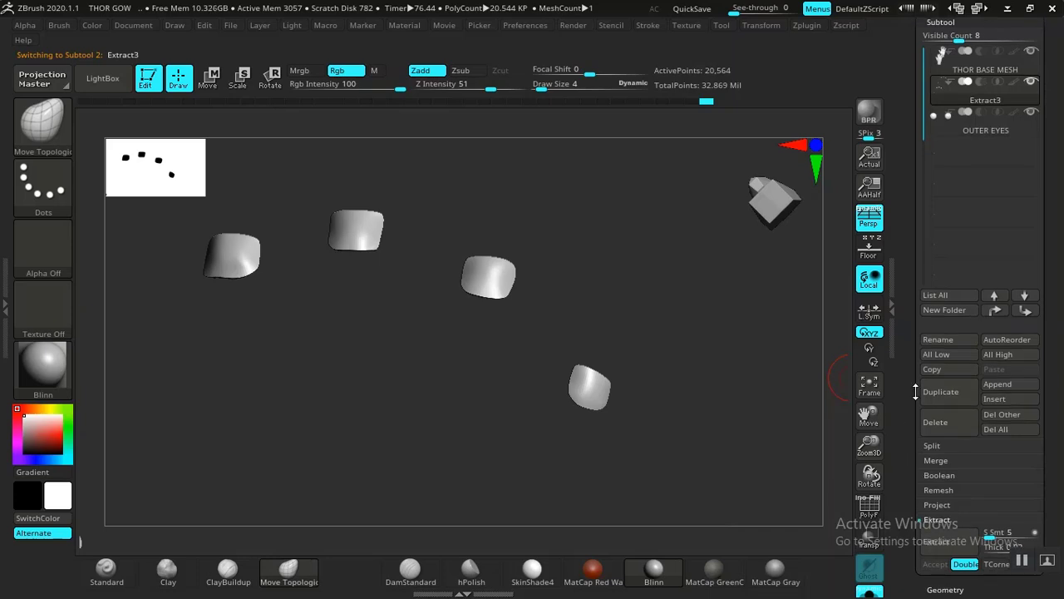
pyautogui.click(940, 341)
pyautogui.write('FI')
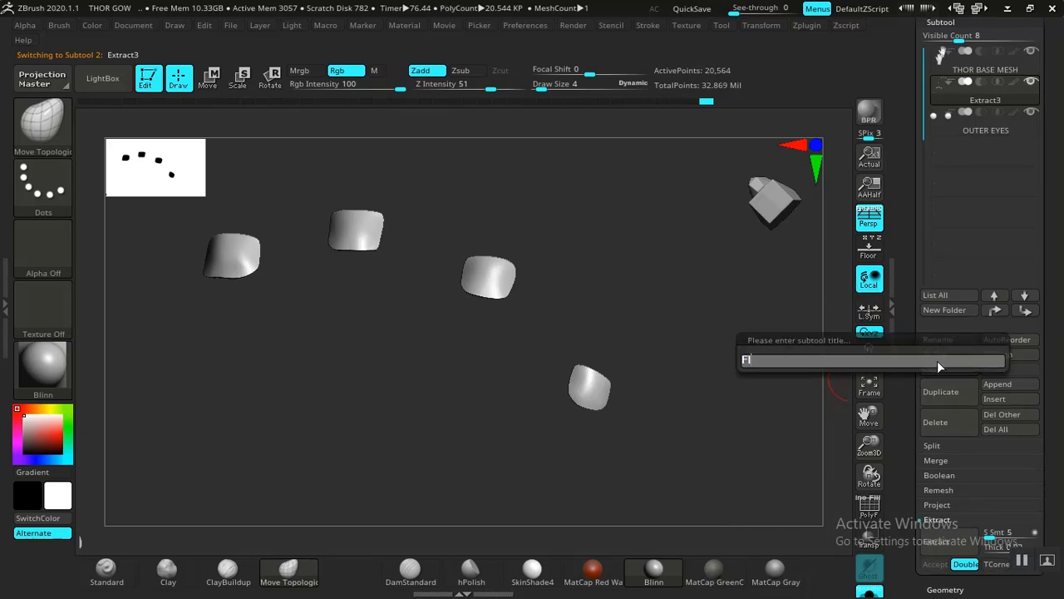
pyautogui.write('NGER N')
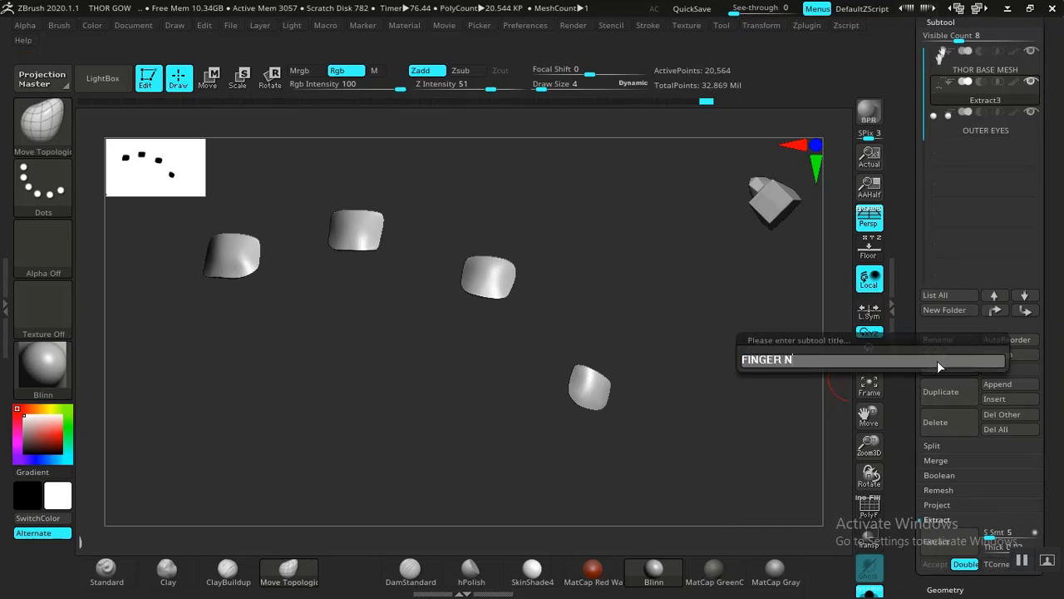
pyautogui.write('AILS')
pyautogui.press('Return')
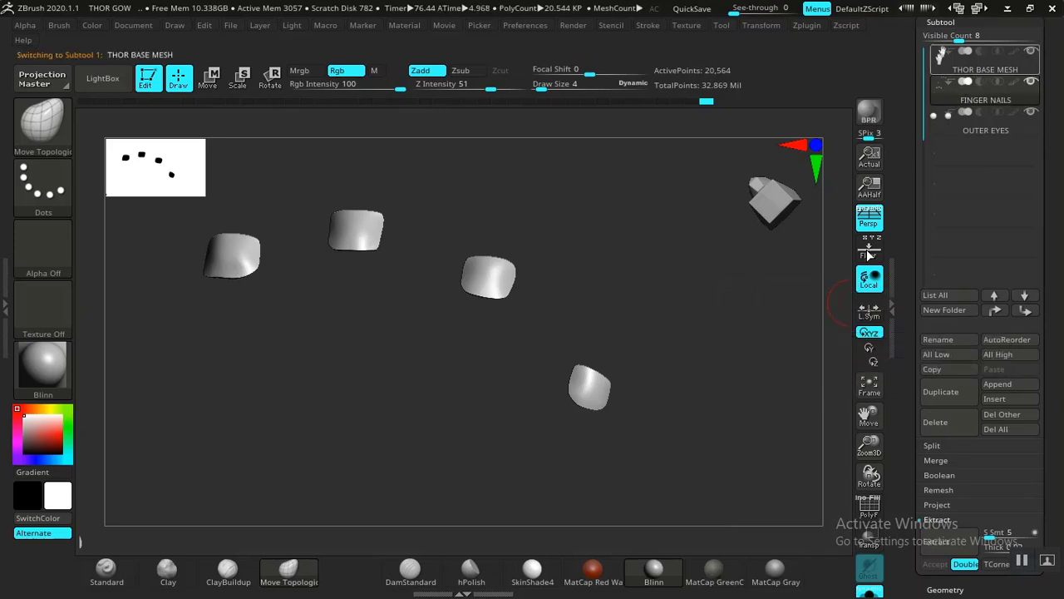
# Extract the masked nail beds of THOR BASE MESH with S Smt 5 and Thick 0.00026, and accept them as a new subtool.
pyautogui.moveTo(906, 472); pyautogui.dragTo(910, 413)
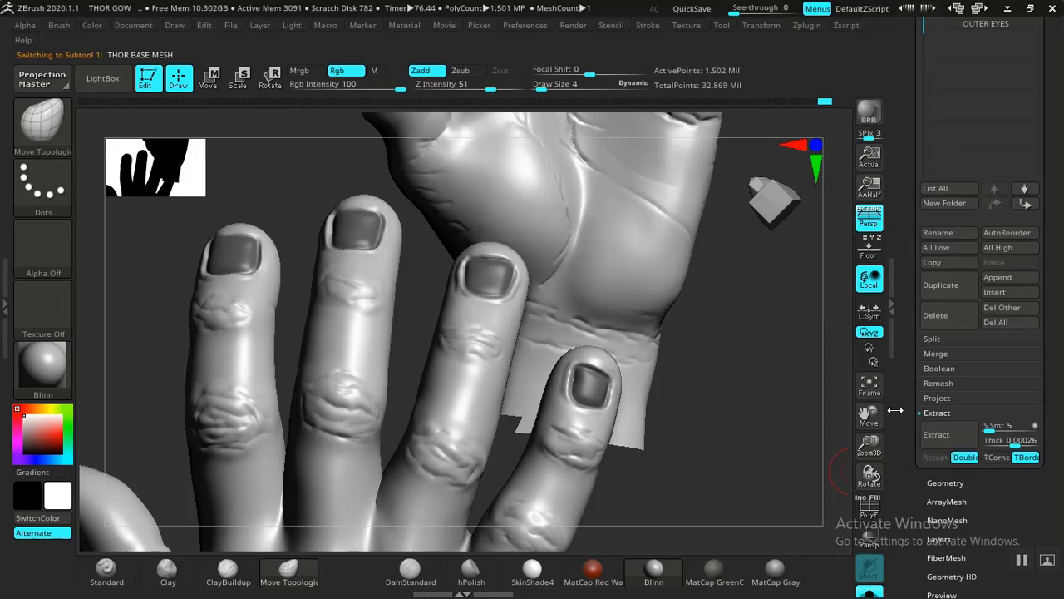
pyautogui.click(937, 436)
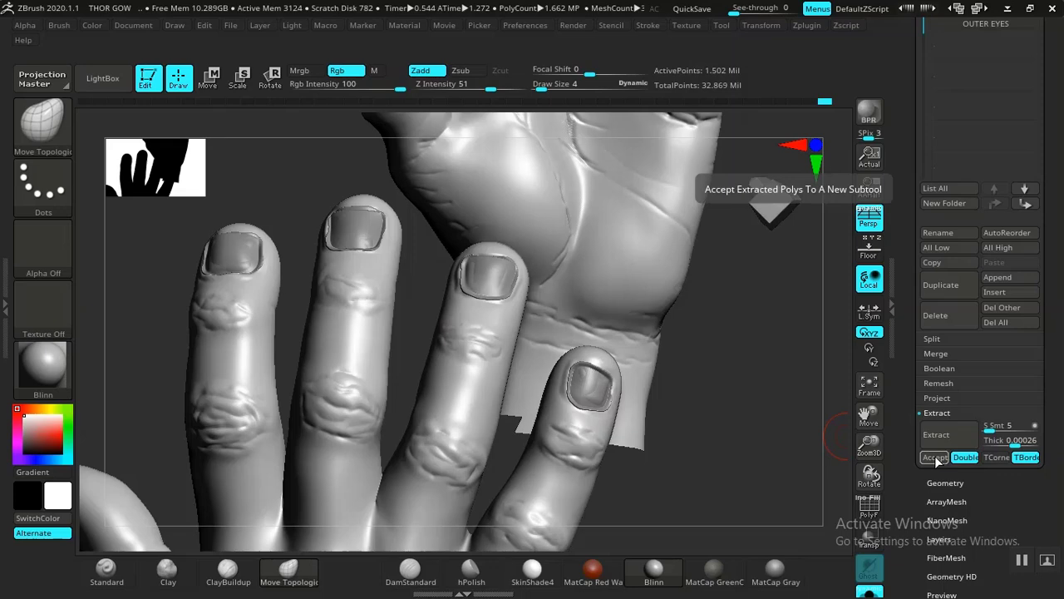
pyautogui.click(934, 458)
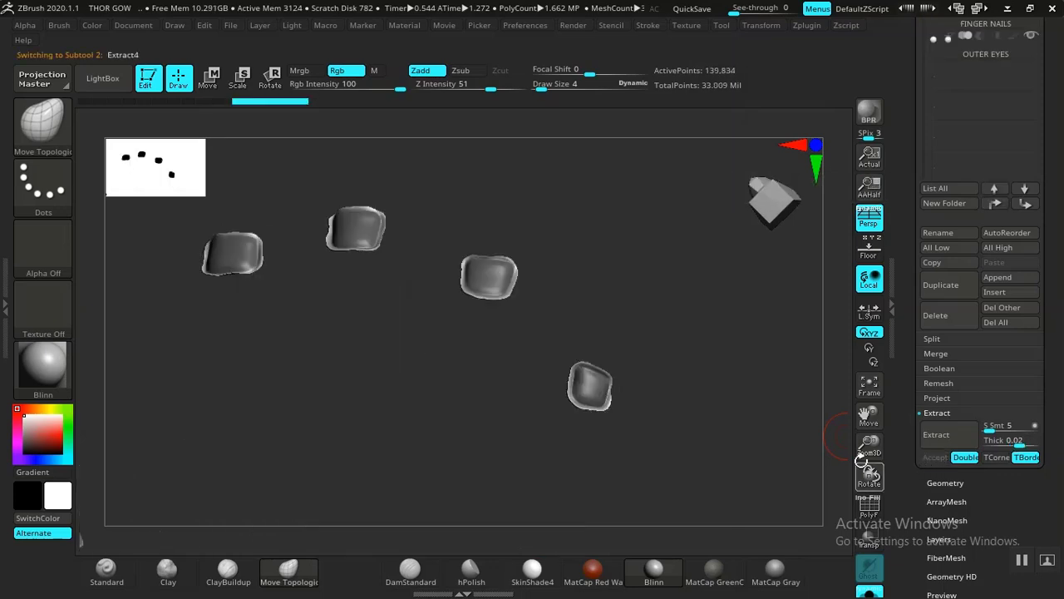
pyautogui.moveTo(897, 232); pyautogui.dragTo(896, 335)
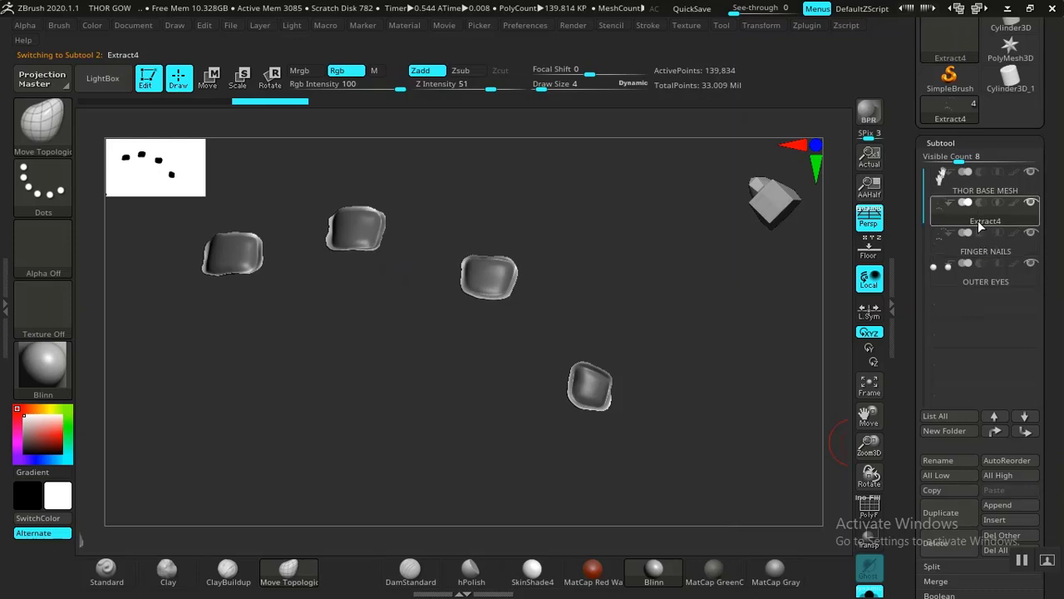
# Show the polyframe on the newly extracted nail pieces and isolate one polygroup, hiding the remaining polygons.
pyautogui.moveTo(754, 365)
pyautogui.mouseDown()
pyautogui.moveTo(734, 374)
pyautogui.moveTo(729, 391)
pyautogui.moveTo(756, 352)
pyautogui.moveTo(760, 398)
pyautogui.moveTo(727, 380)
pyautogui.moveTo(708, 357)
pyautogui.moveTo(710, 338)
pyautogui.moveTo(735, 402)
pyautogui.moveTo(738, 375)
pyautogui.mouseUp()
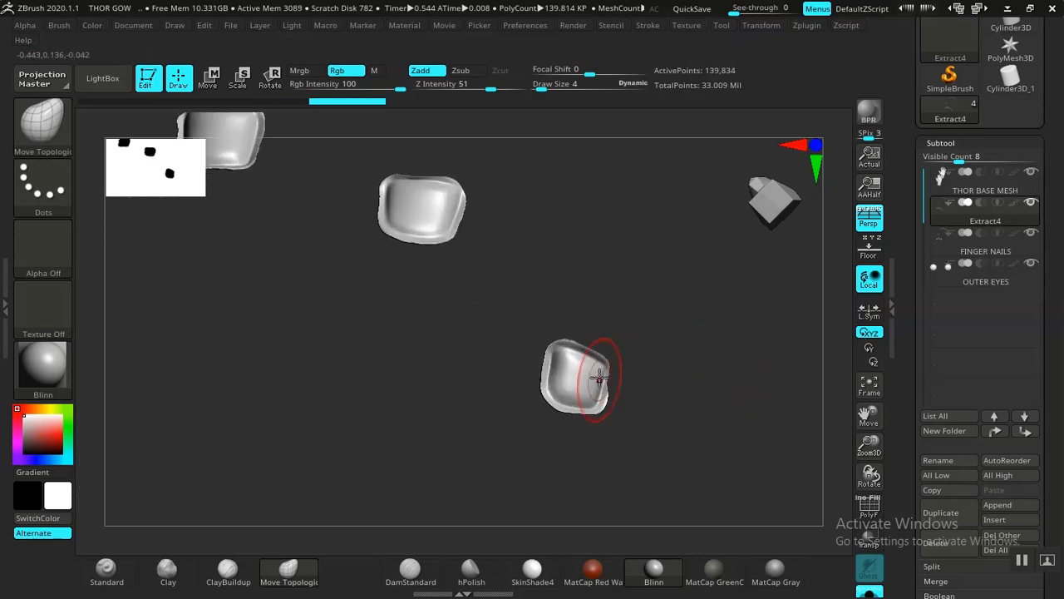
pyautogui.moveTo(636, 266)
pyautogui.keyDown('alt'); pyautogui.mouseDown()
pyautogui.moveTo(685, 304)
pyautogui.moveTo(726, 409)
pyautogui.mouseUp(); pyautogui.keyUp('alt')
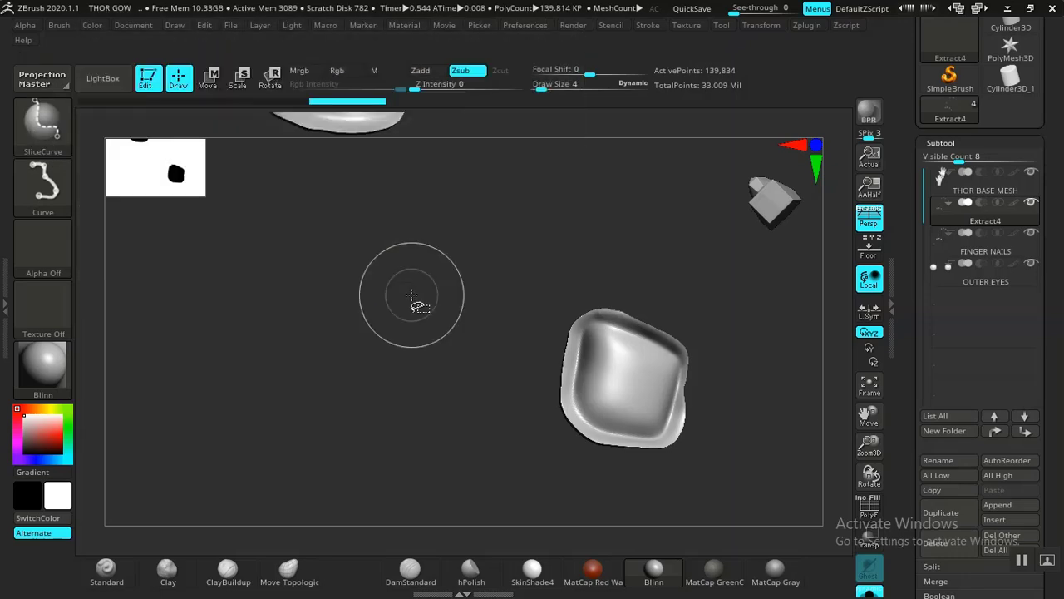
pyautogui.hotkey('shift', 'f')
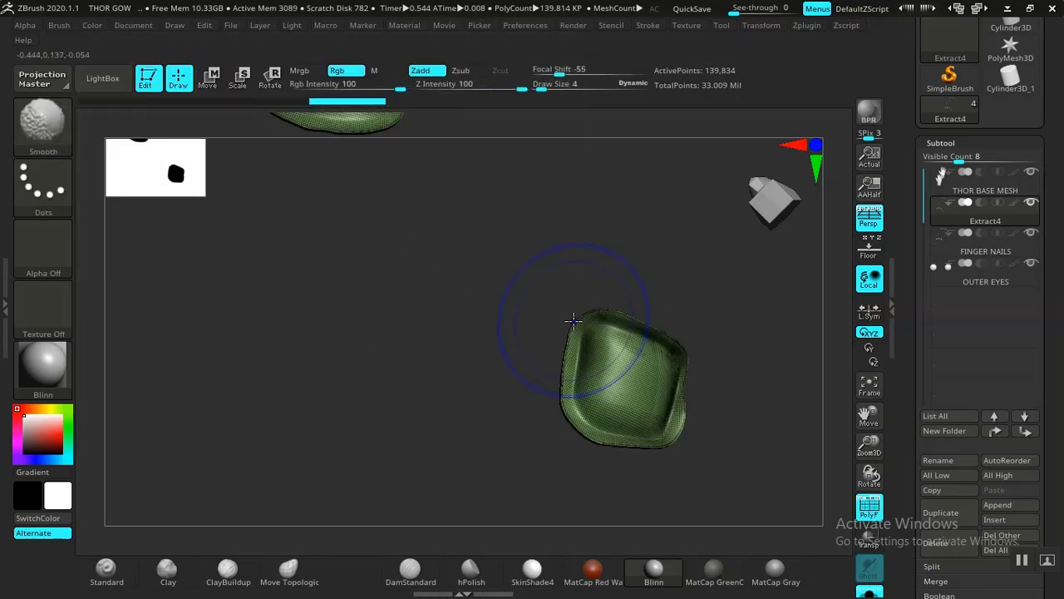
pyautogui.moveTo(496, 264); pyautogui.dragTo(370, 241)
pyautogui.moveTo(420, 332); pyautogui.dragTo(509, 344)
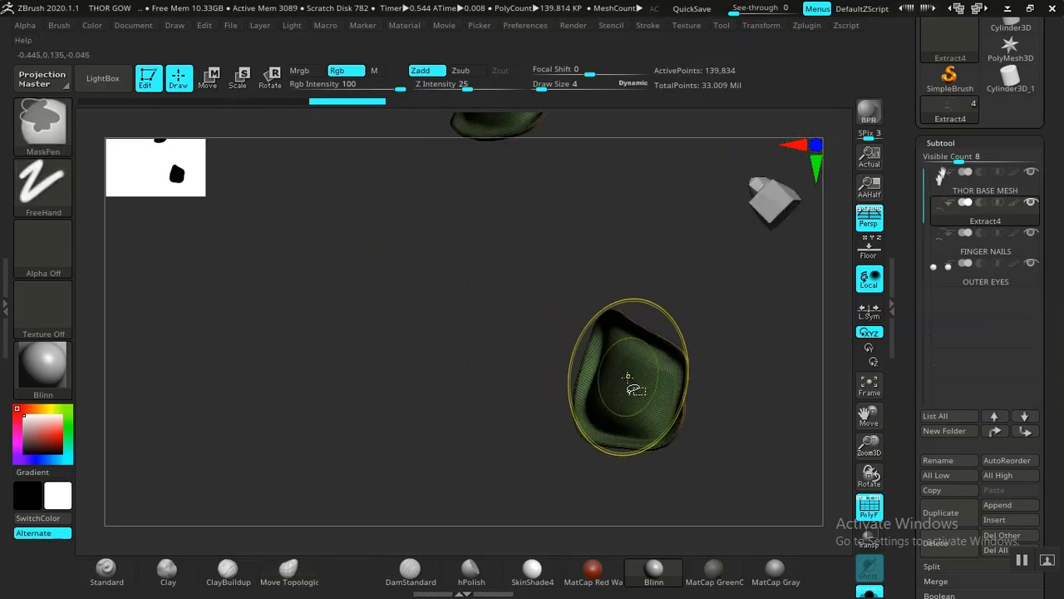
pyautogui.keyDown('ctrl'); pyautogui.keyDown('shift'); pyautogui.click(632, 382); pyautogui.keyUp('shift'); pyautogui.keyUp('ctrl')
pyautogui.keyDown('alt'); pyautogui.moveTo(796, 411); pyautogui.dragTo(619, 375); pyautogui.keyUp('alt')
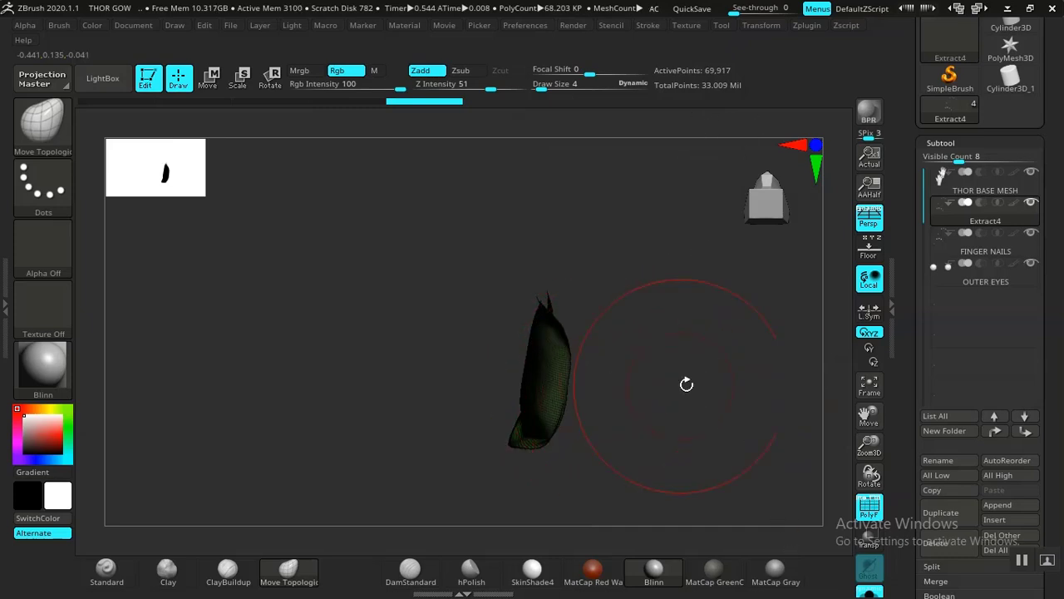
pyautogui.moveTo(686, 384); pyautogui.dragTo(799, 388)
# Turn on Double display for the Extract4 subtool so both sides of the isolated nail are drawn.
pyautogui.moveTo(901, 390); pyautogui.dragTo(921, 285)
pyautogui.moveTo(920, 351); pyautogui.dragTo(915, 241)
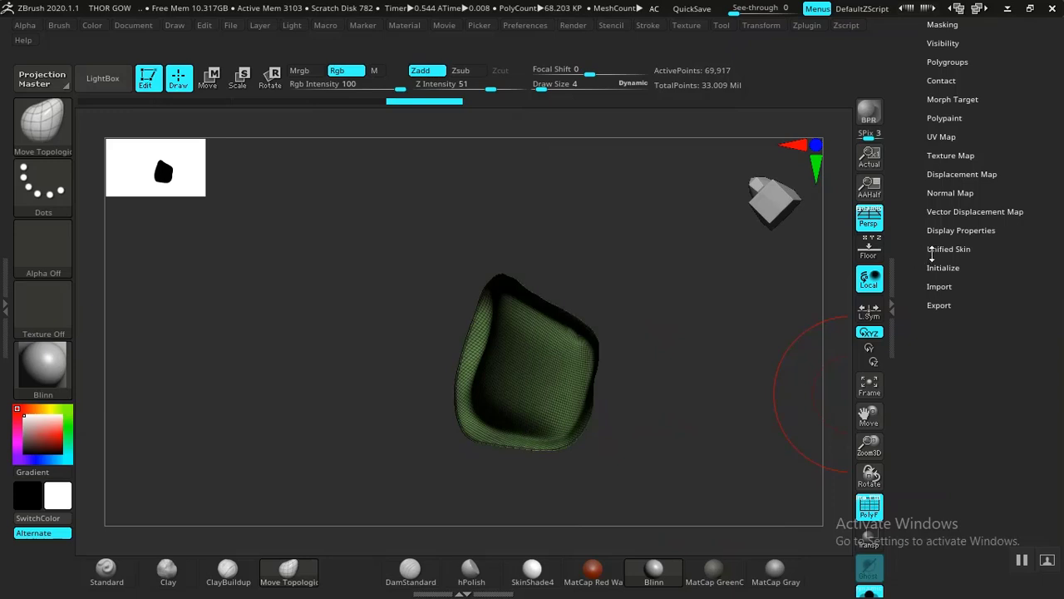
pyautogui.click(945, 230)
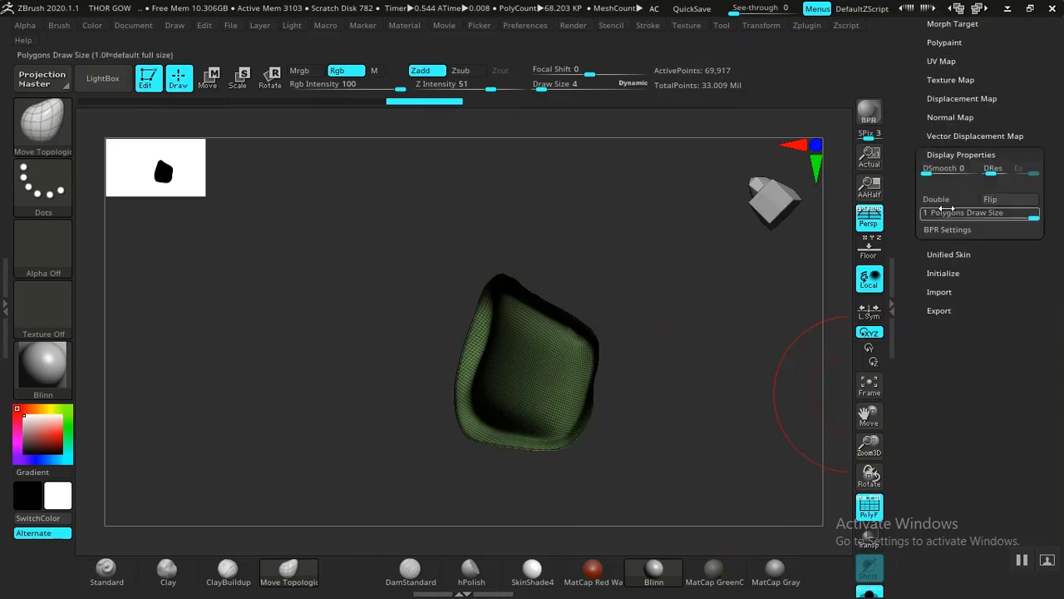
pyautogui.moveTo(915, 166); pyautogui.dragTo(913, 428)
pyautogui.keyDown('alt'); pyautogui.moveTo(799, 328); pyautogui.dragTo(709, 360); pyautogui.keyUp('alt')
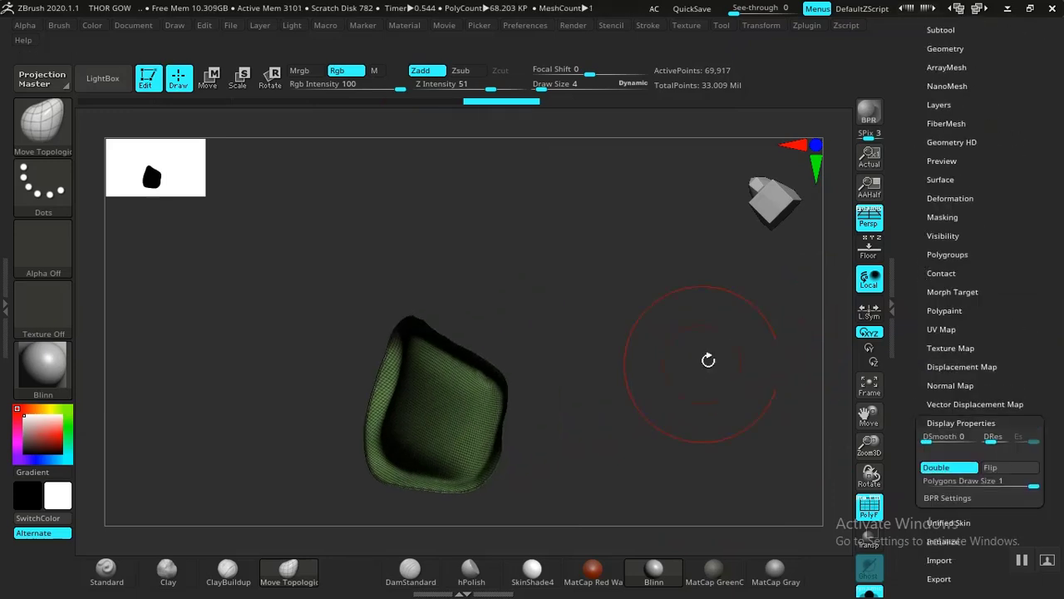
# Delete the hidden polygons of Extract4 with Del Hidden, keeping only the isolated nail polygroup.
pyautogui.moveTo(923, 223); pyautogui.dragTo(923, 328)
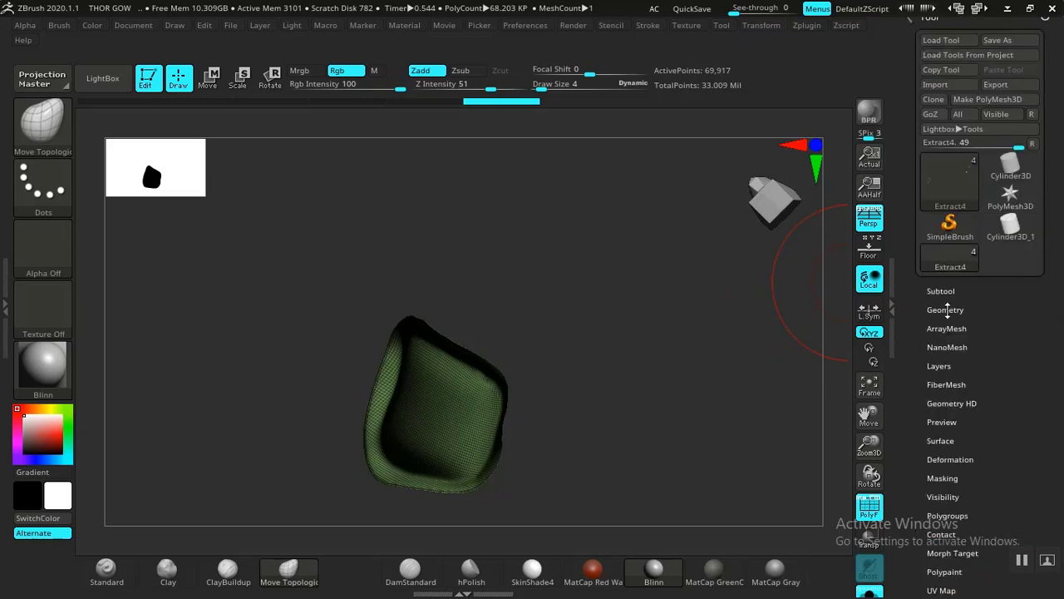
pyautogui.click(947, 310)
pyautogui.moveTo(910, 433); pyautogui.dragTo(914, 334)
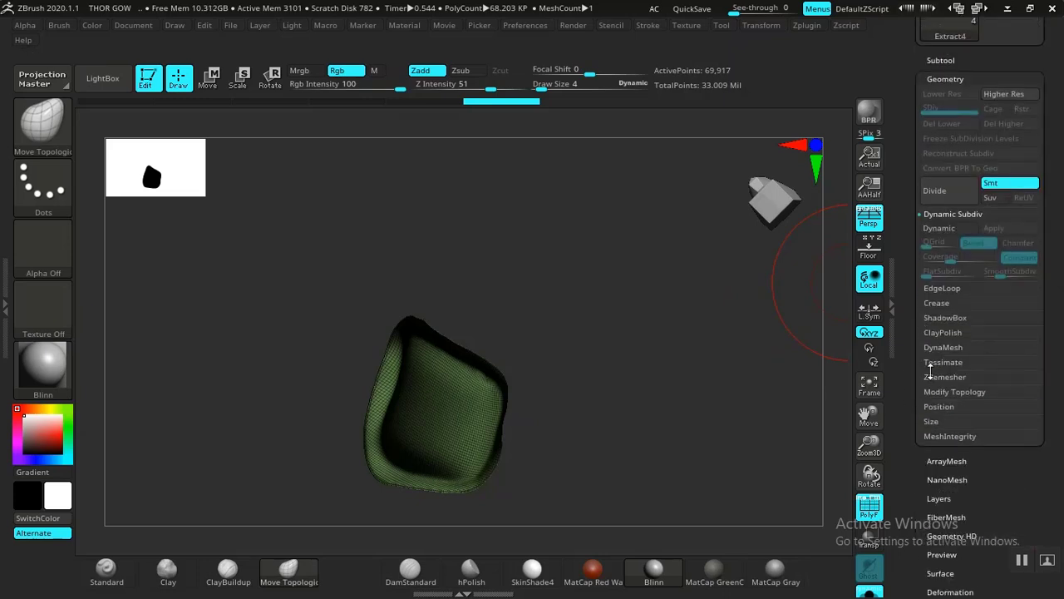
pyautogui.click(948, 393)
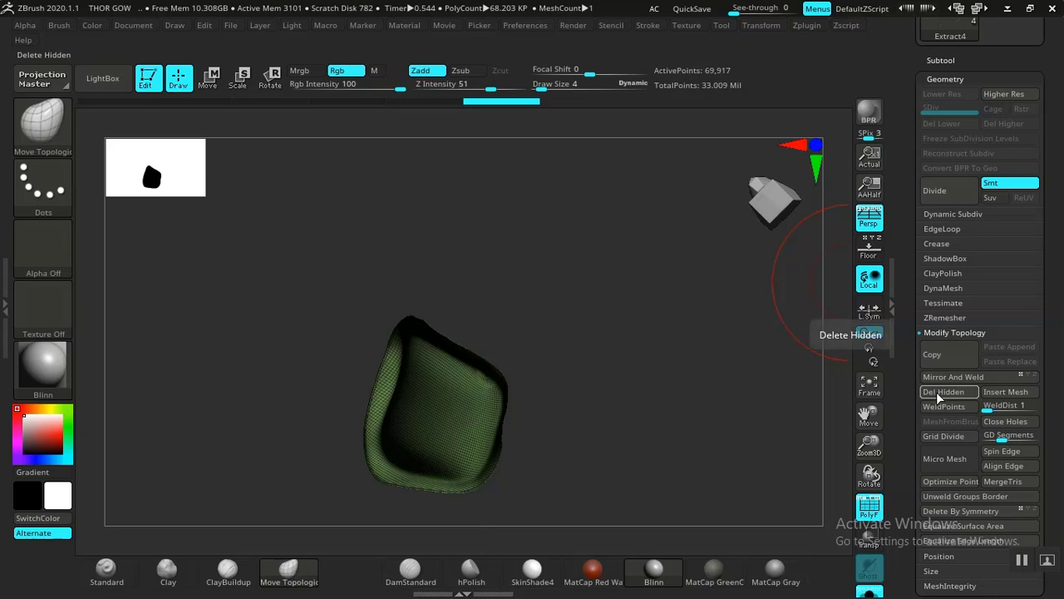
pyautogui.moveTo(674, 419); pyautogui.dragTo(679, 413)
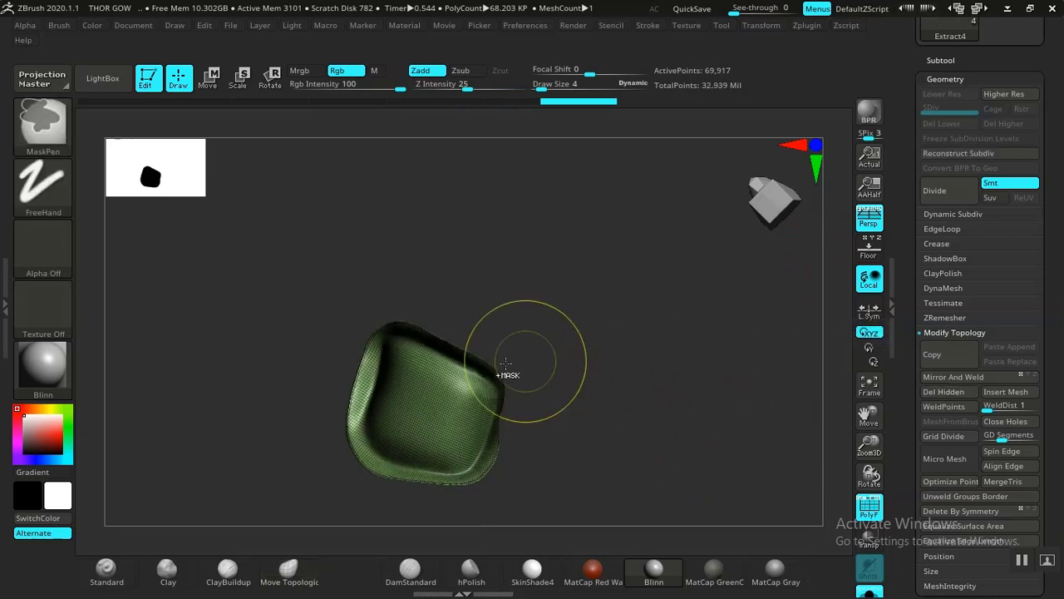
# Try to slice the nail all around the inside of its rim with one SliceCurve stroke.
pyautogui.keyDown('ctrl'); pyautogui.keyDown('shift'); pyautogui.moveTo(505, 331); pyautogui.dragTo(484, 436); pyautogui.keyUp('shift'); pyautogui.keyUp('ctrl')
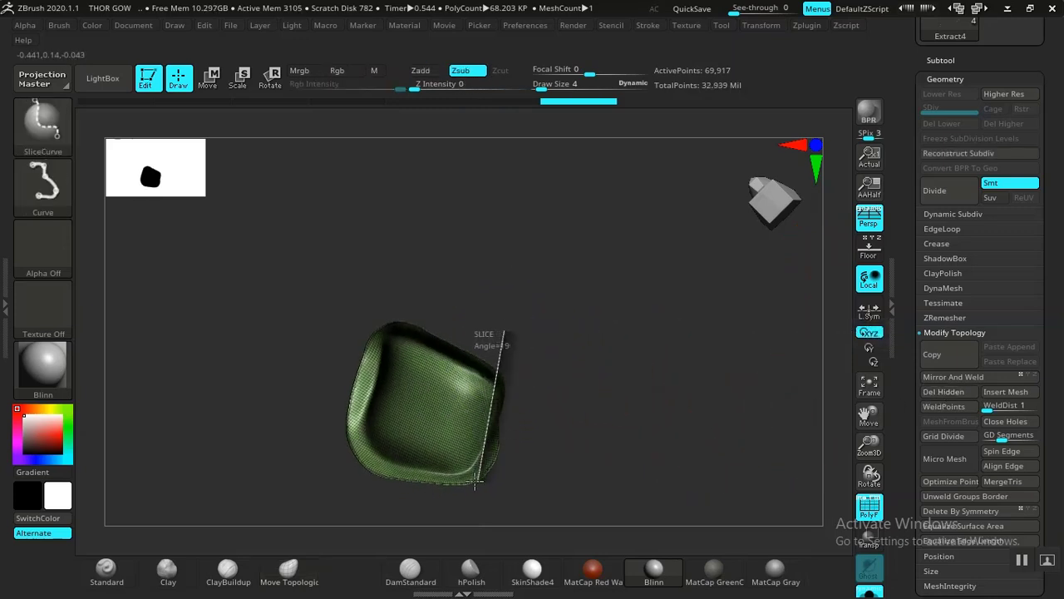
pyautogui.moveTo(475, 480)
pyautogui.keyDown('ctrl'); pyautogui.keyDown('shift'); pyautogui.mouseDown()
pyautogui.moveTo(466, 489)
pyautogui.moveTo(477, 475)
pyautogui.moveTo(398, 455)
pyautogui.moveTo(365, 432)
pyautogui.mouseUp(); pyautogui.keyUp('shift'); pyautogui.keyUp('ctrl')
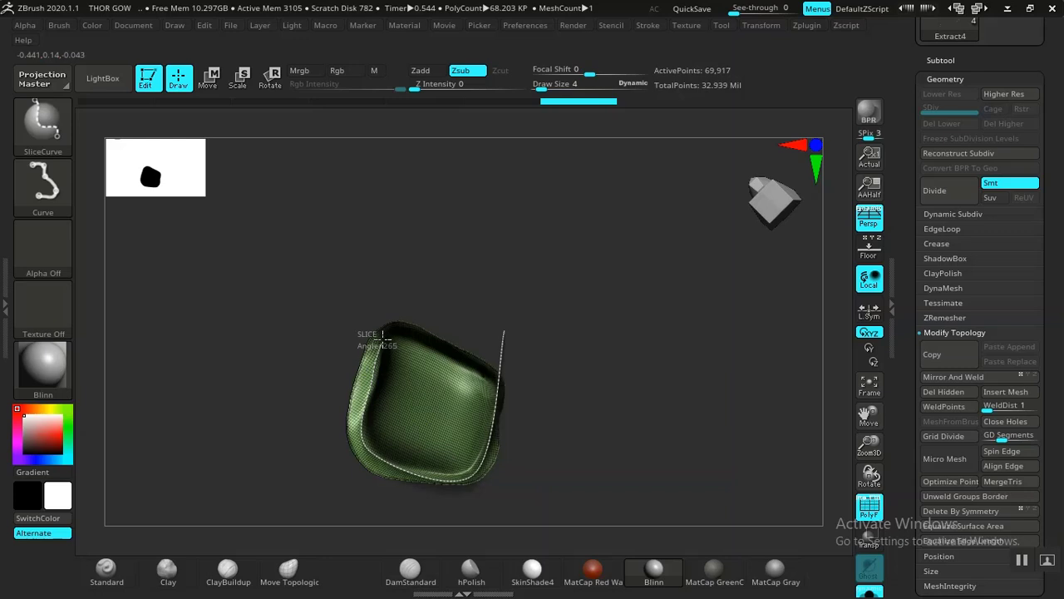
pyautogui.moveTo(386, 333)
pyautogui.keyDown('ctrl'); pyautogui.keyDown('shift'); pyautogui.mouseDown()
pyautogui.moveTo(481, 375)
pyautogui.moveTo(494, 299)
pyautogui.moveTo(514, 301)
pyautogui.mouseUp(); pyautogui.keyUp('shift'); pyautogui.keyUp('ctrl')
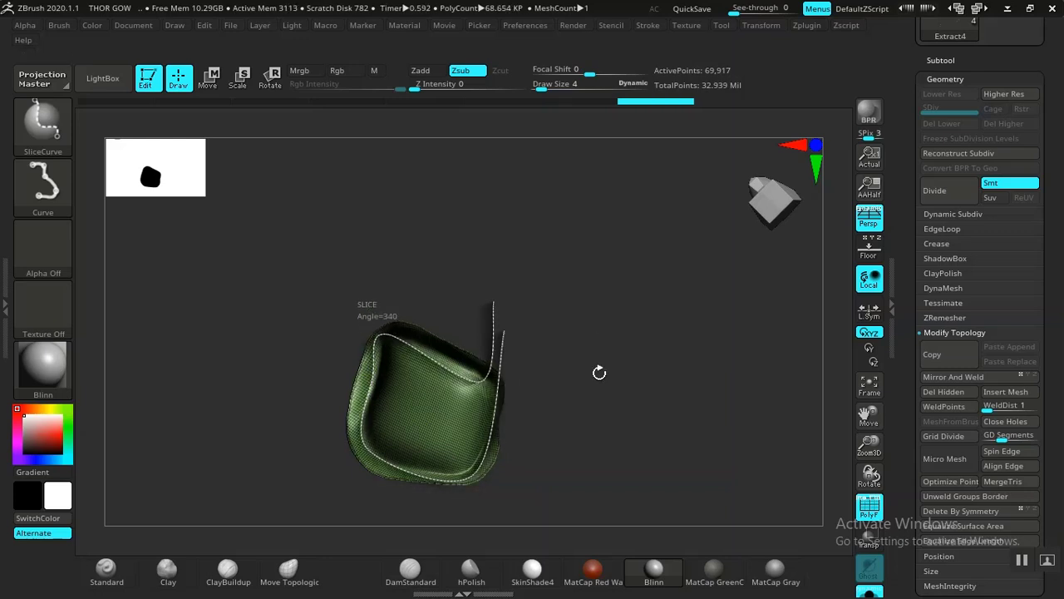
pyautogui.hotkey('ctrl', 'shift')
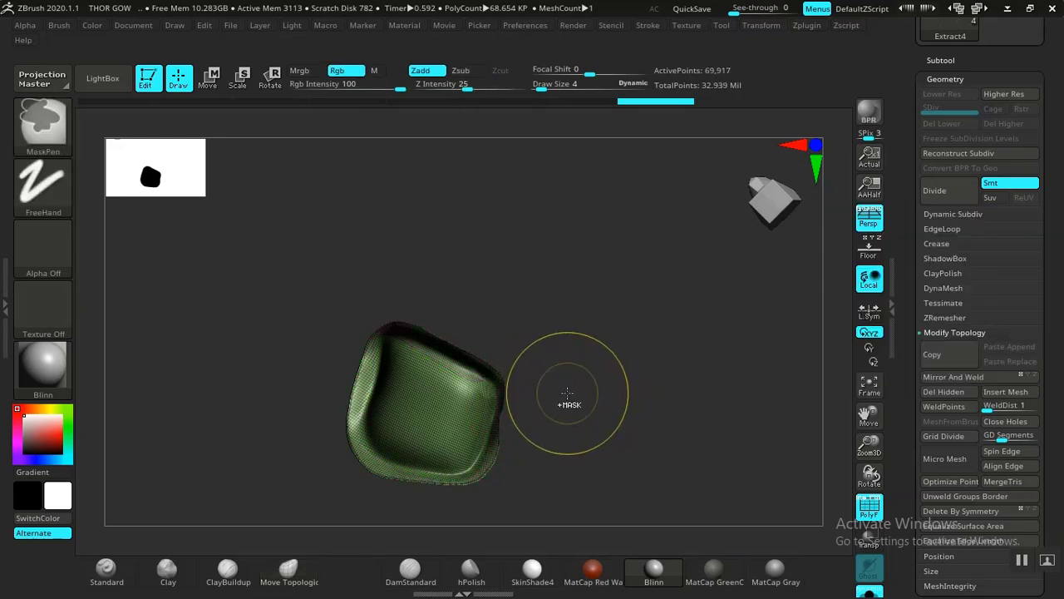
# Slice the nail straight along its front edge, and slice it again along a curve inside its side and base rims.
pyautogui.keyDown('ctrl'); pyautogui.keyDown('shift'); pyautogui.moveTo(554, 403); pyautogui.dragTo(474, 366); pyautogui.keyUp('shift'); pyautogui.keyUp('ctrl')
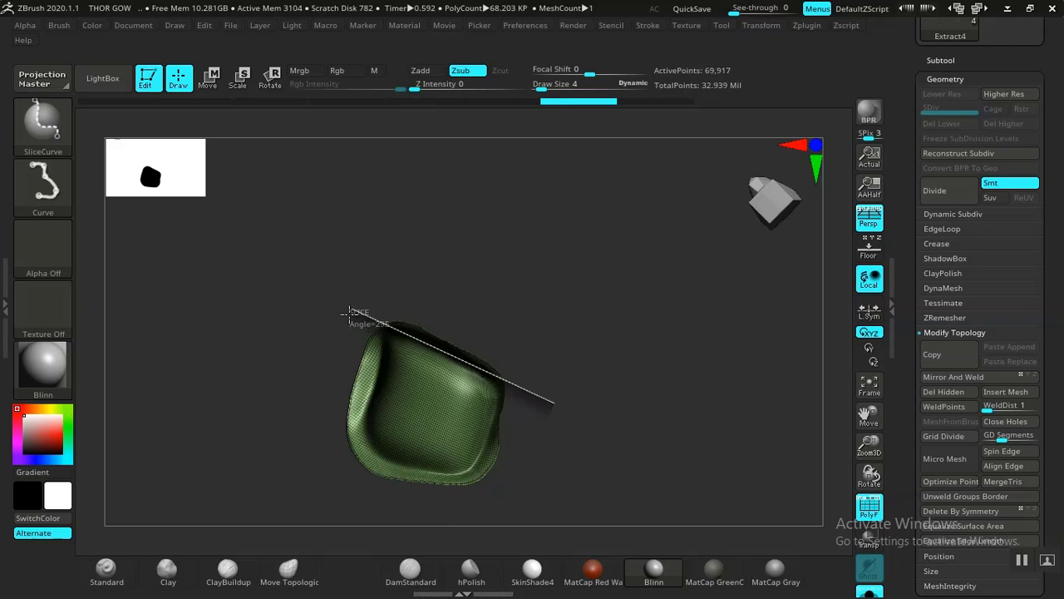
pyautogui.keyDown('ctrl'); pyautogui.keyDown('shift'); pyautogui.moveTo(333, 306); pyautogui.dragTo(333, 306); pyautogui.keyUp('shift'); pyautogui.keyUp('ctrl')
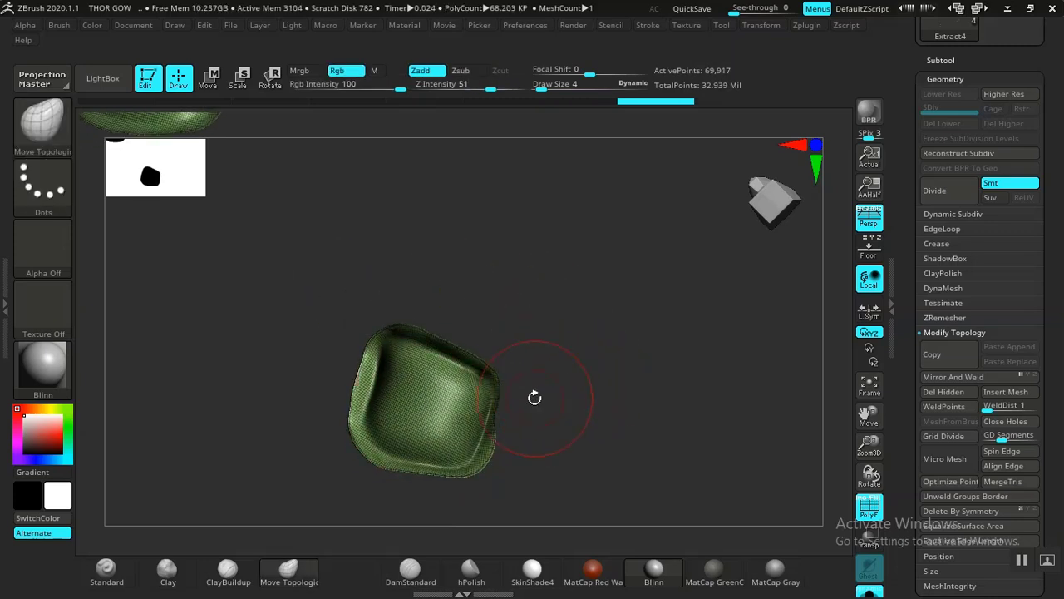
pyautogui.keyDown('ctrl'); pyautogui.keyDown('shift'); pyautogui.moveTo(535, 408); pyautogui.dragTo(344, 316); pyautogui.keyUp('shift'); pyautogui.keyUp('ctrl')
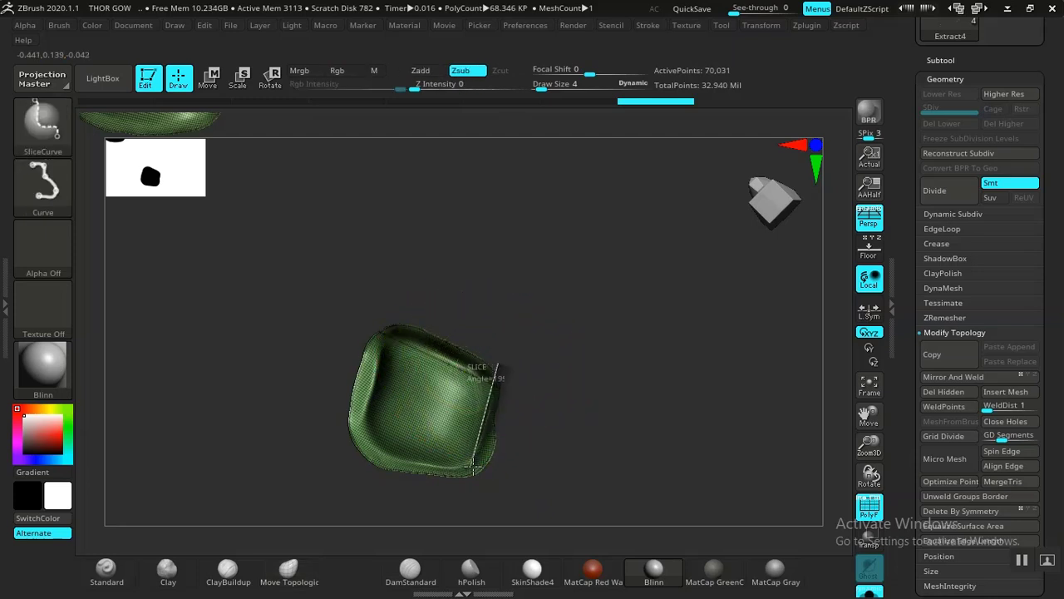
pyautogui.moveTo(472, 465)
pyautogui.keyDown('ctrl'); pyautogui.keyDown('shift'); pyautogui.mouseDown()
pyautogui.moveTo(399, 466)
pyautogui.moveTo(366, 441)
pyautogui.moveTo(375, 354)
pyautogui.moveTo(403, 303)
pyautogui.mouseUp(); pyautogui.keyUp('shift'); pyautogui.keyUp('ctrl')
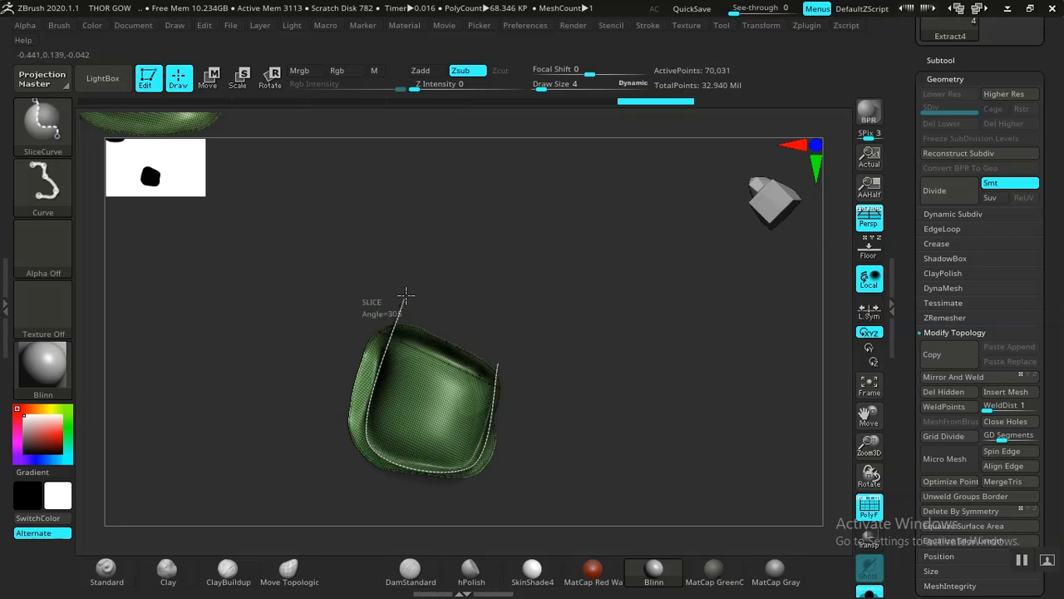
# Isolate the sliced inner part of the nail to check its cut edges, and bring the other nail pieces back into view.
pyautogui.keyDown('alt'); pyautogui.moveTo(604, 376); pyautogui.dragTo(611, 398); pyautogui.keyUp('alt')
pyautogui.keyDown('ctrl'); pyautogui.keyDown('shift'); pyautogui.click(435, 426); pyautogui.keyUp('shift'); pyautogui.keyUp('ctrl')
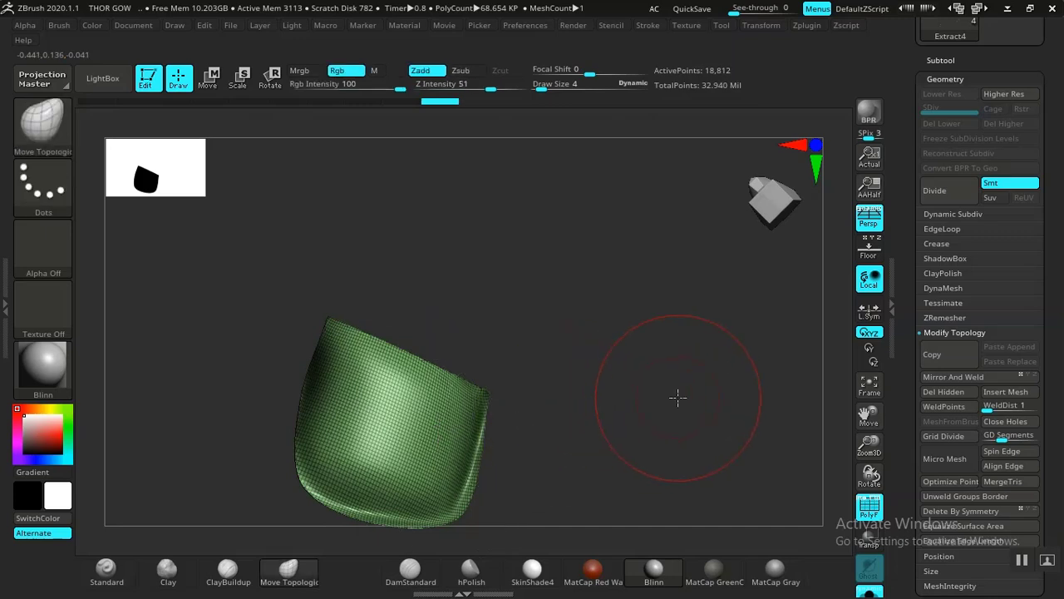
pyautogui.moveTo(677, 396)
pyautogui.keyDown('alt'); pyautogui.mouseDown()
pyautogui.moveTo(515, 302)
pyautogui.moveTo(623, 366)
pyautogui.moveTo(628, 340)
pyautogui.moveTo(653, 388)
pyautogui.moveTo(656, 375)
pyautogui.moveTo(646, 380)
pyautogui.moveTo(674, 430)
pyautogui.moveTo(735, 501)
pyautogui.mouseUp(); pyautogui.keyUp('alt')
pyautogui.moveTo(679, 380)
pyautogui.mouseDown()
pyautogui.moveTo(654, 373)
pyautogui.moveTo(675, 430)
pyautogui.moveTo(652, 375)
pyautogui.mouseUp()
pyautogui.moveTo(622, 296); pyautogui.dragTo(525, 385)
pyautogui.keyDown('alt'); pyautogui.moveTo(682, 367); pyautogui.dragTo(546, 299); pyautogui.keyUp('alt')
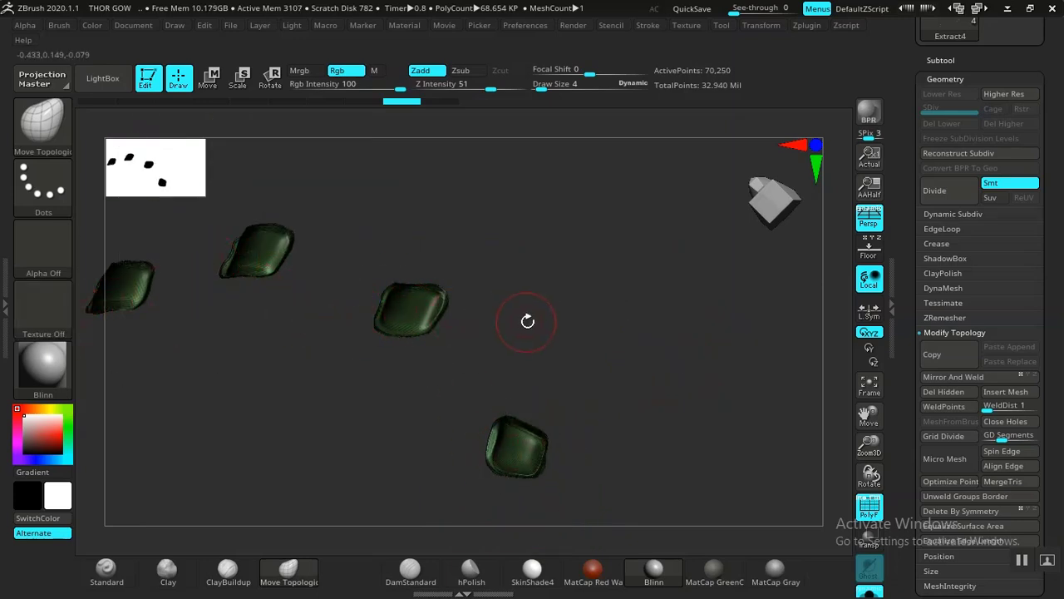
# Undo the slices and the hidden-polygon deletion on Extract4, returning to the single isolated nail.
pyautogui.moveTo(528, 321)
pyautogui.mouseDown()
pyautogui.moveTo(438, 297)
pyautogui.moveTo(534, 340)
pyautogui.moveTo(568, 314)
pyautogui.moveTo(577, 321)
pyautogui.moveTo(537, 307)
pyautogui.moveTo(601, 345)
pyautogui.moveTo(587, 311)
pyautogui.moveTo(563, 311)
pyautogui.moveTo(607, 349)
pyautogui.moveTo(502, 247)
pyautogui.moveTo(504, 266)
pyautogui.moveTo(571, 325)
pyautogui.moveTo(579, 325)
pyautogui.moveTo(554, 308)
pyautogui.moveTo(577, 308)
pyautogui.moveTo(611, 423)
pyautogui.moveTo(626, 407)
pyautogui.moveTo(623, 344)
pyautogui.mouseUp()
pyautogui.press('ctrl')
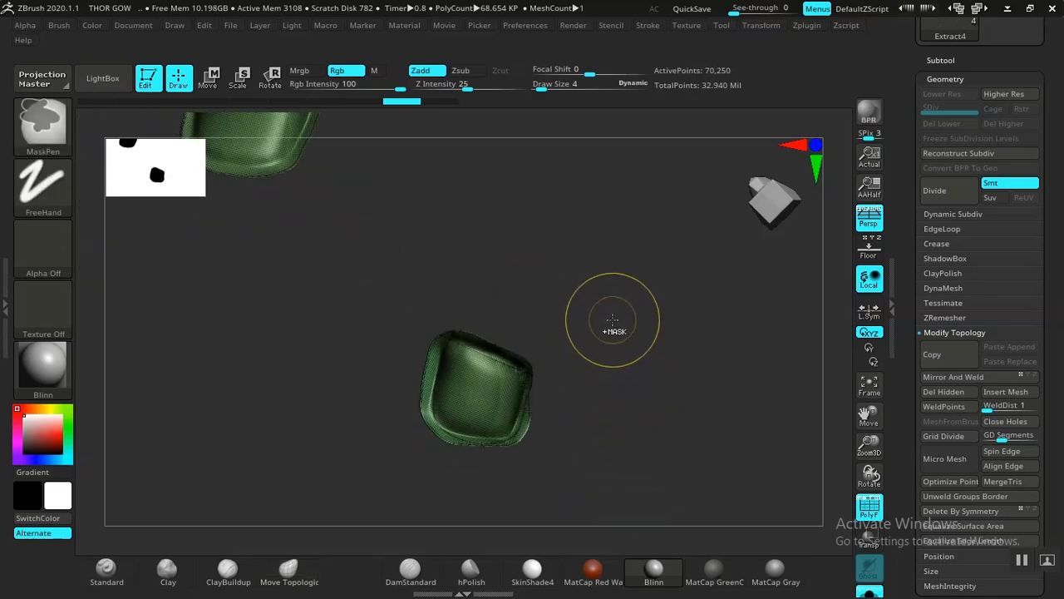
pyautogui.hotkey('ctrl', 'z')
pyautogui.hotkey('ctrl', 'z')
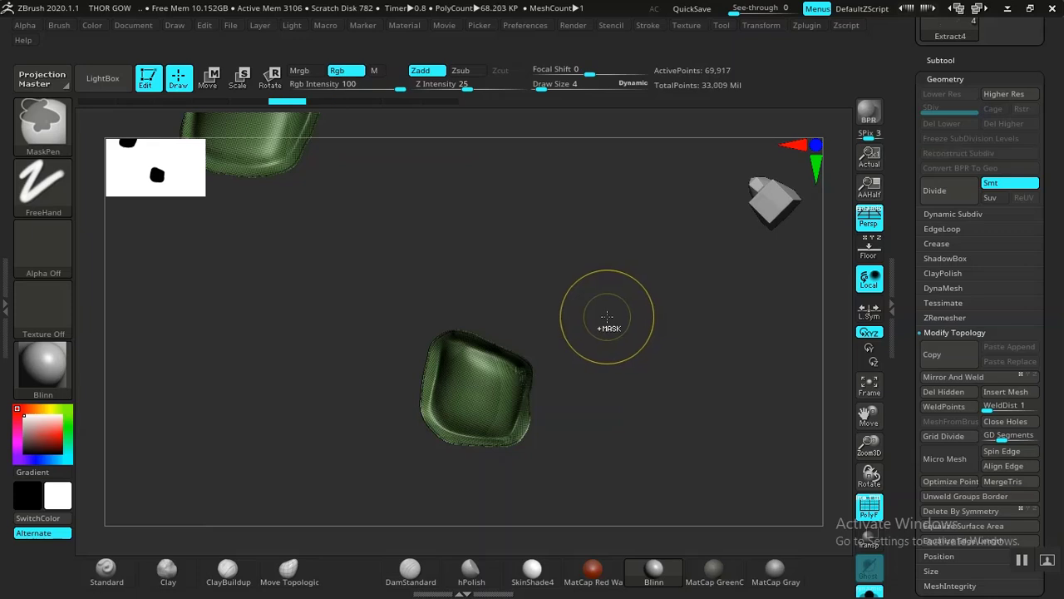
pyautogui.moveTo(616, 338); pyautogui.dragTo(657, 374)
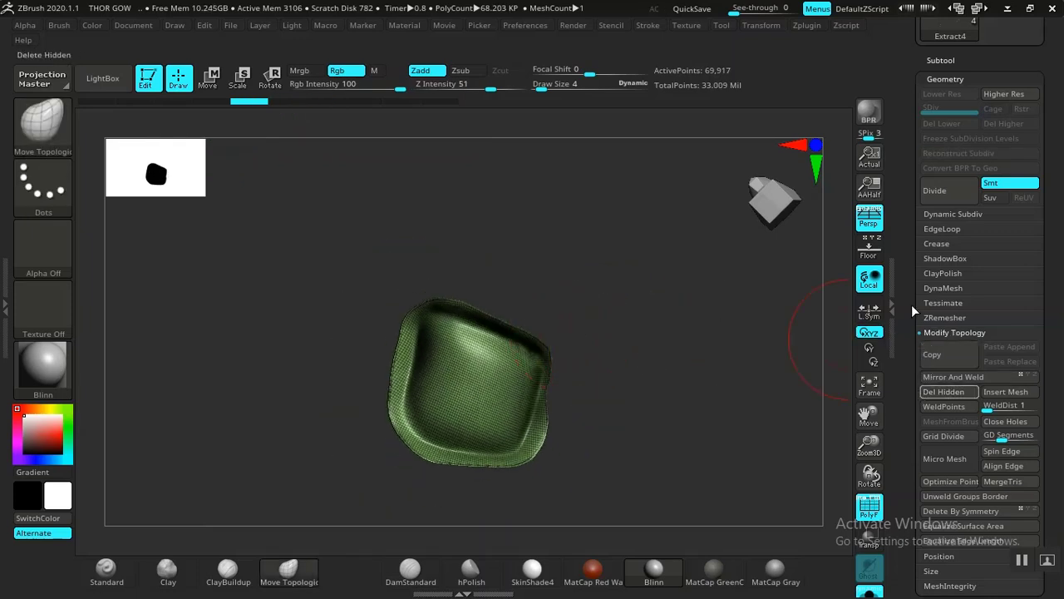
# Turn on DetectEdges and KeepCreases in the ZRemesher settings of Extract4.
pyautogui.scroll(-8, 911, 316)
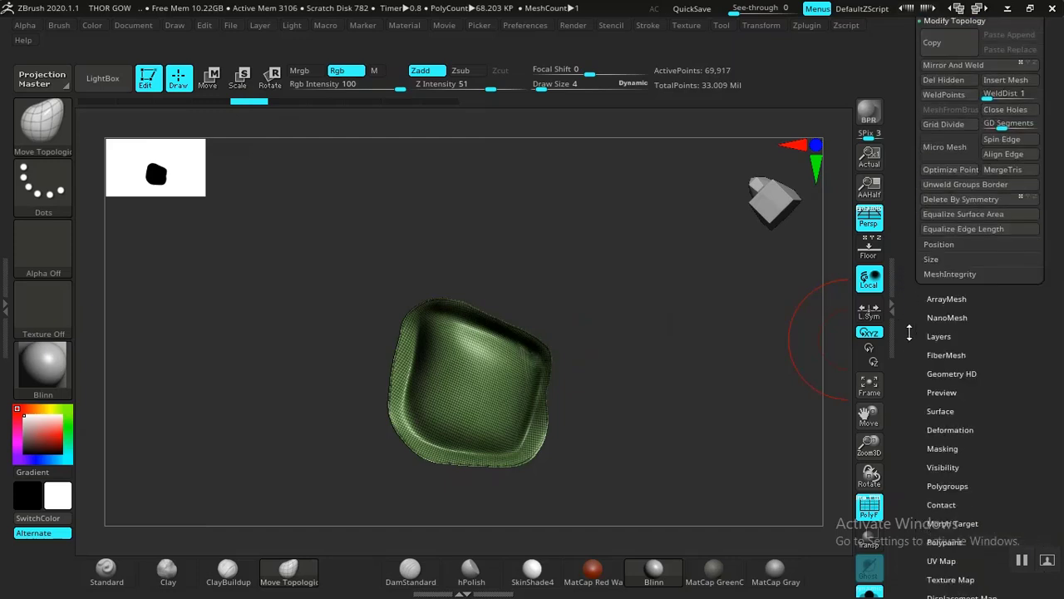
pyautogui.scroll(-2, 910, 333)
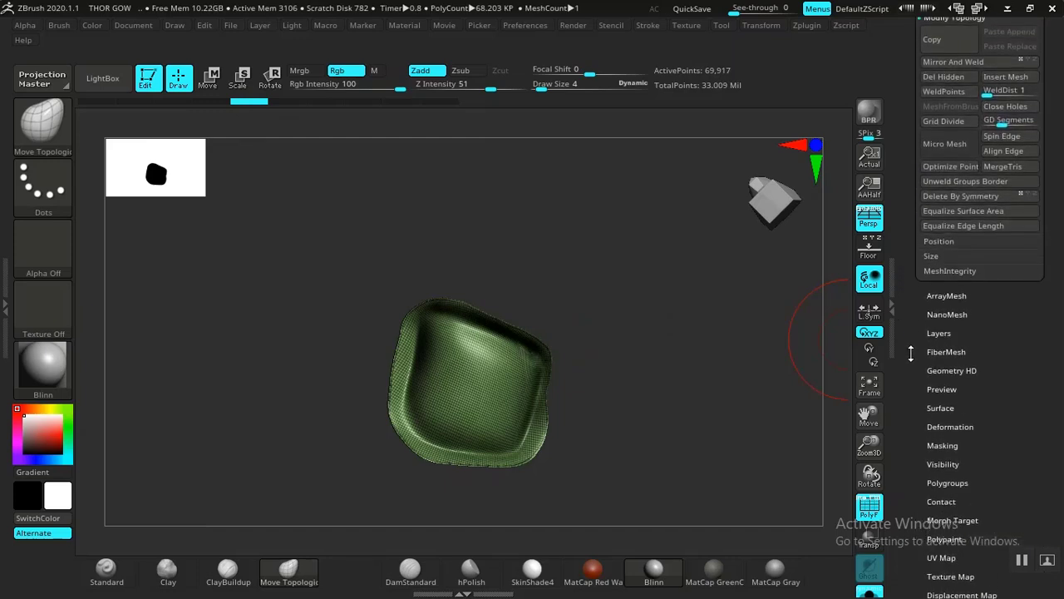
pyautogui.moveTo(911, 354); pyautogui.dragTo(921, 375)
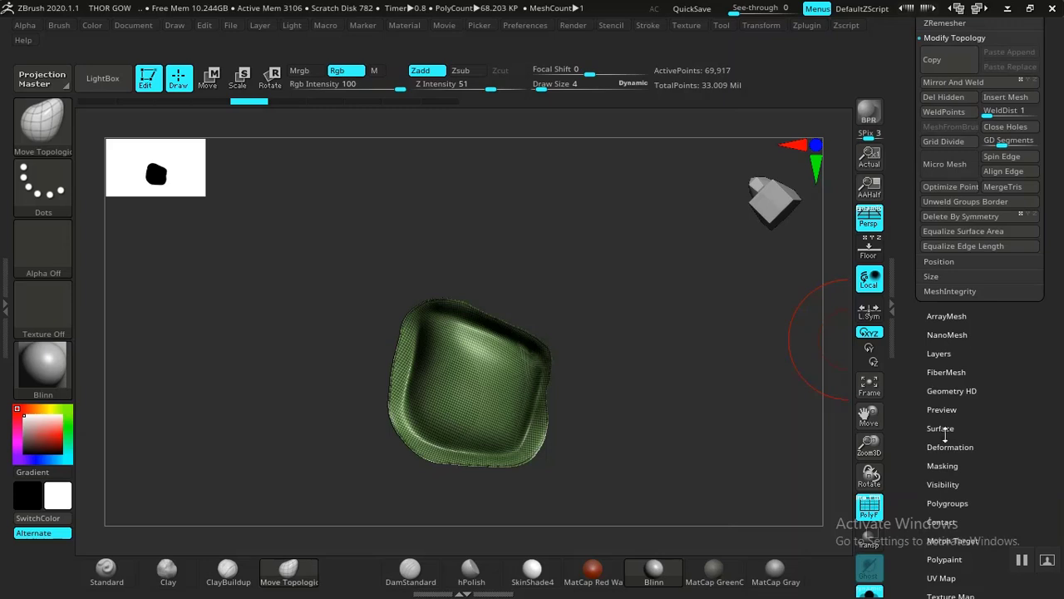
pyautogui.scroll(5, 911, 316)
pyautogui.click(944, 309)
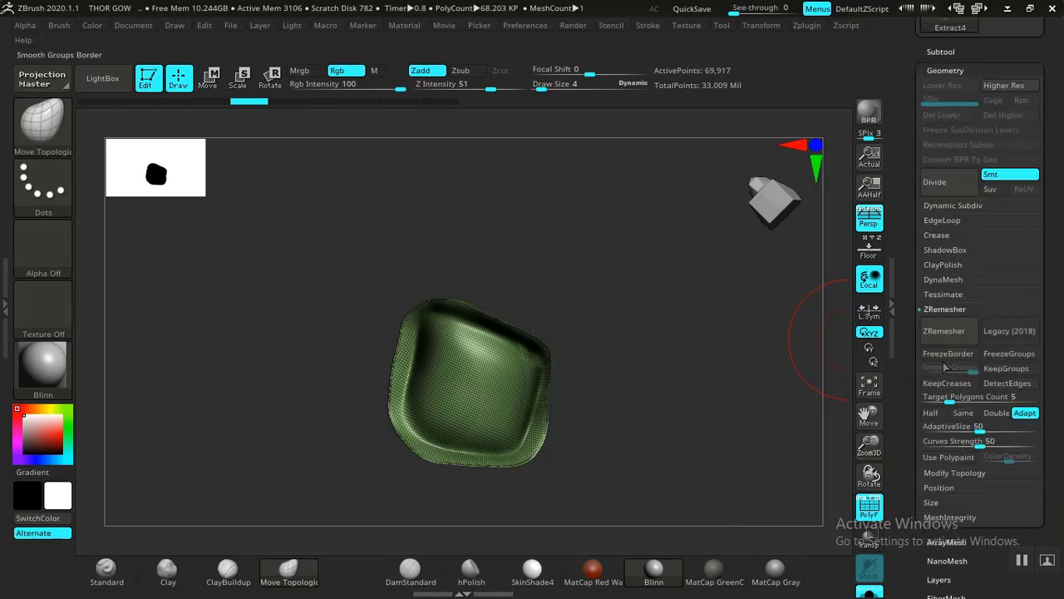
pyautogui.click(1007, 383)
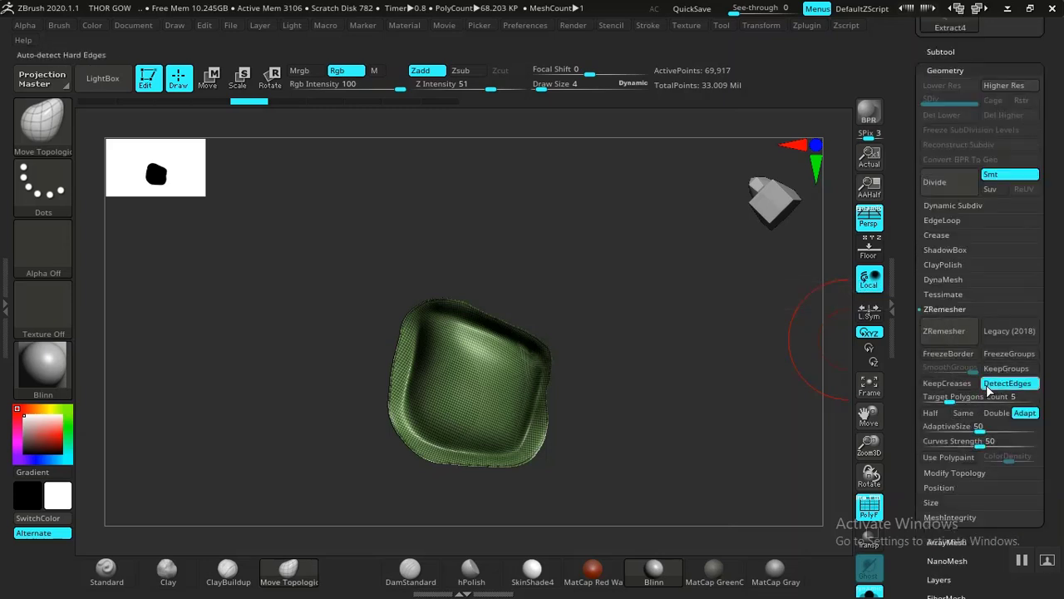
pyautogui.click(947, 383)
# Try remeshing Extract4 with ZRemesher at AdaptiveSize 50, and undo the remesh.
pyautogui.click(945, 332)
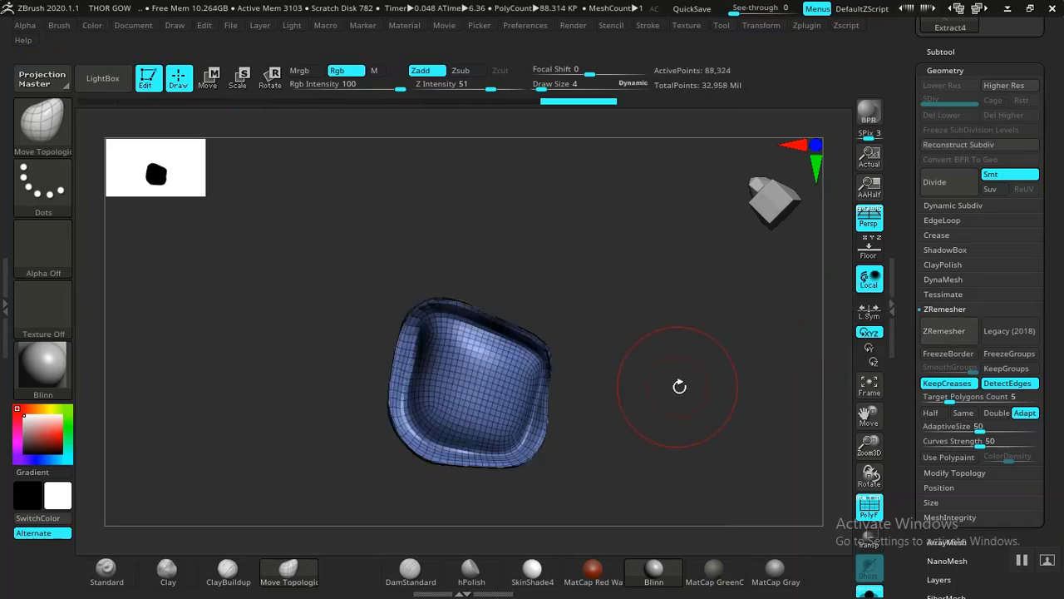
pyautogui.keyDown('alt'); pyautogui.moveTo(678, 386); pyautogui.dragTo(713, 445); pyautogui.keyUp('alt')
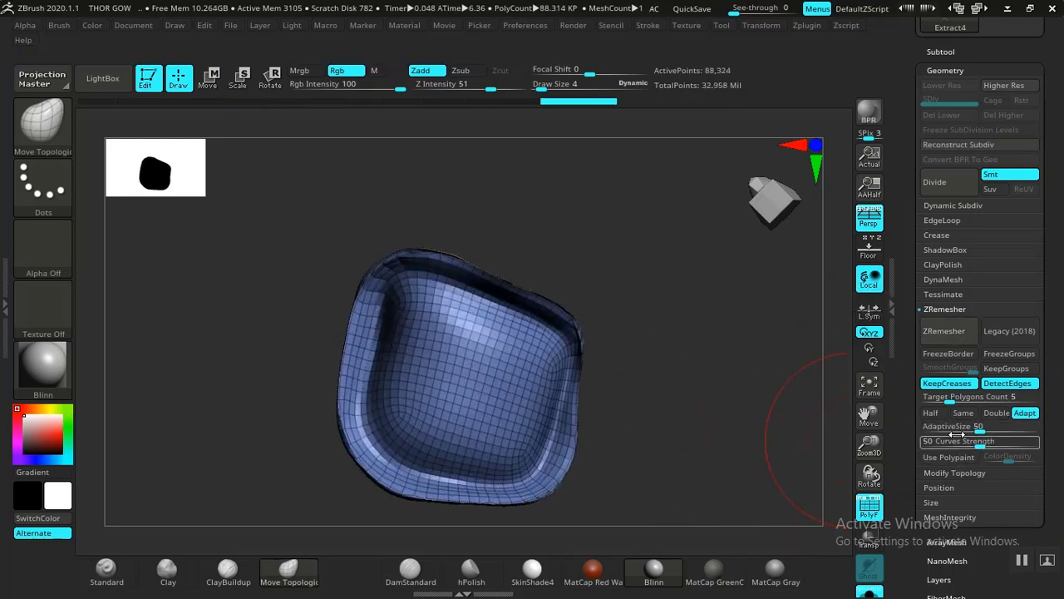
pyautogui.hotkey('ctrl', 'z')
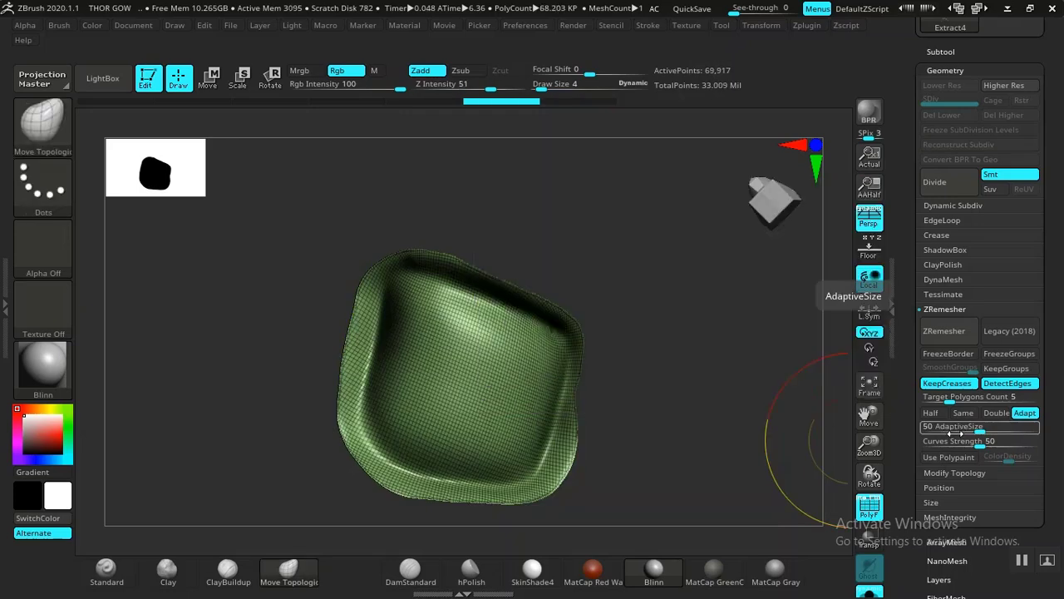
# Remesh Extract4 with ZRemesher at AdaptiveSize 20, and remesh it again with the Half option enabled.
pyautogui.moveTo(958, 426); pyautogui.dragTo(945, 429)
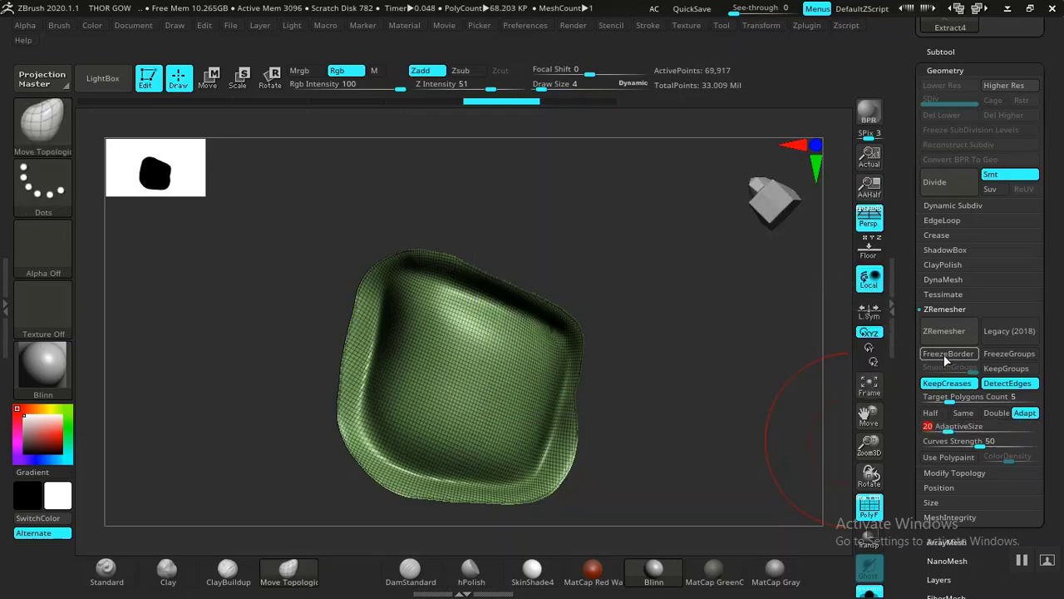
pyautogui.click(944, 331)
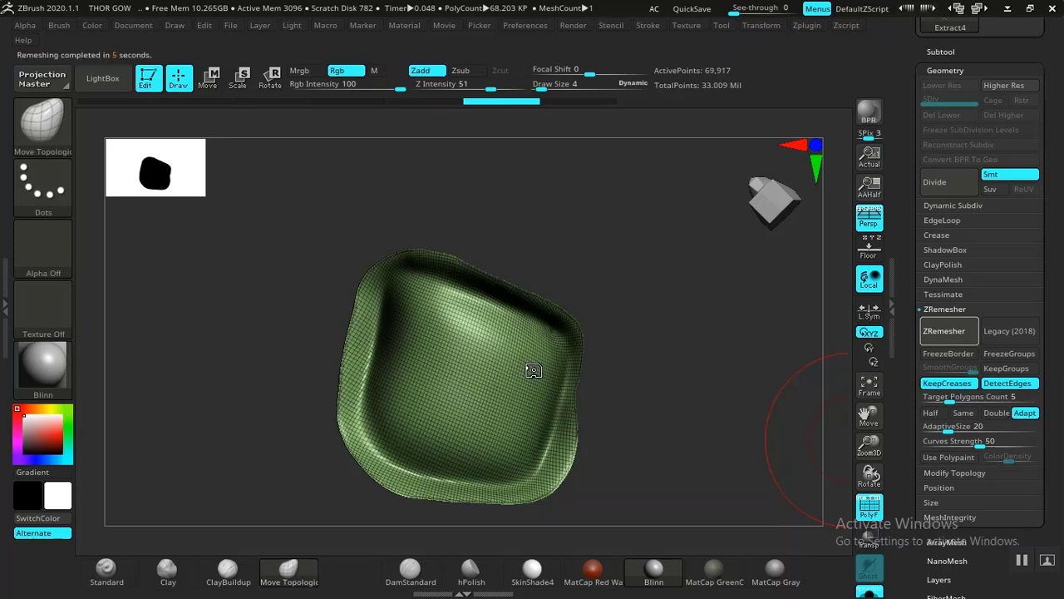
pyautogui.click(931, 412)
pyautogui.click(943, 331)
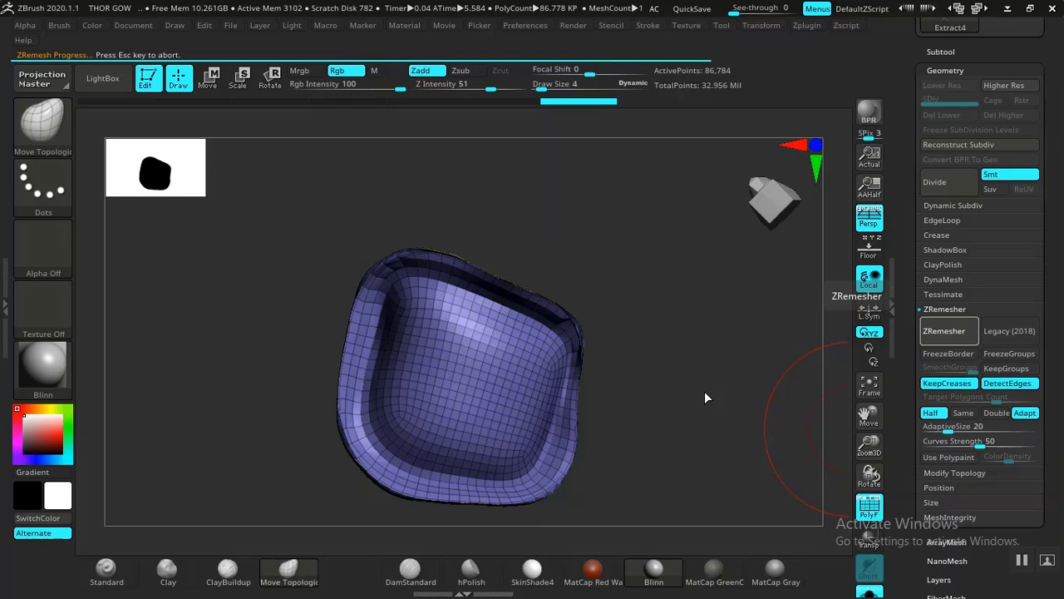
# Isolate the nail polygroup of the remeshed Extract4 and delete all its hidden polygons with Del Hidden.
pyautogui.moveTo(715, 385)
pyautogui.mouseDown()
pyautogui.moveTo(609, 381)
pyautogui.moveTo(687, 385)
pyautogui.mouseUp()
pyautogui.press('ctrl')
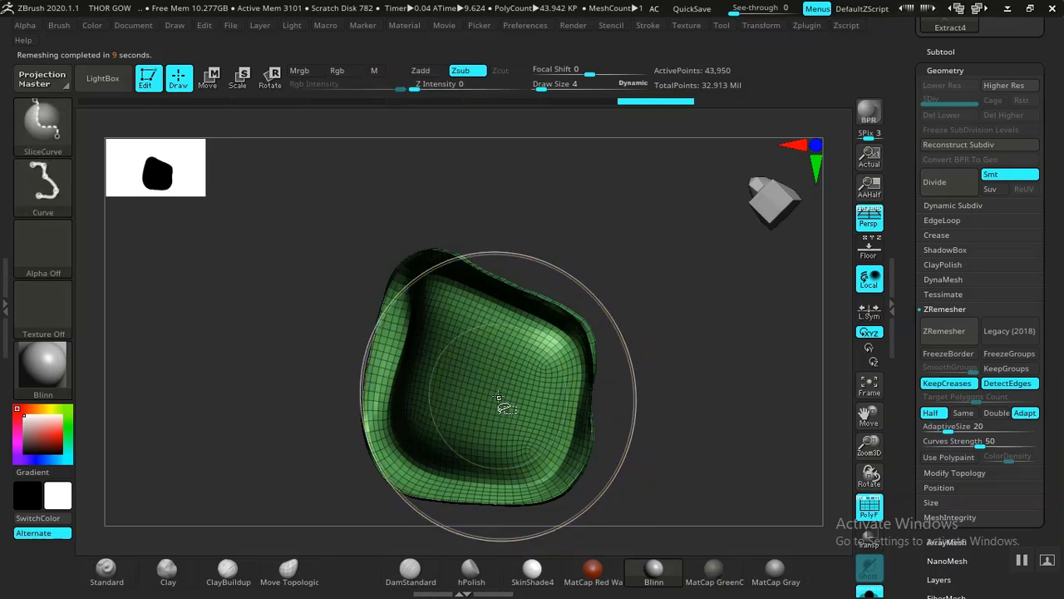
pyautogui.moveTo(506, 394)
pyautogui.mouseDown()
pyautogui.moveTo(623, 392)
pyautogui.moveTo(648, 380)
pyautogui.moveTo(667, 392)
pyautogui.moveTo(911, 321)
pyautogui.mouseUp()
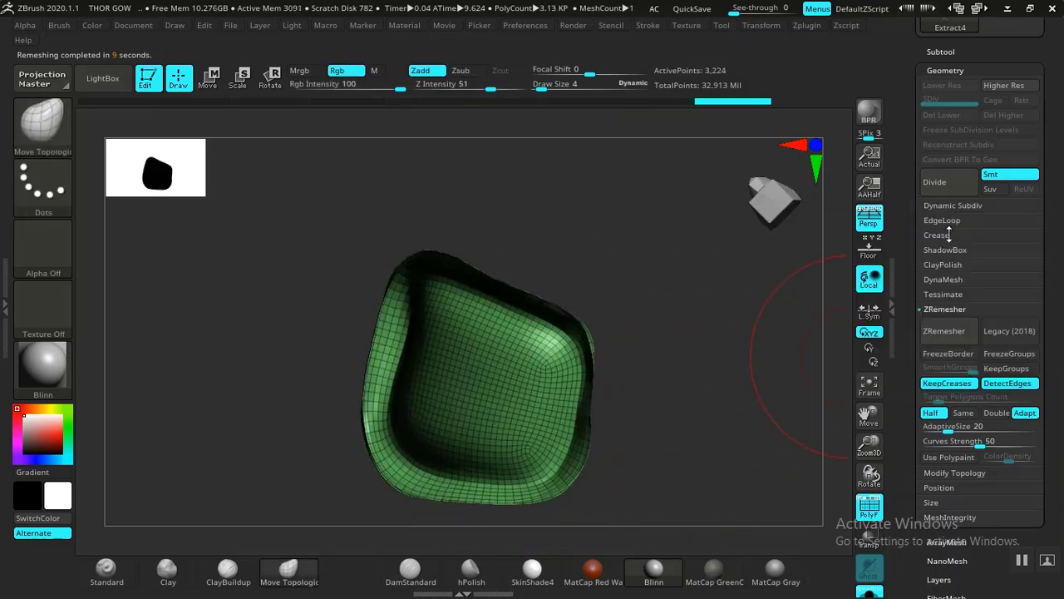
pyautogui.moveTo(904, 437); pyautogui.dragTo(907, 396)
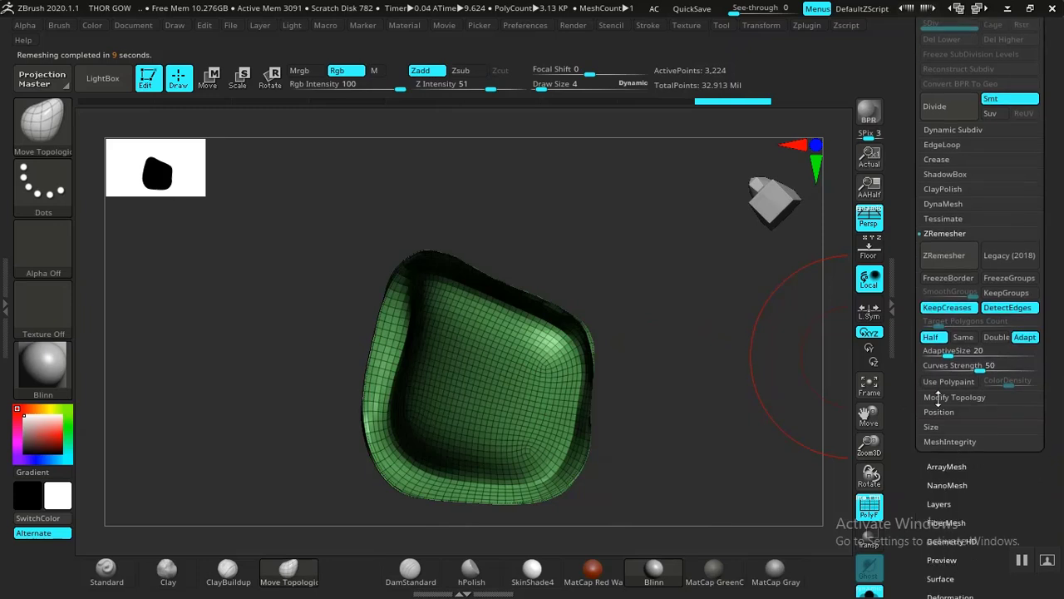
pyautogui.click(938, 397)
pyautogui.click(938, 309)
pyautogui.keyDown('alt'); pyautogui.moveTo(724, 436); pyautogui.dragTo(769, 436); pyautogui.keyUp('alt')
pyautogui.keyDown('alt'); pyautogui.moveTo(770, 436); pyautogui.dragTo(624, 281); pyautogui.keyUp('alt')
pyautogui.keyDown('ctrl'); pyautogui.moveTo(686, 382); pyautogui.dragTo(669, 366, button='right'); pyautogui.keyUp('ctrl')
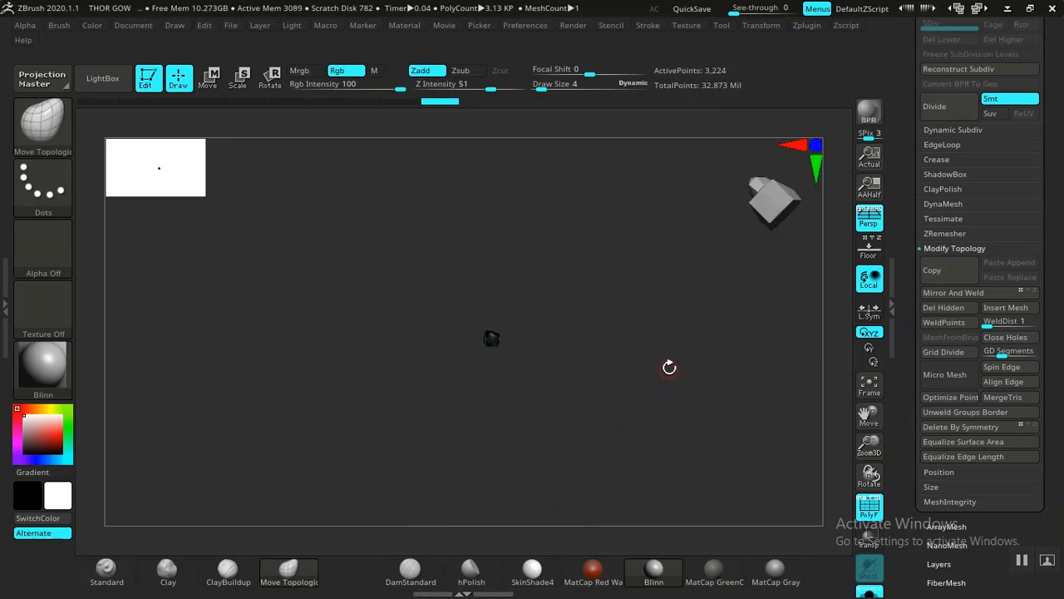
# Slice around the nail's outer rim with a SliceCurve, isolate the inner polygroup and delete the hidden rim polygons.
pyautogui.keyDown('ctrl'); pyautogui.moveTo(695, 403); pyautogui.dragTo(775, 572, button='right'); pyautogui.keyUp('ctrl')
pyautogui.keyDown('ctrl'); pyautogui.moveTo(675, 321); pyautogui.dragTo(778, 532, button='right'); pyautogui.keyUp('ctrl')
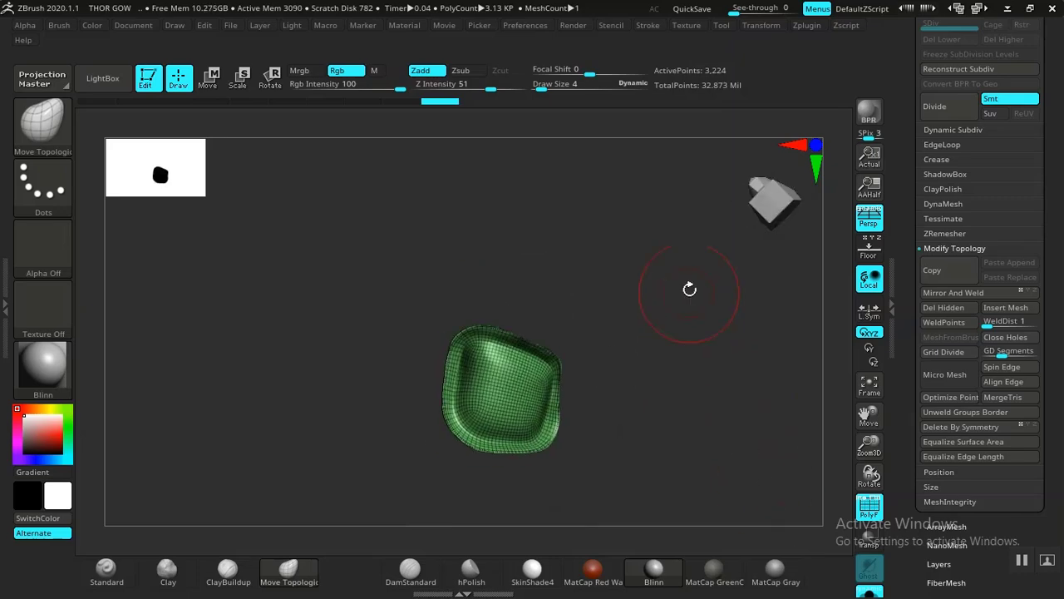
pyautogui.moveTo(689, 291)
pyautogui.keyDown('ctrl'); pyautogui.mouseDown(button='right')
pyautogui.moveTo(720, 479)
pyautogui.moveTo(713, 399)
pyautogui.moveTo(685, 349)
pyautogui.mouseUp(button='right'); pyautogui.keyUp('ctrl')
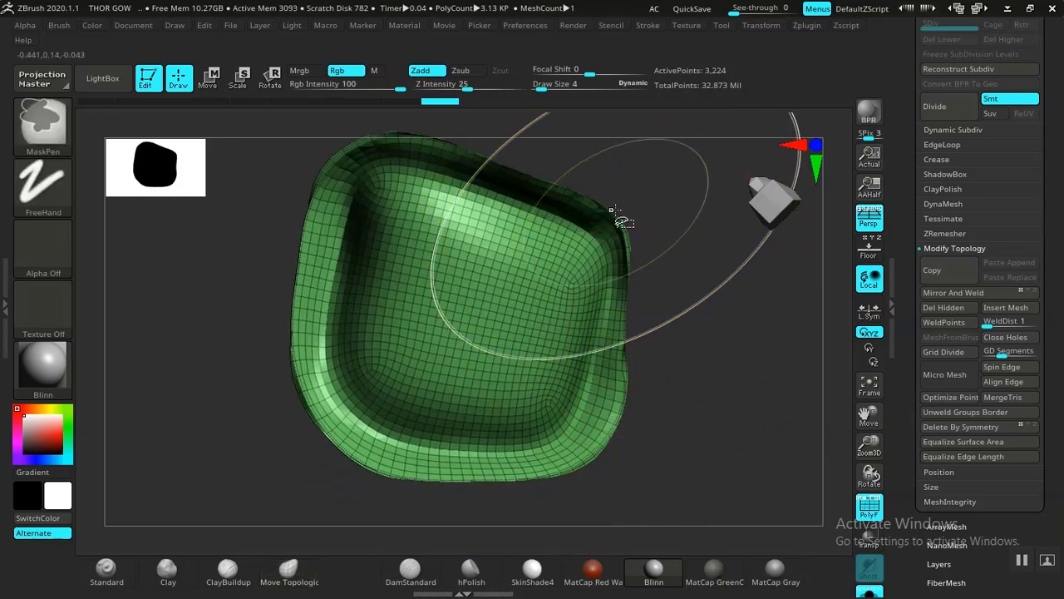
pyautogui.moveTo(608, 199)
pyautogui.keyDown('ctrl'); pyautogui.keyDown('shift'); pyautogui.mouseDown()
pyautogui.moveTo(604, 334)
pyautogui.moveTo(579, 404)
pyautogui.mouseUp(); pyautogui.keyUp('shift'); pyautogui.keyUp('ctrl')
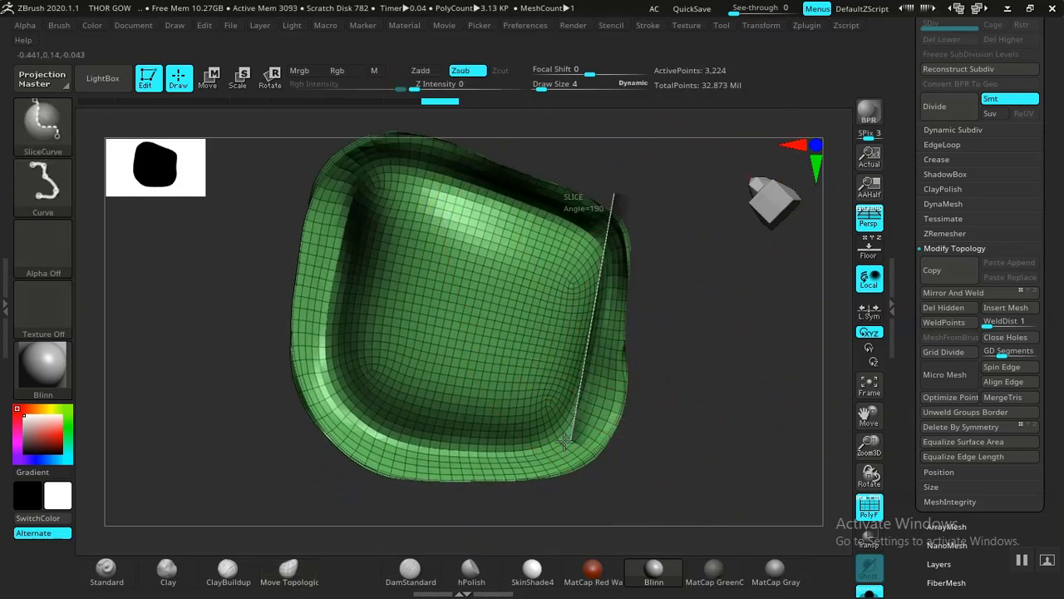
pyautogui.moveTo(565, 441)
pyautogui.keyDown('ctrl'); pyautogui.keyDown('shift'); pyautogui.mouseDown()
pyautogui.moveTo(532, 458)
pyautogui.moveTo(391, 441)
pyautogui.moveTo(332, 399)
pyautogui.moveTo(357, 142)
pyautogui.moveTo(382, 116)
pyautogui.mouseUp(); pyautogui.keyUp('shift'); pyautogui.keyUp('ctrl')
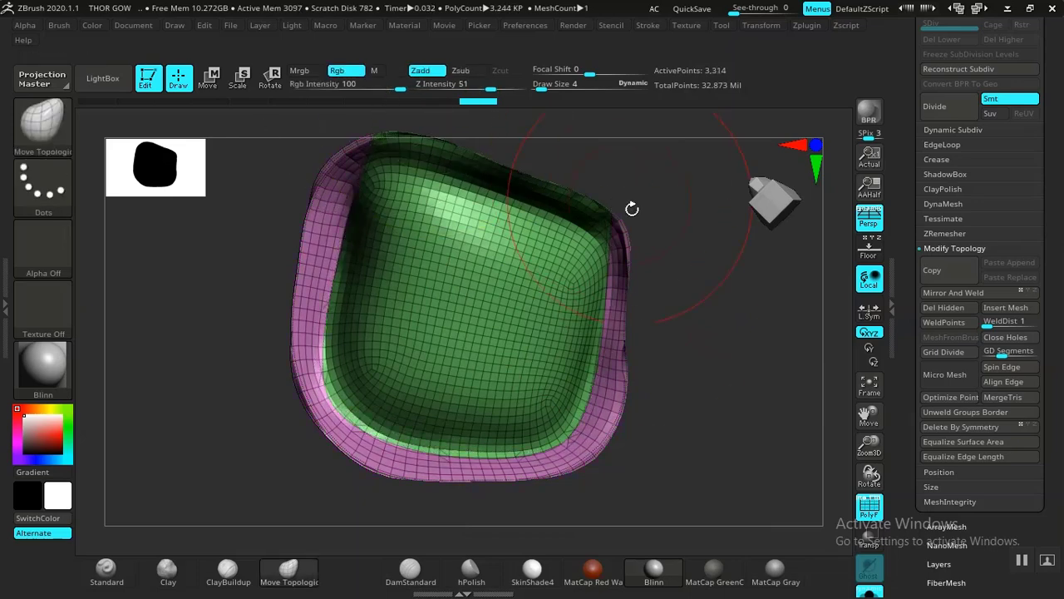
pyautogui.keyDown('ctrl'); pyautogui.keyDown('shift'); pyautogui.click(530, 360); pyautogui.keyUp('shift'); pyautogui.keyUp('ctrl')
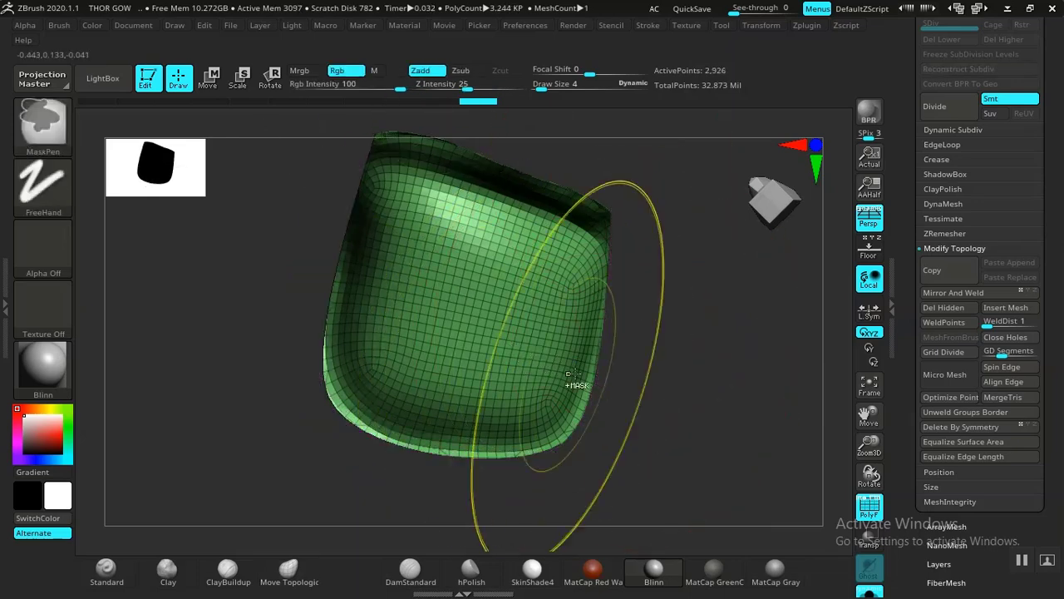
pyautogui.click(952, 306)
# Slice the thick upper edge off the nail with SliceCurve, isolate the main nail surface and delete the hidden remainder.
pyautogui.moveTo(705, 391)
pyautogui.mouseDown()
pyautogui.moveTo(629, 323)
pyautogui.moveTo(701, 478)
pyautogui.moveTo(673, 364)
pyautogui.moveTo(499, 293)
pyautogui.moveTo(376, 254)
pyautogui.moveTo(359, 261)
pyautogui.mouseUp()
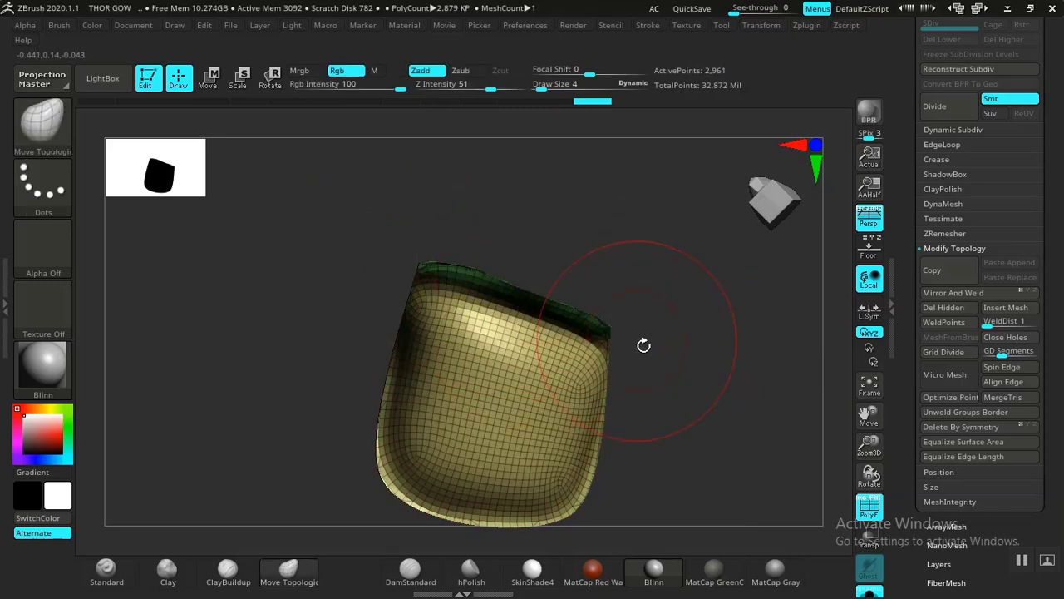
pyautogui.keyDown('ctrl'); pyautogui.keyDown('shift'); pyautogui.click(523, 406); pyautogui.keyUp('shift'); pyautogui.keyUp('ctrl')
pyautogui.click(944, 308)
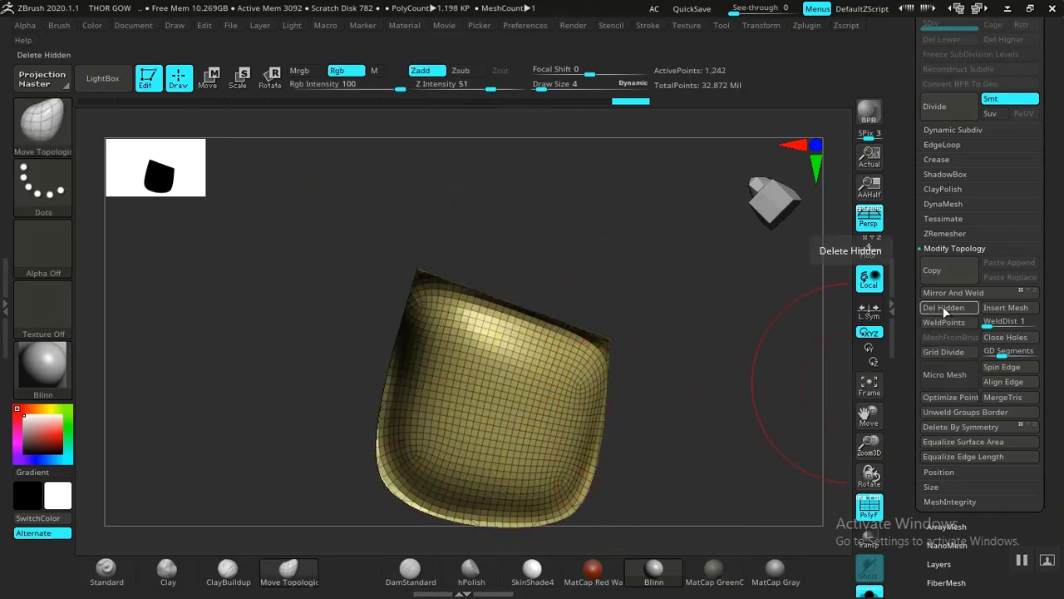
pyautogui.moveTo(724, 404); pyautogui.dragTo(706, 380)
pyautogui.click(931, 321)
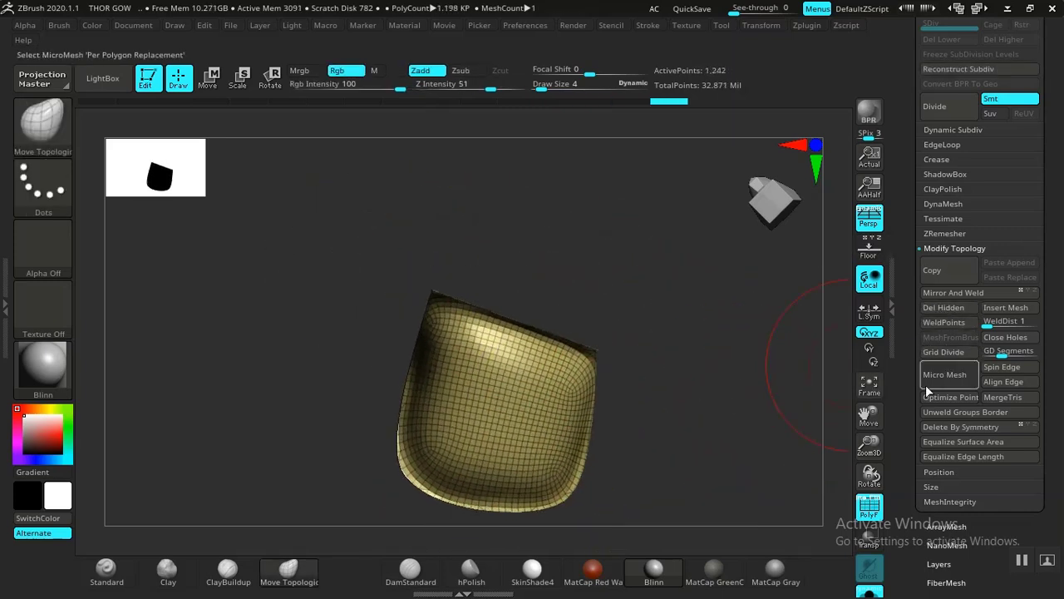
# Switch Polish By Groups to its open-circle mode and apply it repeatedly in small amounts to smooth the nail.
pyautogui.moveTo(911, 425); pyautogui.dragTo(917, 331)
pyautogui.click(948, 413)
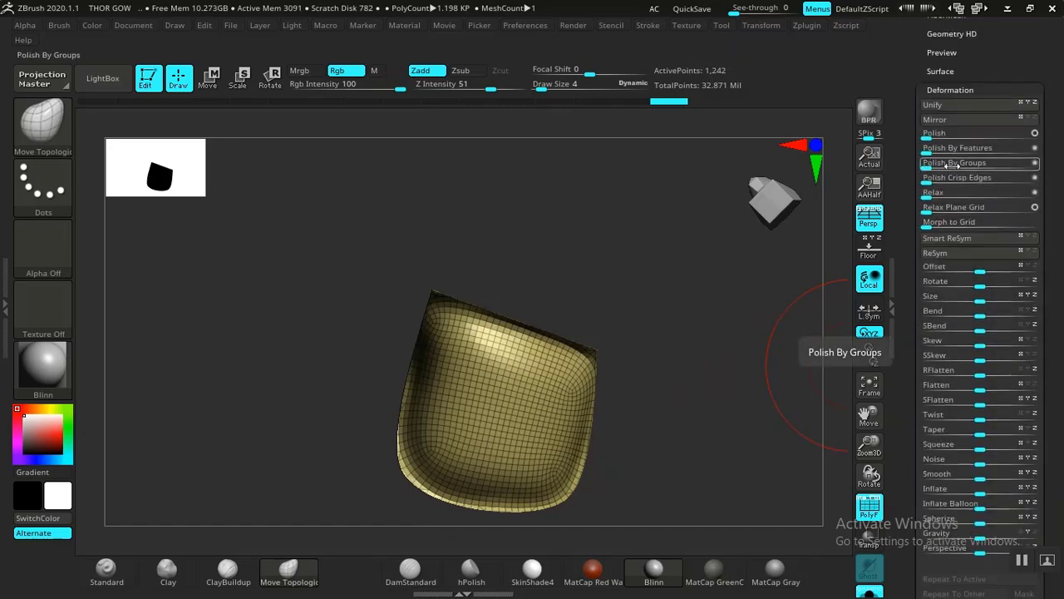
pyautogui.click(1037, 164)
pyautogui.click(929, 168)
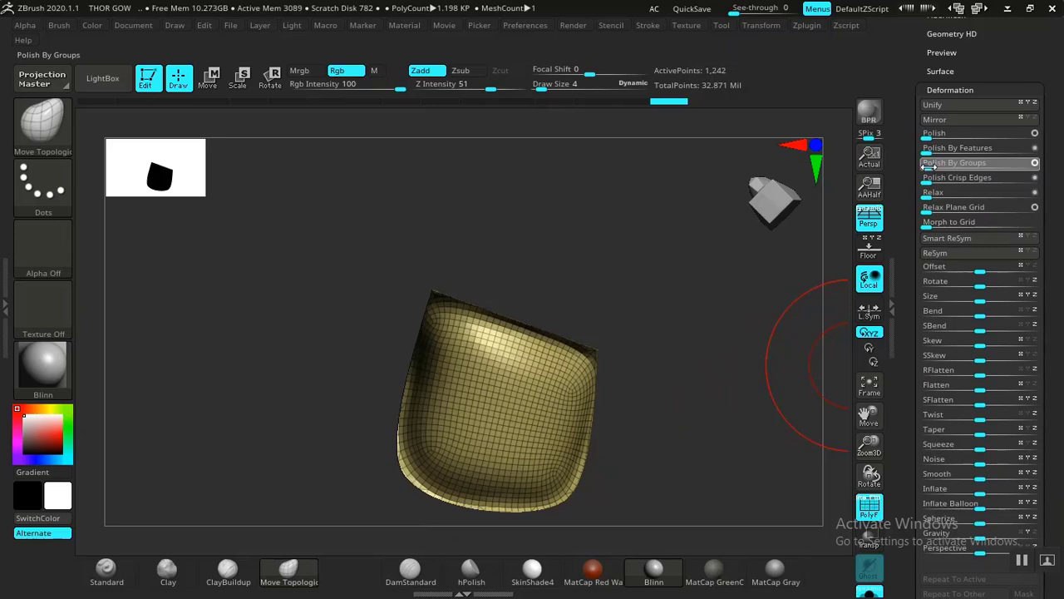
pyautogui.click(927, 167)
pyautogui.click(928, 167)
pyautogui.click(927, 167)
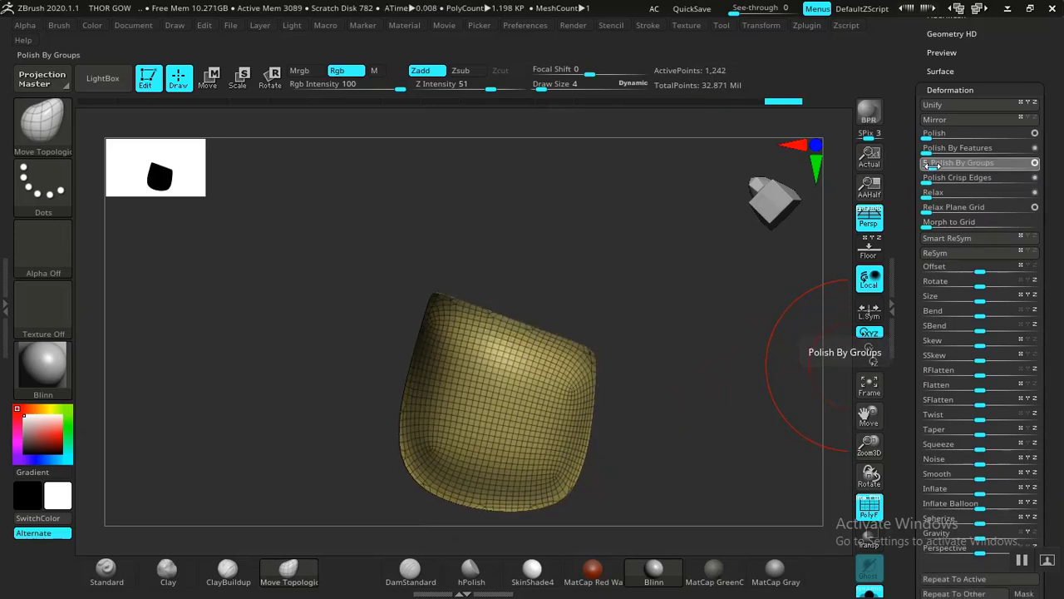
pyautogui.click(928, 168)
pyautogui.moveTo(700, 397)
pyautogui.keyDown('alt'); pyautogui.mouseDown()
pyautogui.moveTo(666, 341)
pyautogui.moveTo(684, 384)
pyautogui.mouseUp(); pyautogui.keyUp('alt')
pyautogui.moveTo(904, 191); pyautogui.dragTo(923, 304)
pyautogui.click(938, 277)
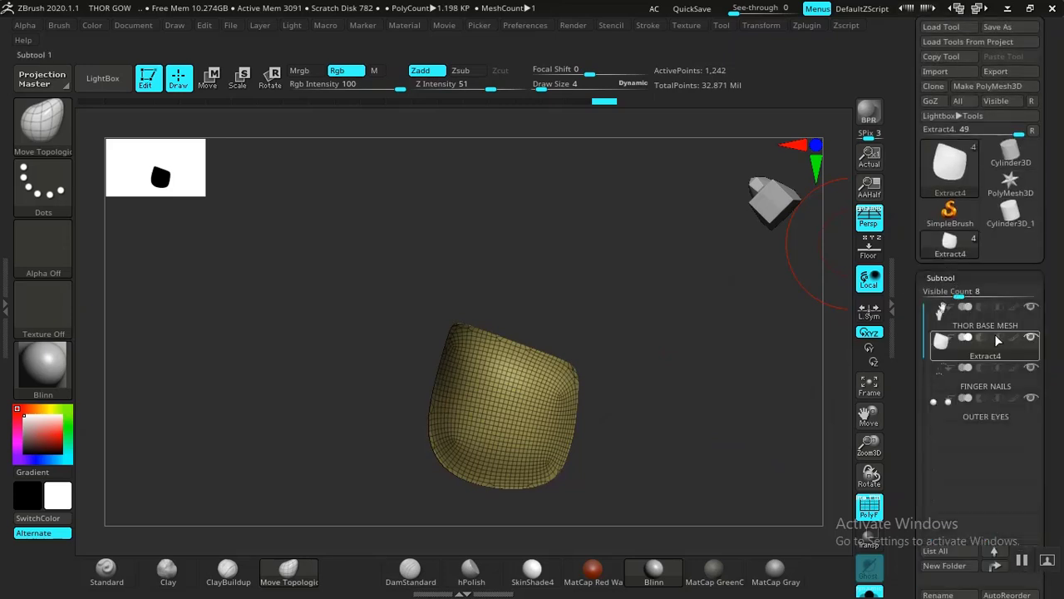
pyautogui.click(941, 278)
pyautogui.keyDown('alt'); pyautogui.moveTo(772, 373); pyautogui.dragTo(736, 428); pyautogui.keyUp('alt')
pyautogui.click(931, 278)
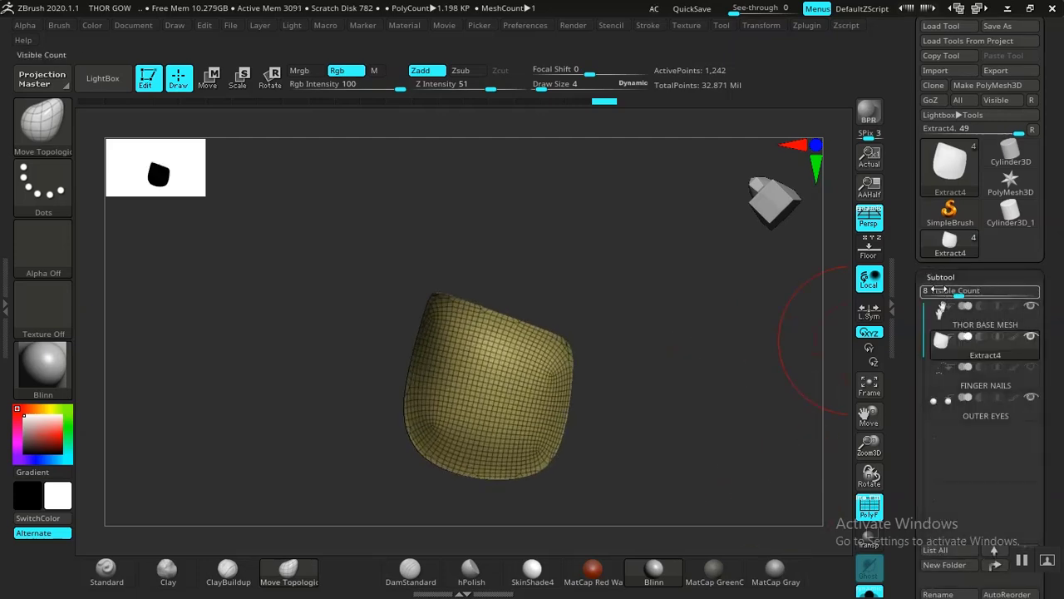
pyautogui.click(941, 278)
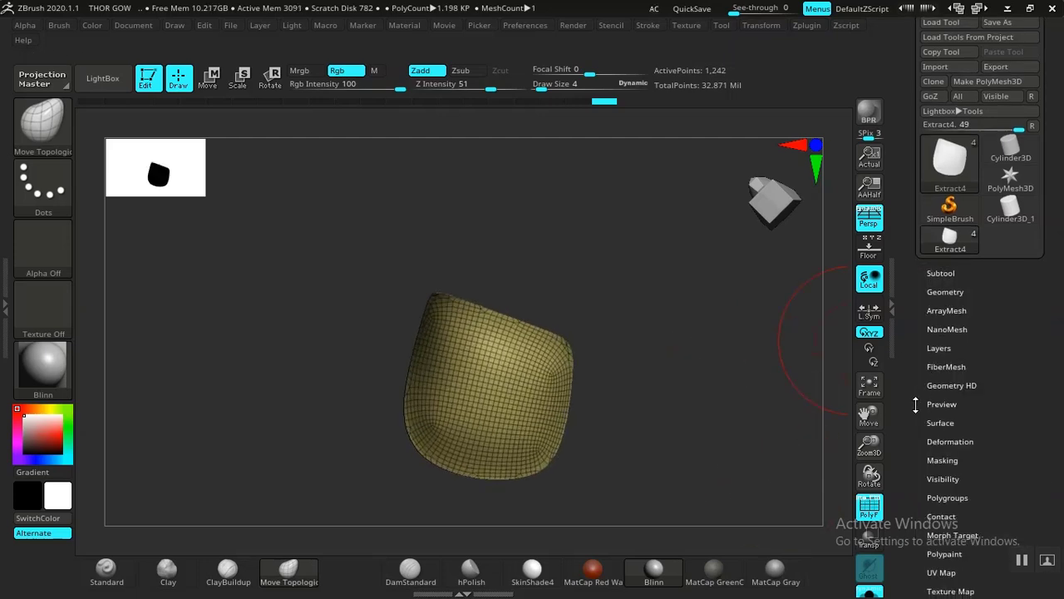
# Remesh the polished nail with ZRemesher using Half, KeepCreases, DetectEdges and AdaptiveSize 20.
pyautogui.click(943, 237)
pyautogui.scroll(-5, 935, 331)
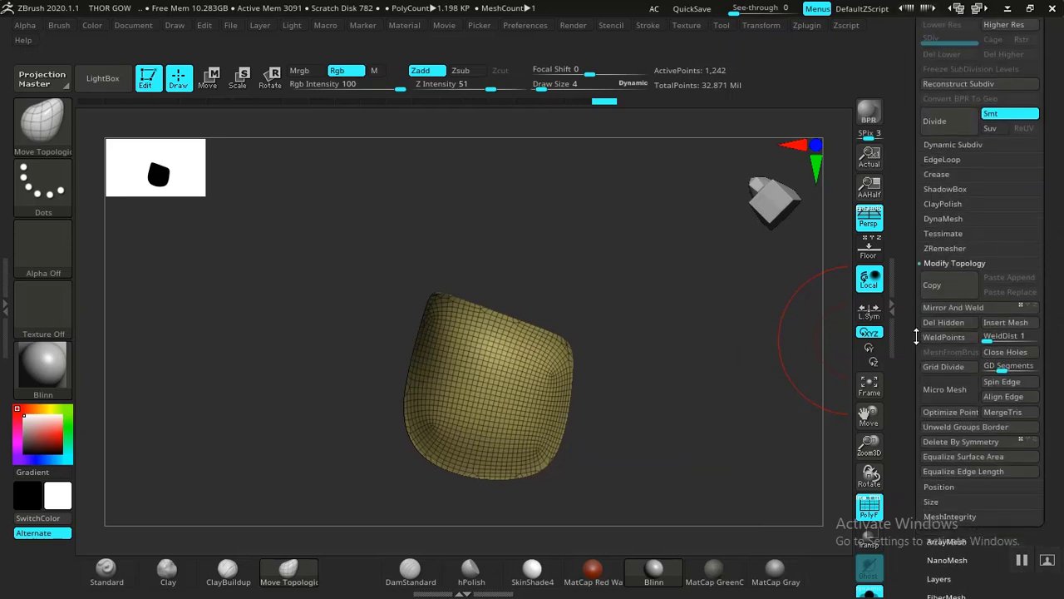
pyautogui.click(944, 249)
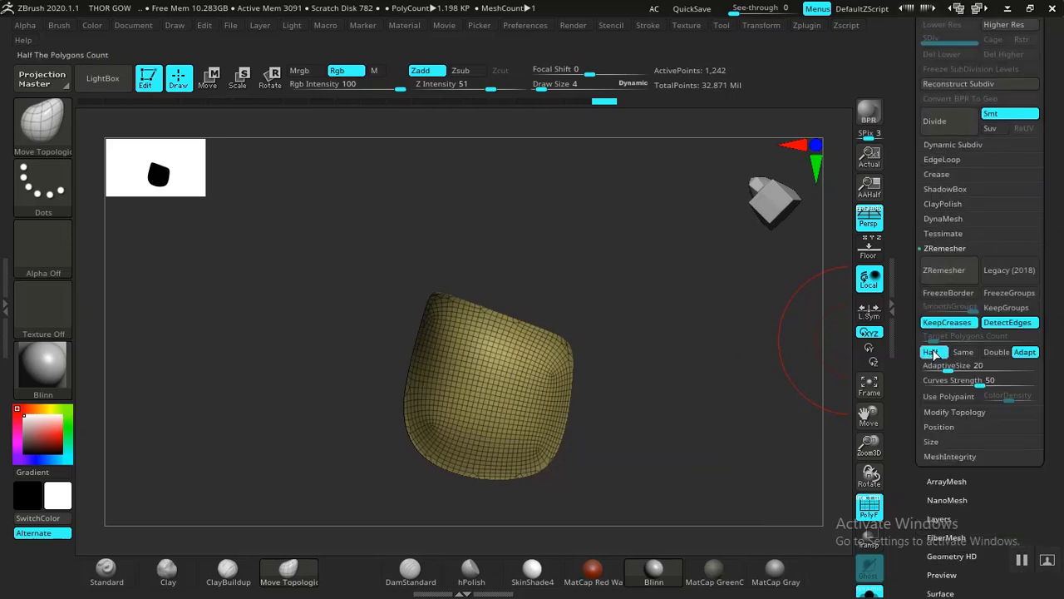
pyautogui.click(945, 271)
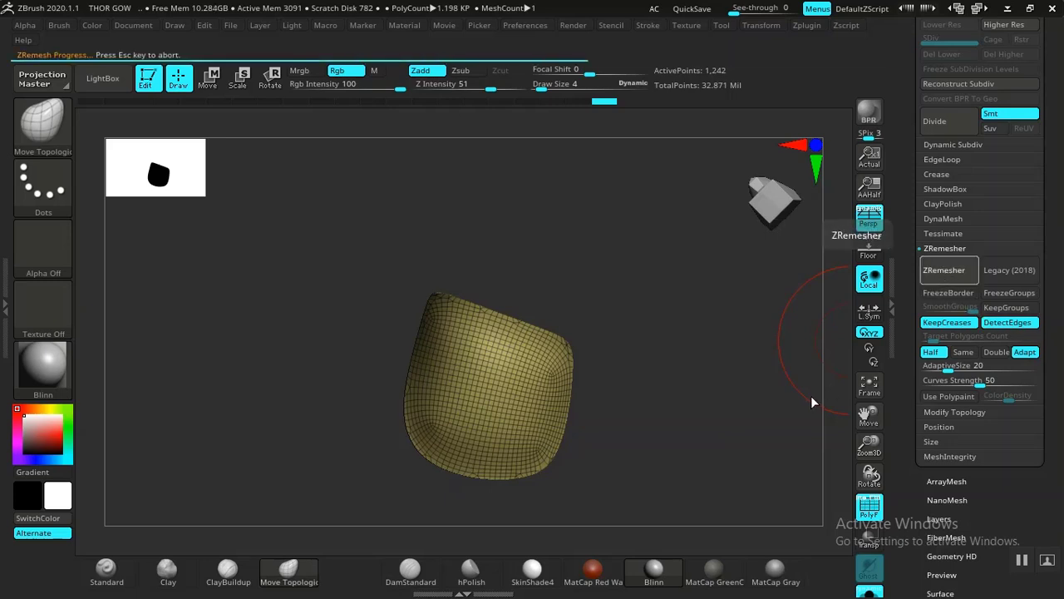
pyautogui.click(945, 272)
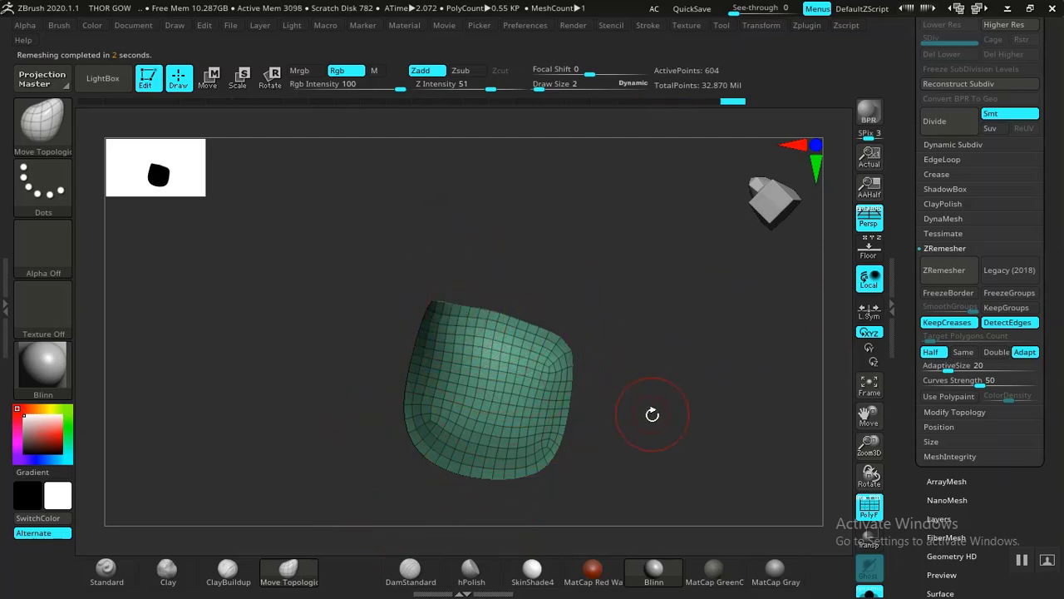
# Round the remeshed nail's outline with Polish By Groups.
pyautogui.moveTo(652, 414); pyautogui.dragTo(671, 354)
pyautogui.scroll(-5, 900, 382)
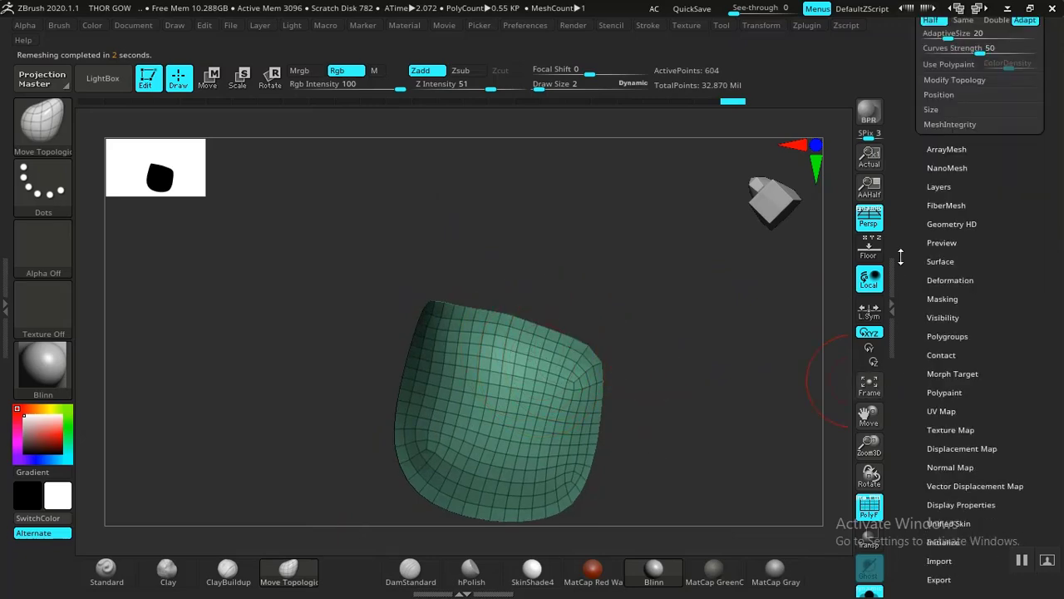
pyautogui.click(952, 281)
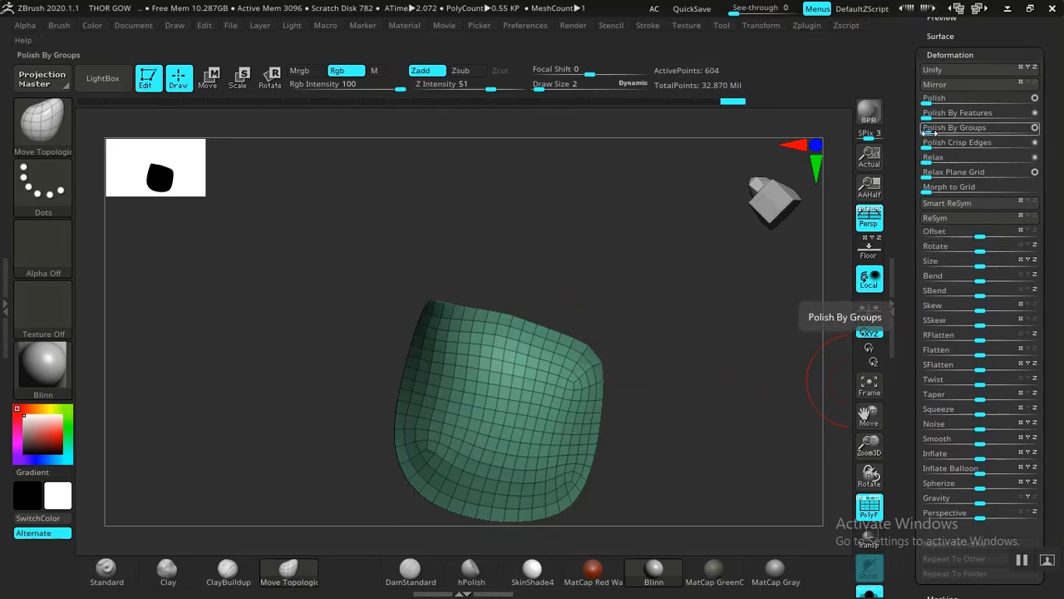
pyautogui.click(927, 129)
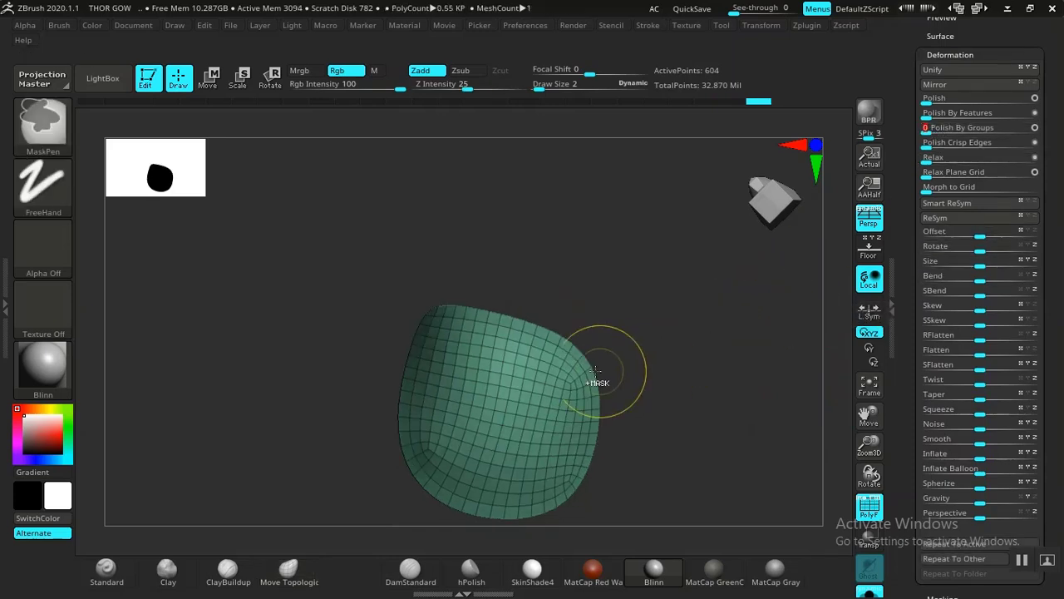
pyautogui.moveTo(583, 350); pyautogui.dragTo(786, 458)
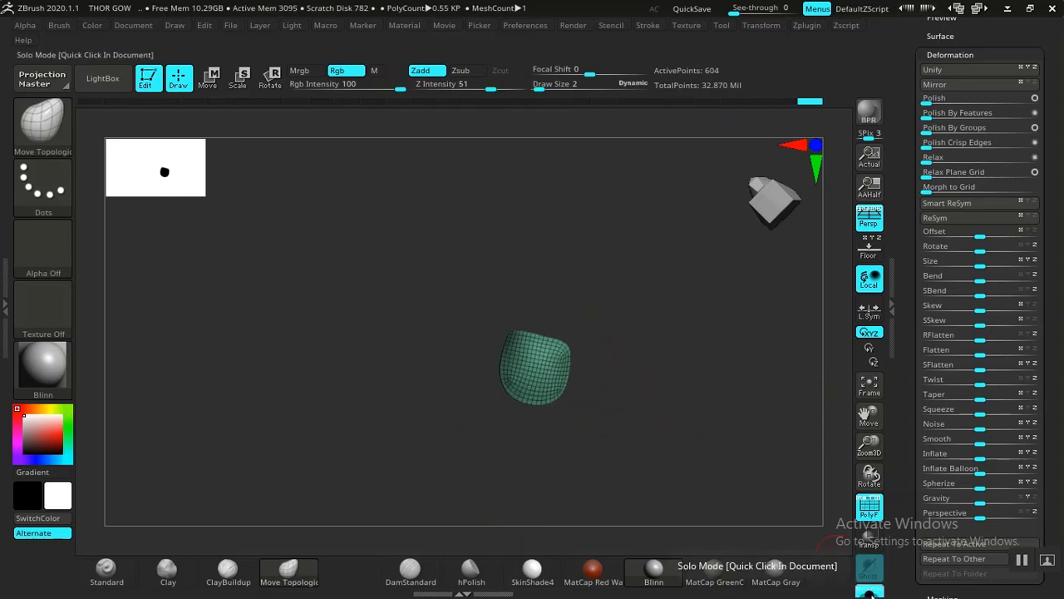
# Turn off Solo mode and pull the nail's right corners and left edge outward into the finger socket with Move Topological.
pyautogui.click(871, 595)
pyautogui.keyDown('alt'); pyautogui.moveTo(716, 380); pyautogui.dragTo(613, 330); pyautogui.keyUp('alt')
pyautogui.moveTo(687, 352); pyautogui.dragTo(658, 427)
pyautogui.moveTo(535, 432); pyautogui.dragTo(547, 442)
pyautogui.moveTo(560, 327); pyautogui.dragTo(567, 329)
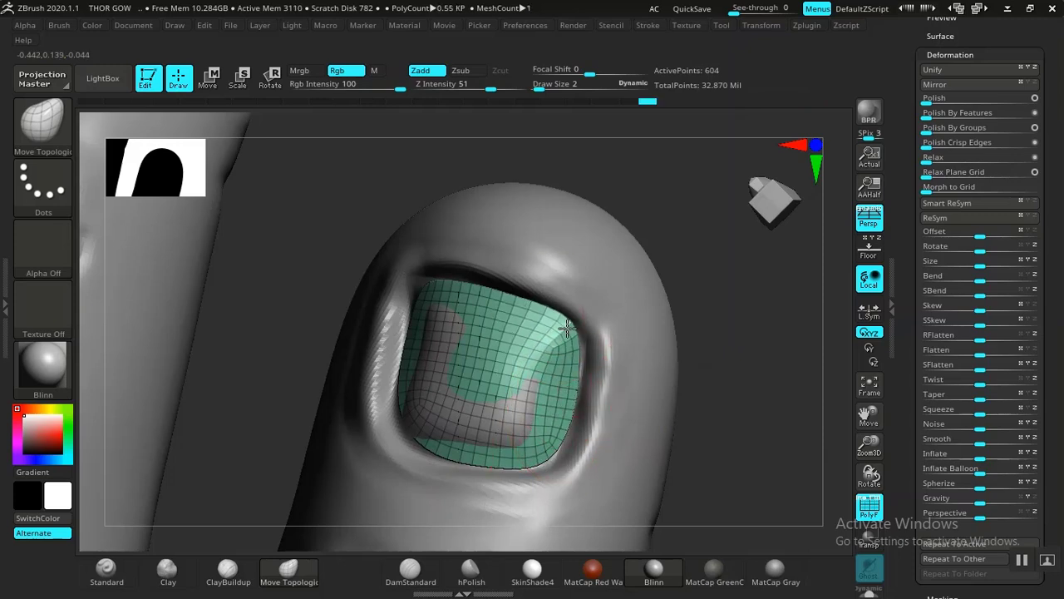
pyautogui.moveTo(401, 382); pyautogui.dragTo(395, 374)
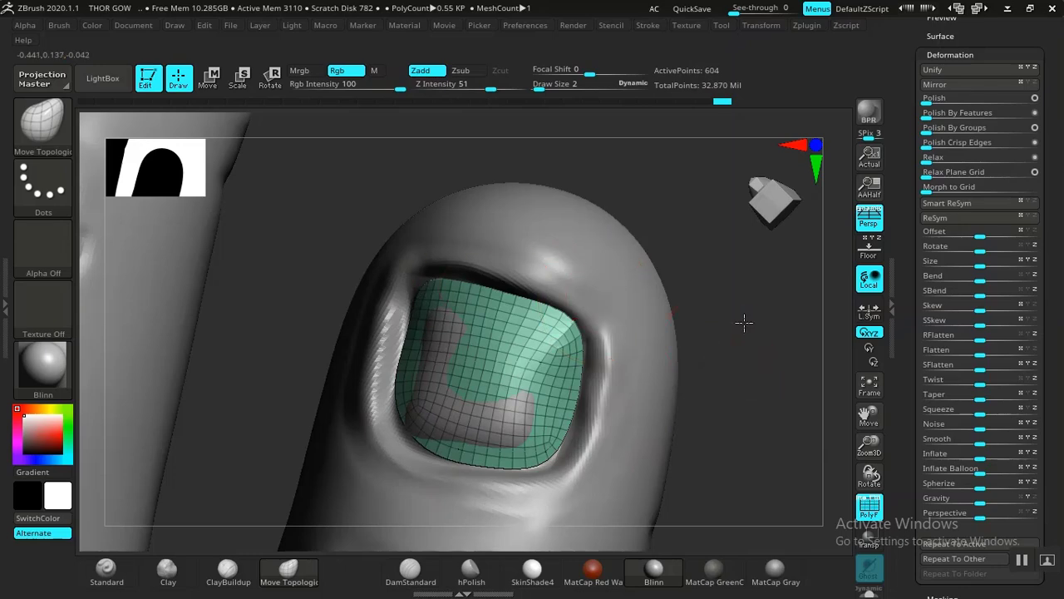
# Adjust the nail's two lower corners and upper-right edge with Move Topological to fit the surrounding skin.
pyautogui.moveTo(744, 323); pyautogui.dragTo(723, 387)
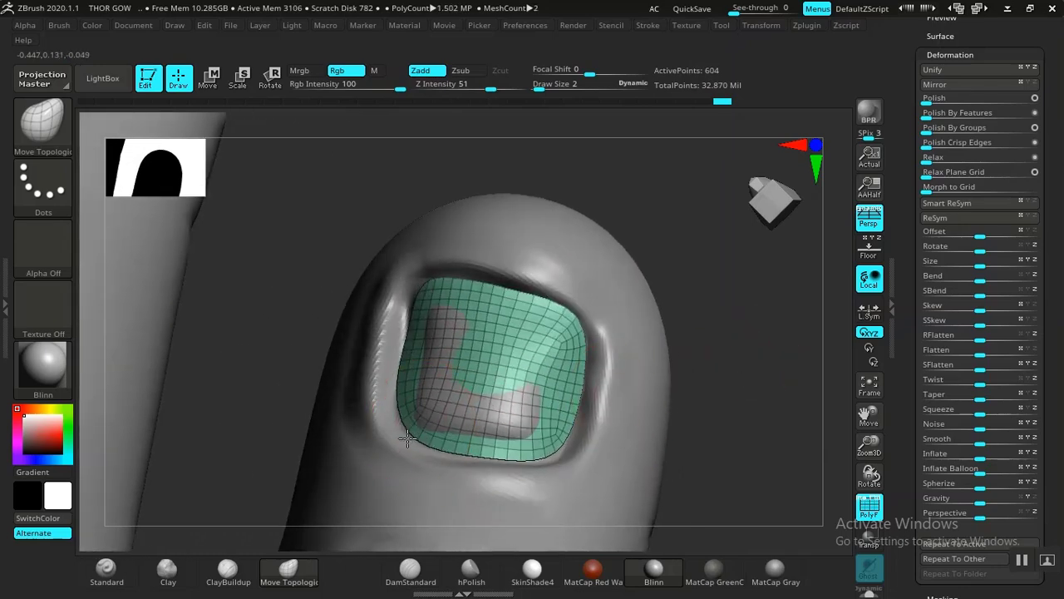
pyautogui.moveTo(404, 433); pyautogui.dragTo(411, 439)
pyautogui.moveTo(553, 442); pyautogui.dragTo(556, 438)
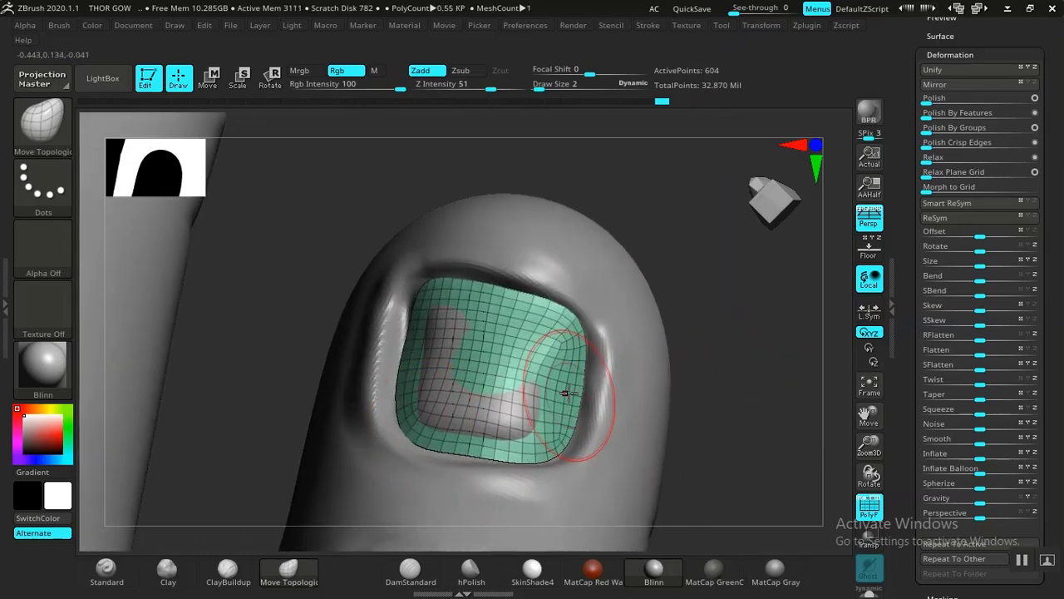
pyautogui.moveTo(562, 346); pyautogui.dragTo(566, 343)
# Hide the polyframe to examine how the nail sits in its socket, and show the polyframe again.
pyautogui.moveTo(709, 343); pyautogui.dragTo(831, 328)
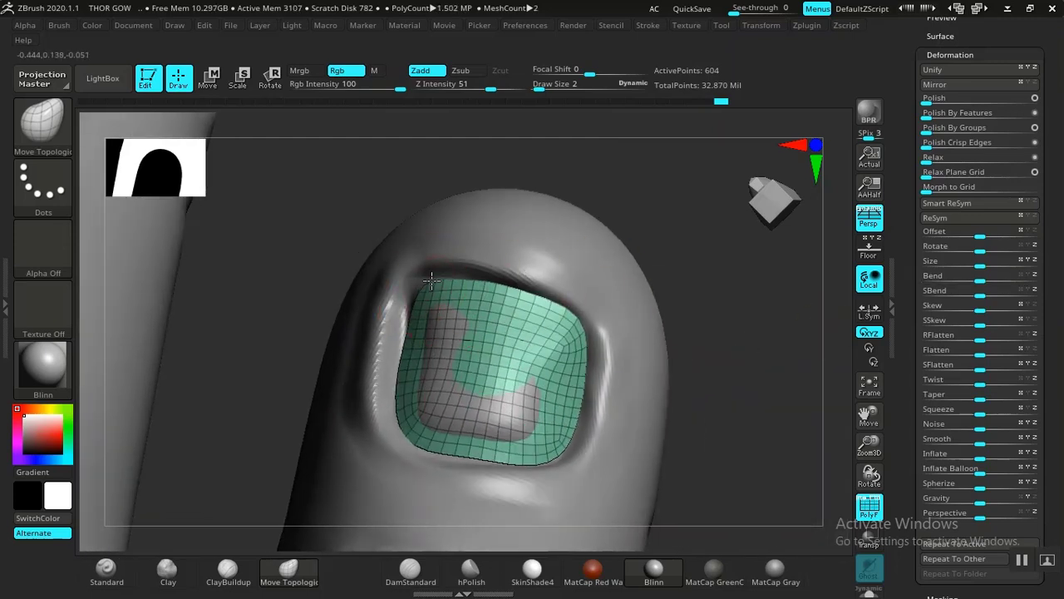
pyautogui.press('shift')
pyautogui.hotkey('shift', 'f')
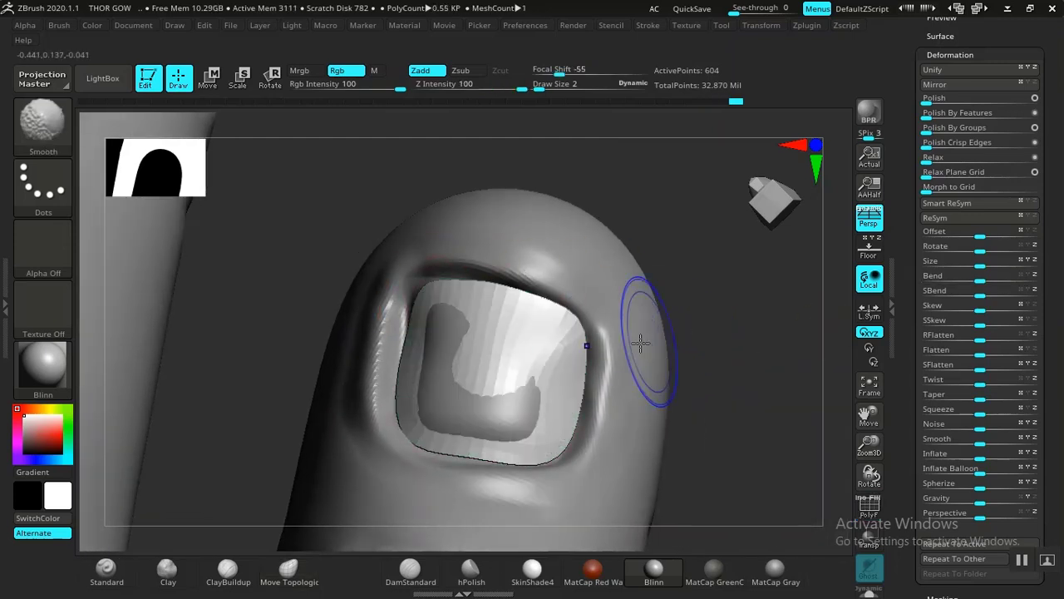
pyautogui.moveTo(715, 376); pyautogui.dragTo(689, 375)
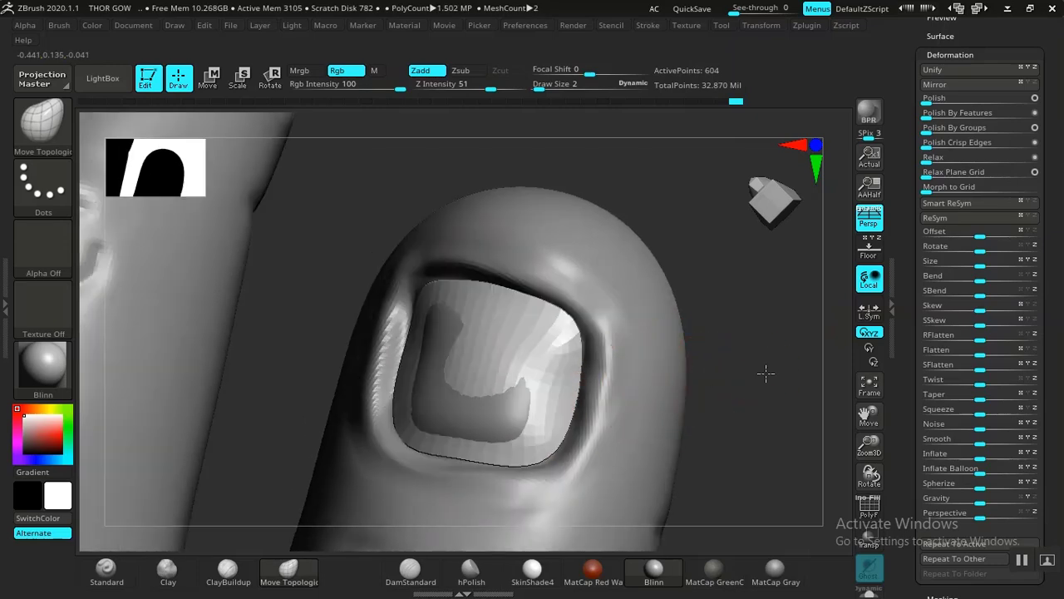
pyautogui.keyDown('shift'); pyautogui.moveTo(766, 374); pyautogui.dragTo(834, 362); pyautogui.keyUp('shift')
pyautogui.hotkey('shift', 'f')
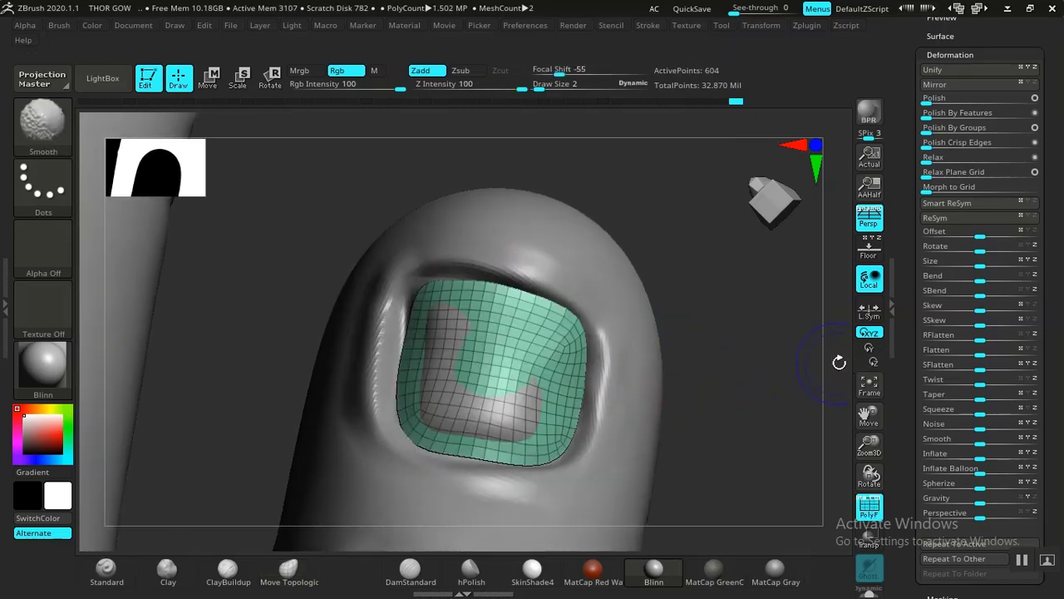
# Remesh the fitted nail again with ZRemesher at Half and pull its upper-left corner outward with Move Topological.
pyautogui.scroll(5, 923, 331)
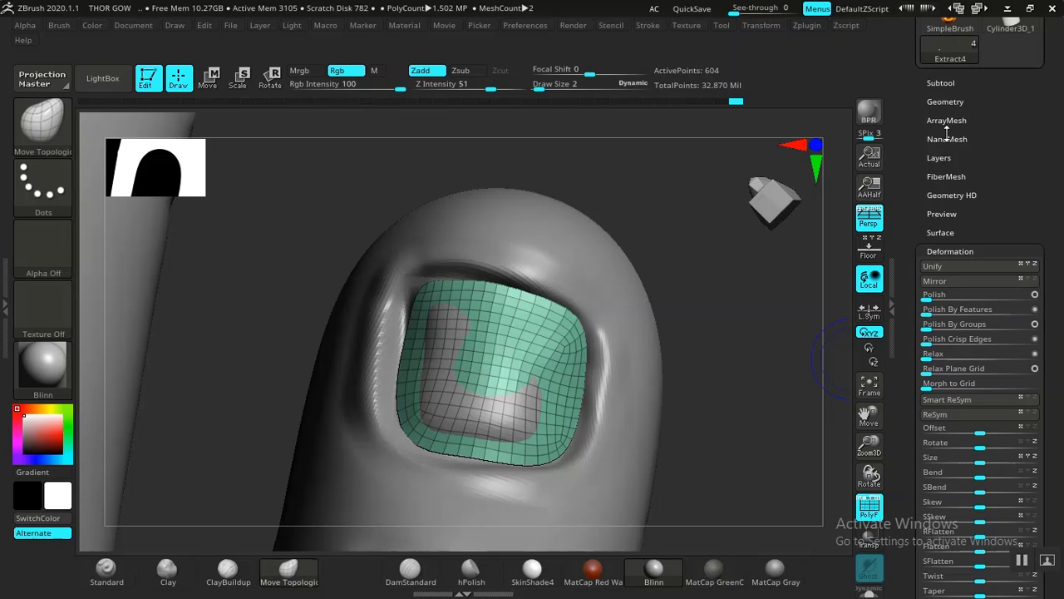
pyautogui.click(951, 101)
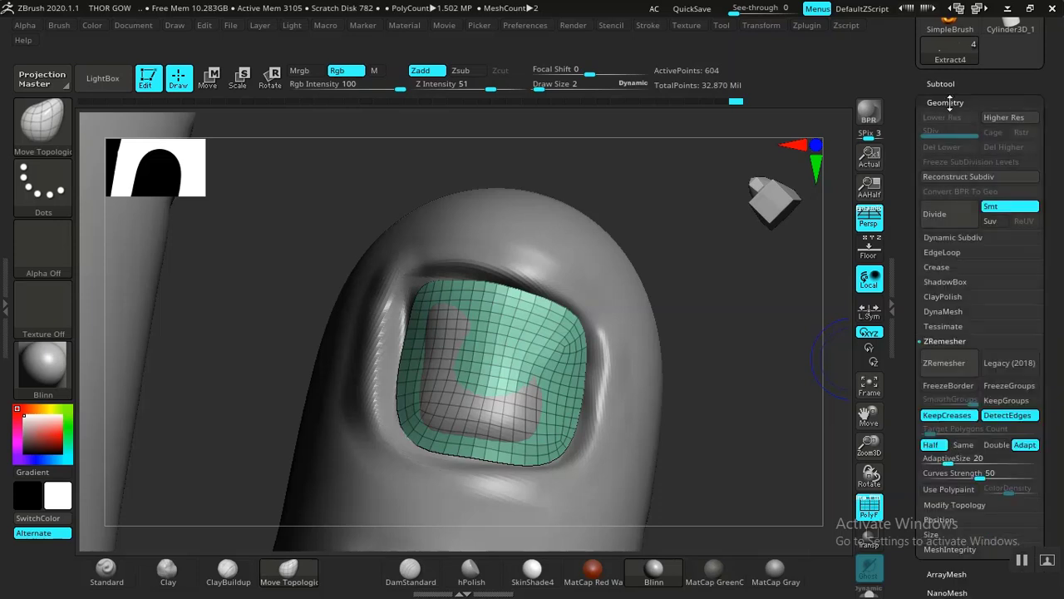
pyautogui.click(939, 363)
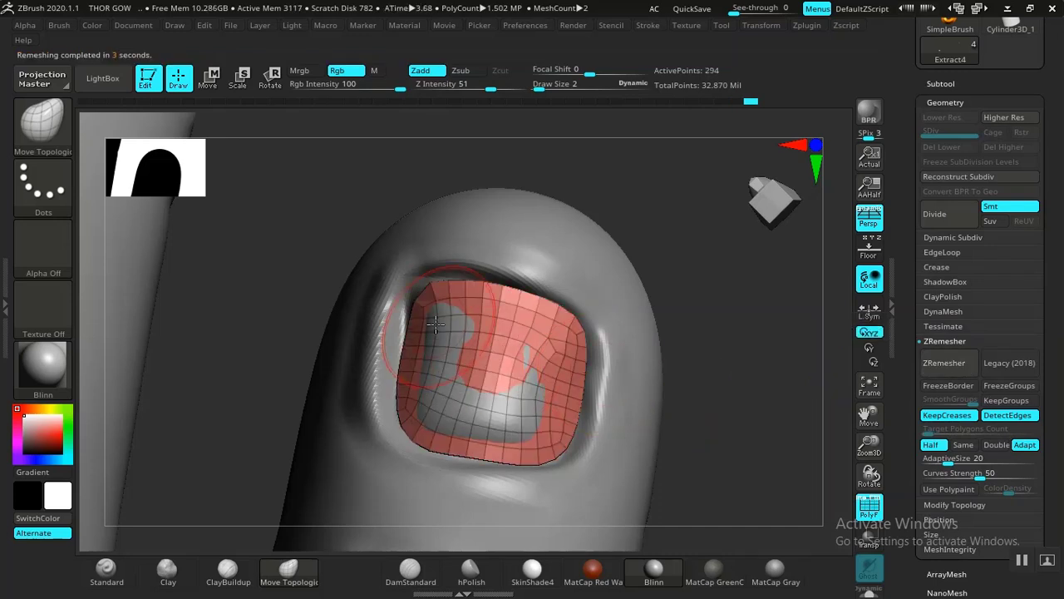
pyautogui.moveTo(427, 294); pyautogui.dragTo(422, 290)
pyautogui.moveTo(697, 377); pyautogui.dragTo(703, 384)
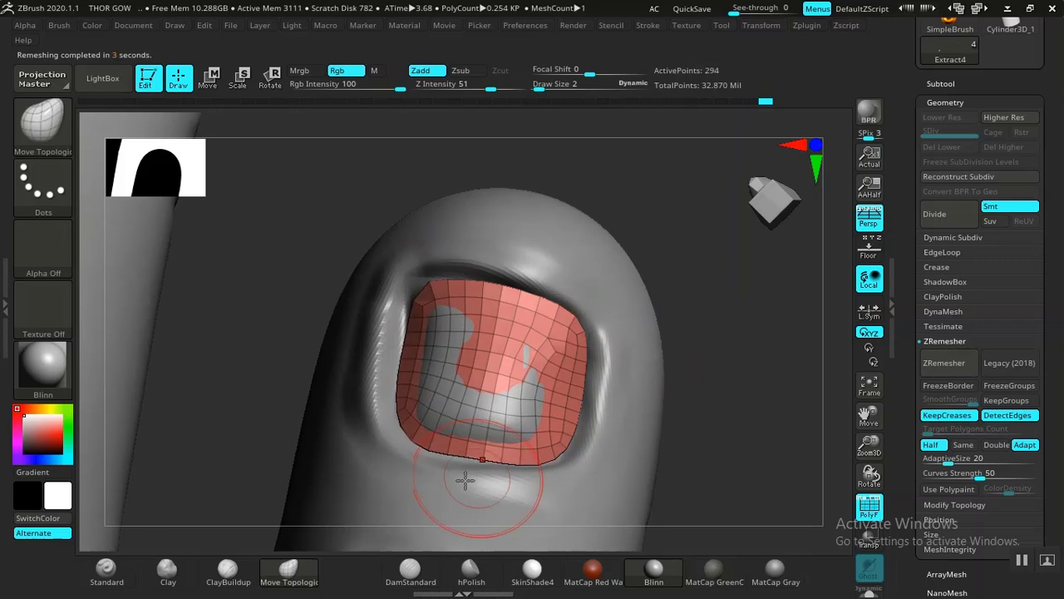
# Extrude all polygons of the little-finger nail with the ZModeler brush to give it thickness.
pyautogui.press('b')
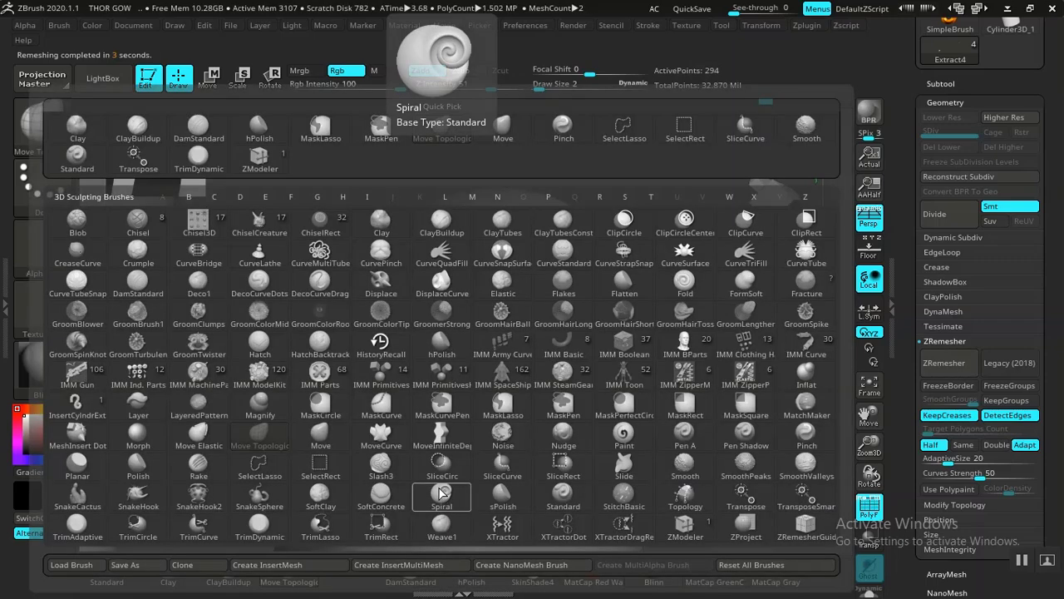
pyautogui.press('z')
pyautogui.press('m')
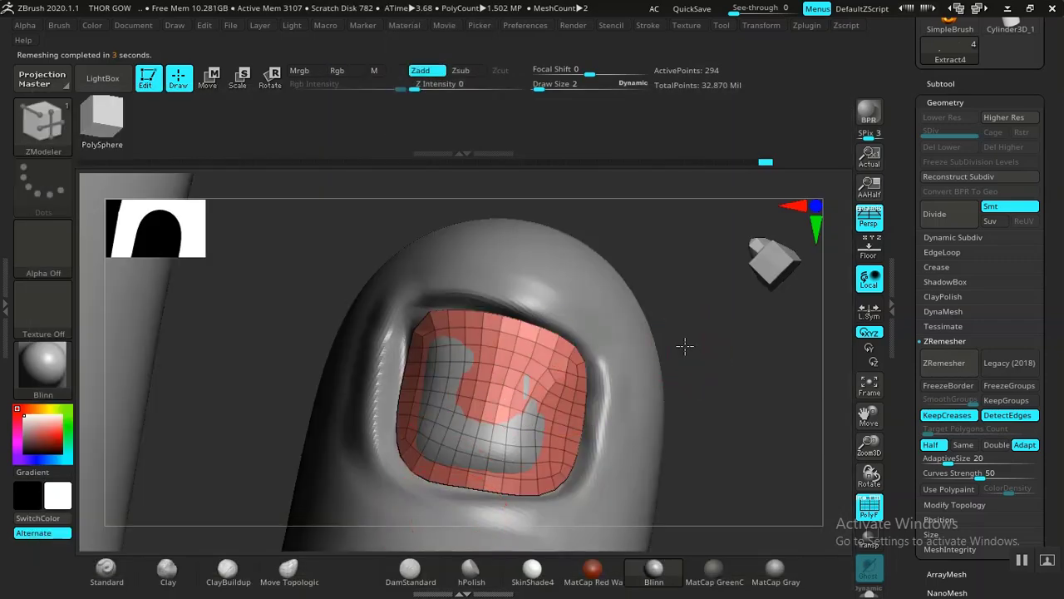
pyautogui.moveTo(685, 346); pyautogui.dragTo(709, 396)
pyautogui.press('space')
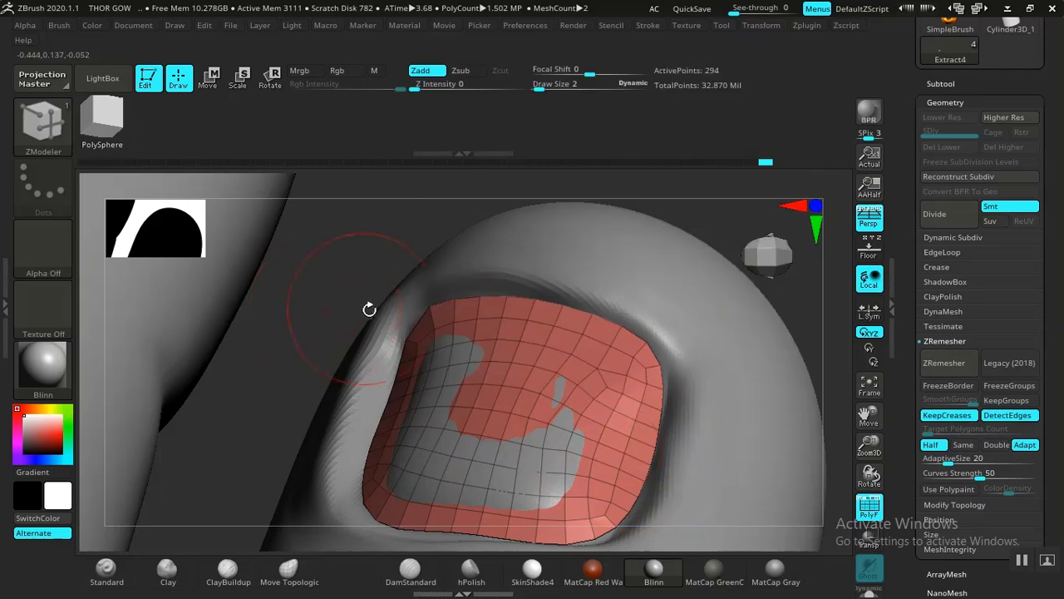
pyautogui.moveTo(361, 286); pyautogui.dragTo(494, 330)
pyautogui.moveTo(543, 373)
pyautogui.mouseDown()
pyautogui.moveTo(539, 351)
pyautogui.moveTo(556, 389)
pyautogui.mouseUp()
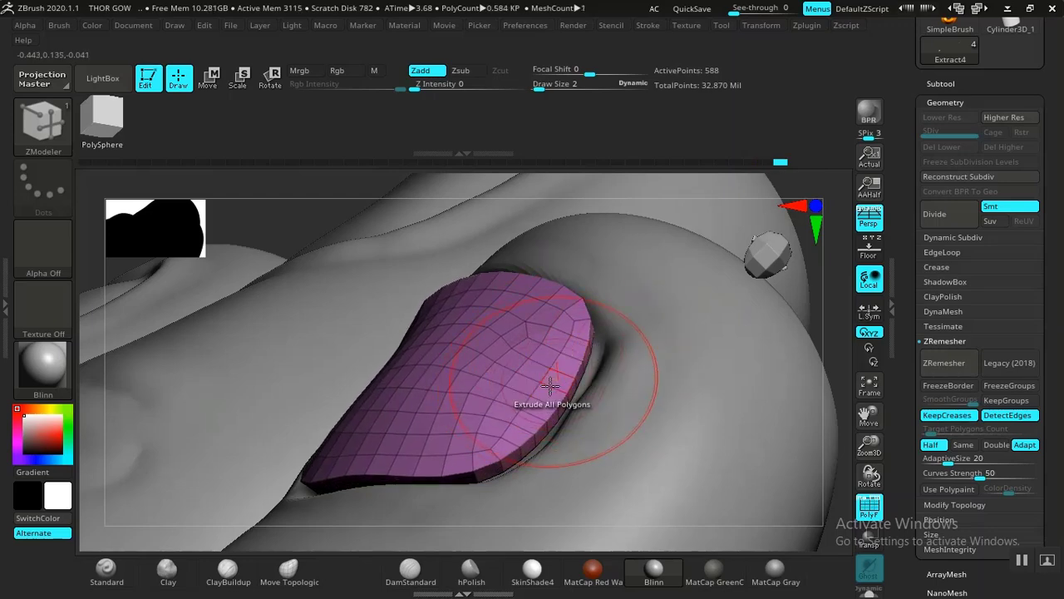
pyautogui.moveTo(827, 324); pyautogui.dragTo(636, 403)
# Select the Move Topological brush, show the nail's polyframe, and open its Crease settings.
pyautogui.hotkey('shift', 'f')
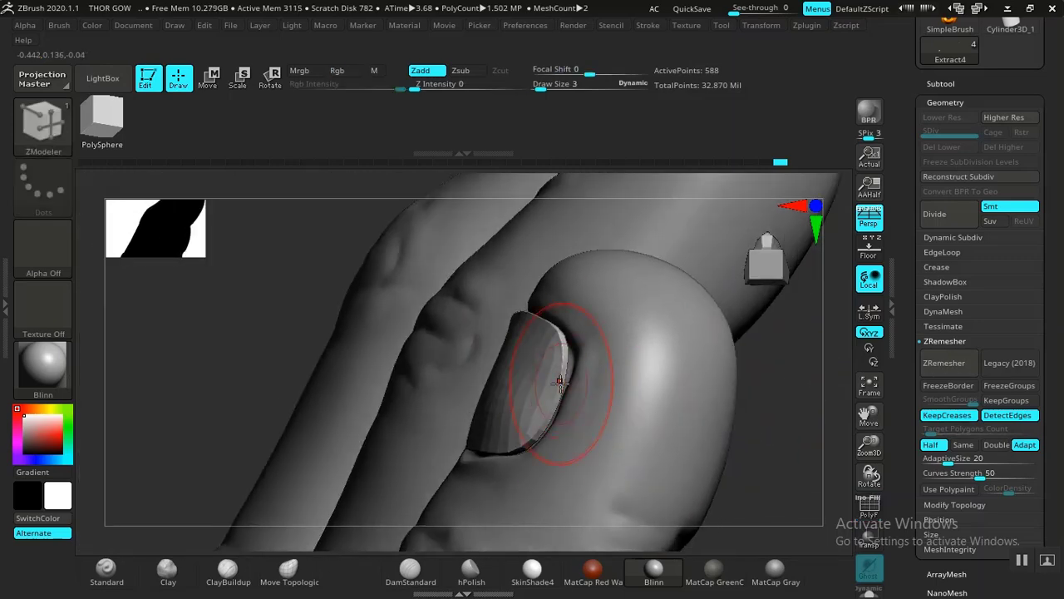
pyautogui.click(312, 576)
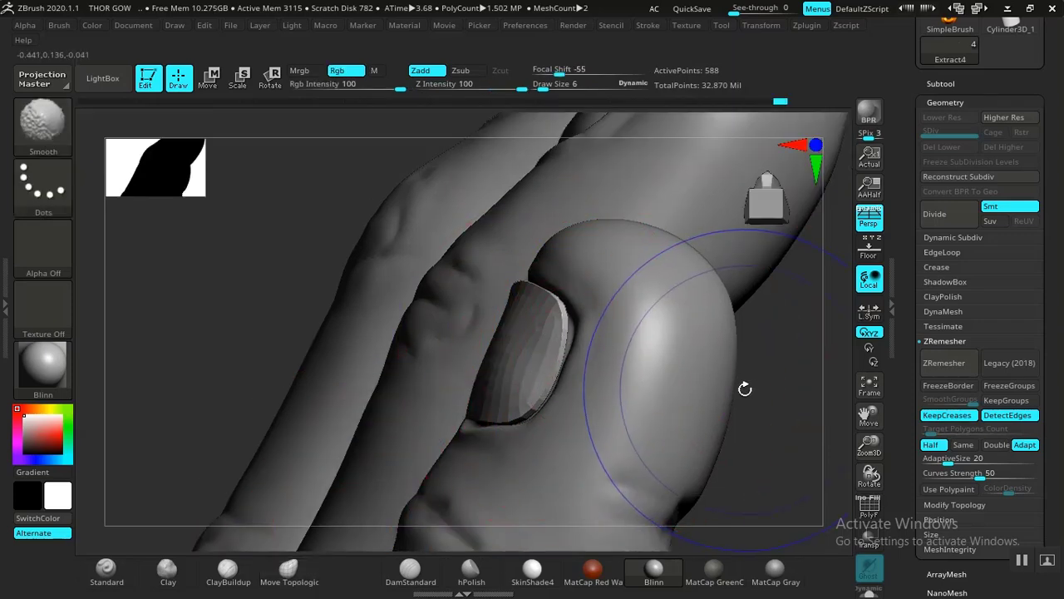
pyautogui.hotkey('shift', 'f')
pyautogui.keyDown('alt'); pyautogui.moveTo(819, 434); pyautogui.dragTo(787, 419); pyautogui.keyUp('alt')
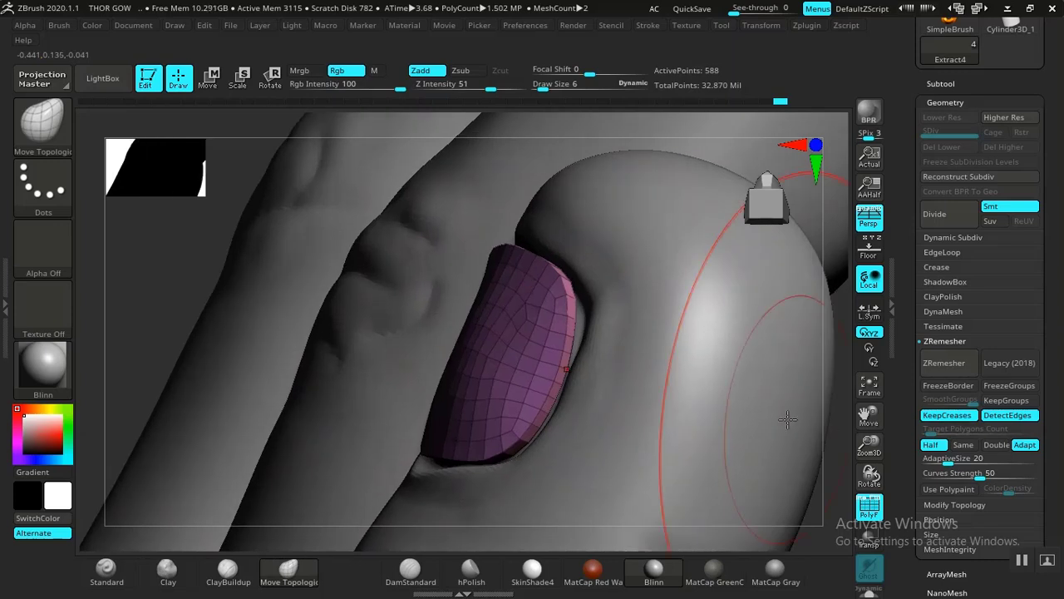
pyautogui.click(938, 251)
pyautogui.scroll(-3, 923, 404)
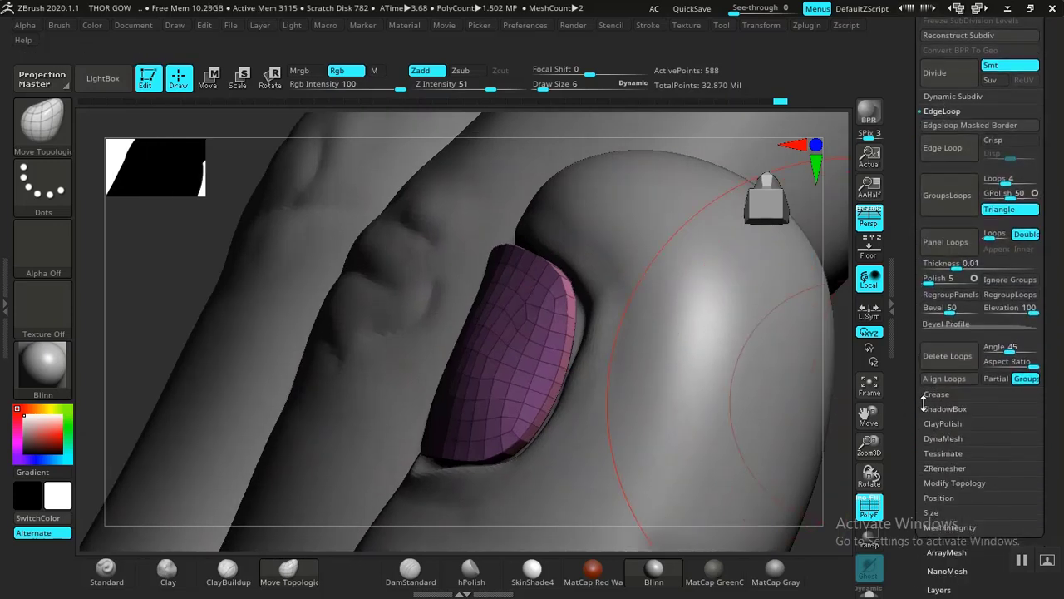
pyautogui.click(938, 395)
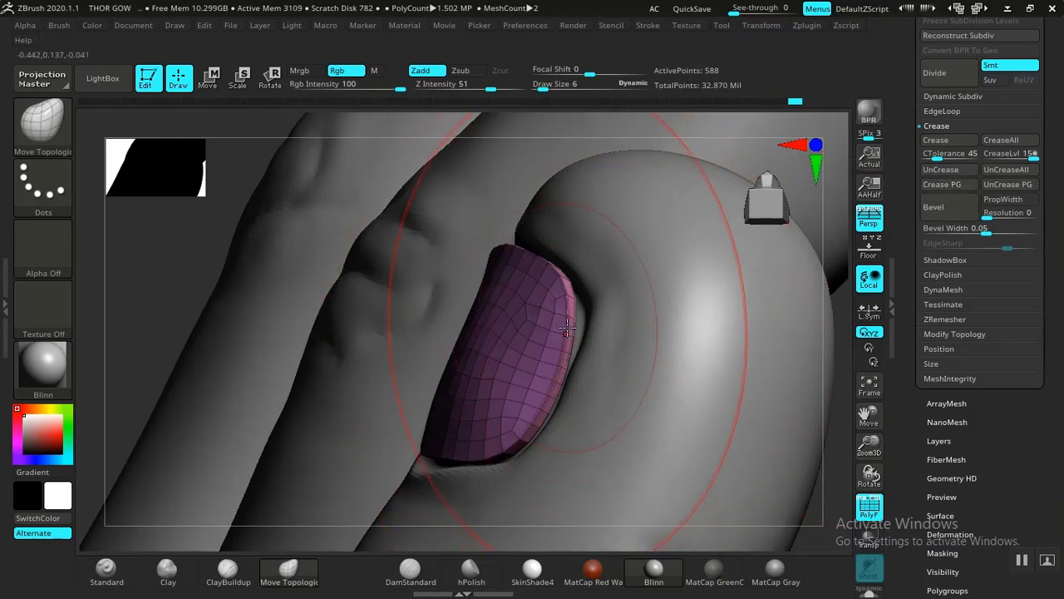
# Hide the polyframe and pull the thickened nail's right and lower edges into the finger socket with Move Topological.
pyautogui.hotkey('shift', 'f')
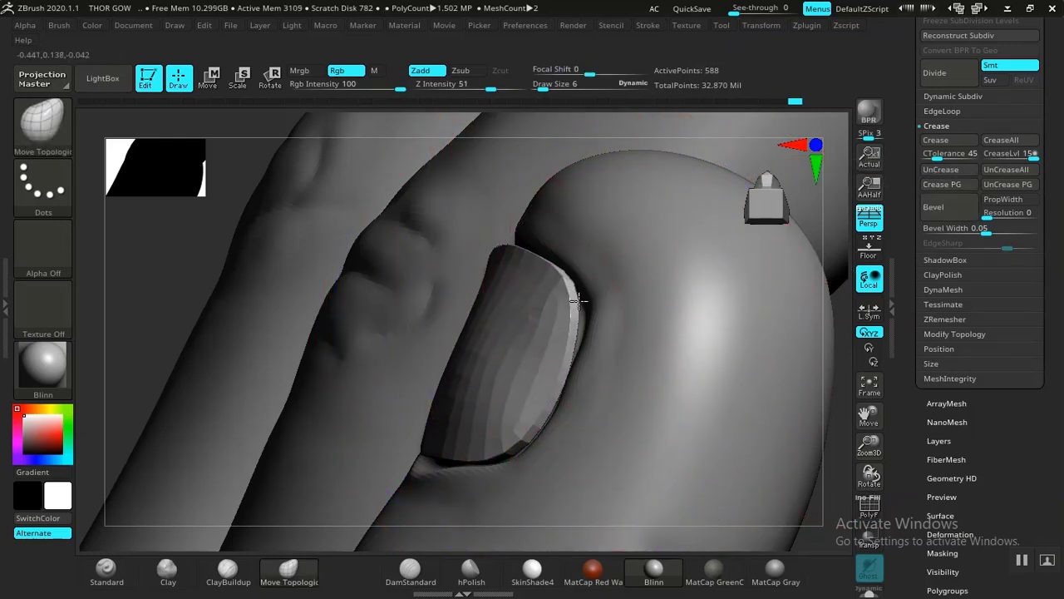
pyautogui.moveTo(583, 309); pyautogui.dragTo(585, 317)
pyautogui.moveTo(524, 432); pyautogui.dragTo(530, 439)
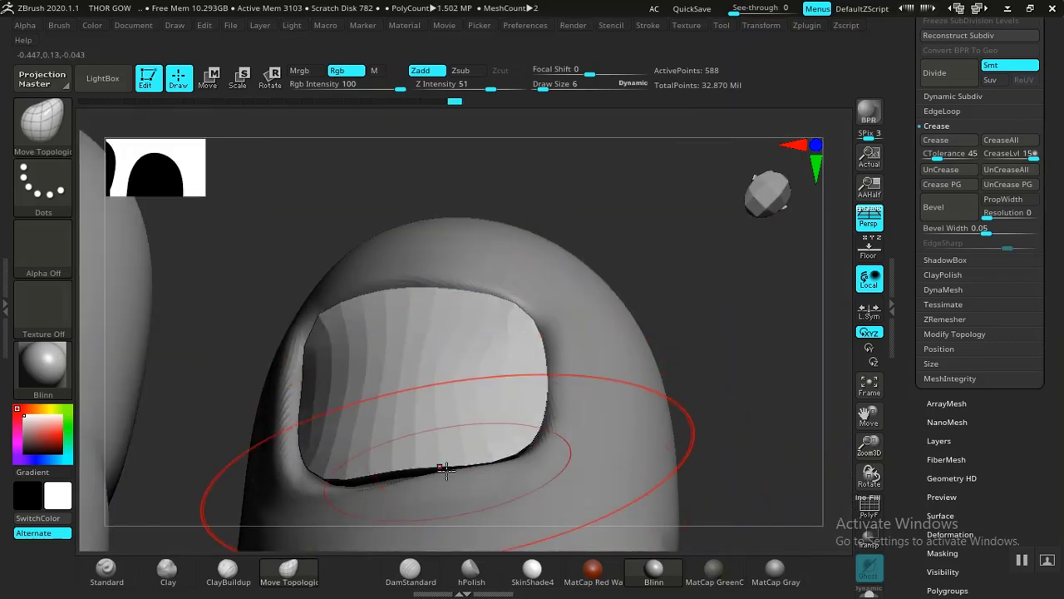
pyautogui.moveTo(736, 375); pyautogui.dragTo(781, 344)
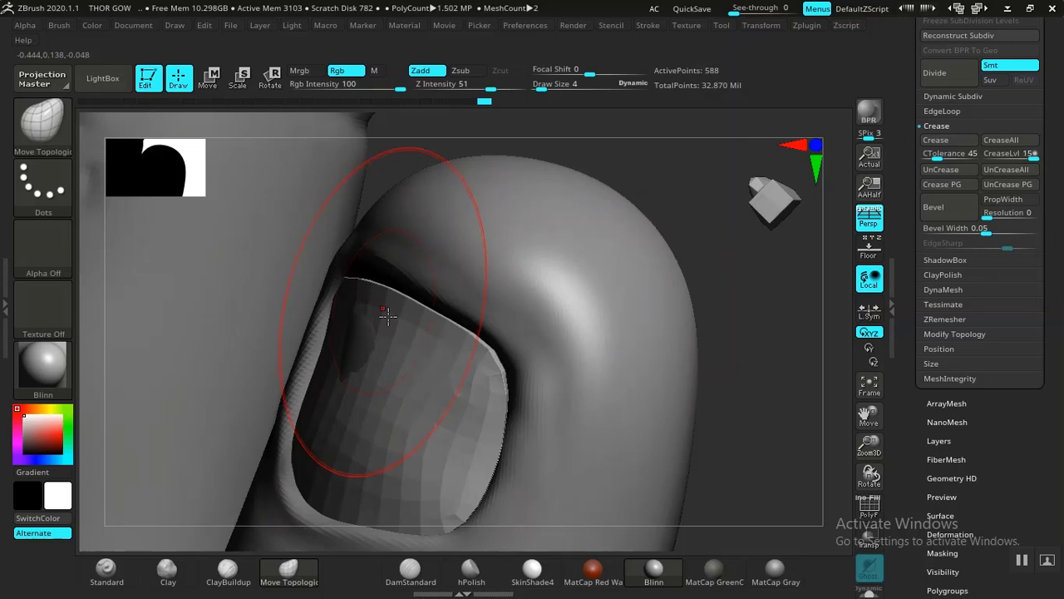
pyautogui.moveTo(789, 338); pyautogui.dragTo(767, 300)
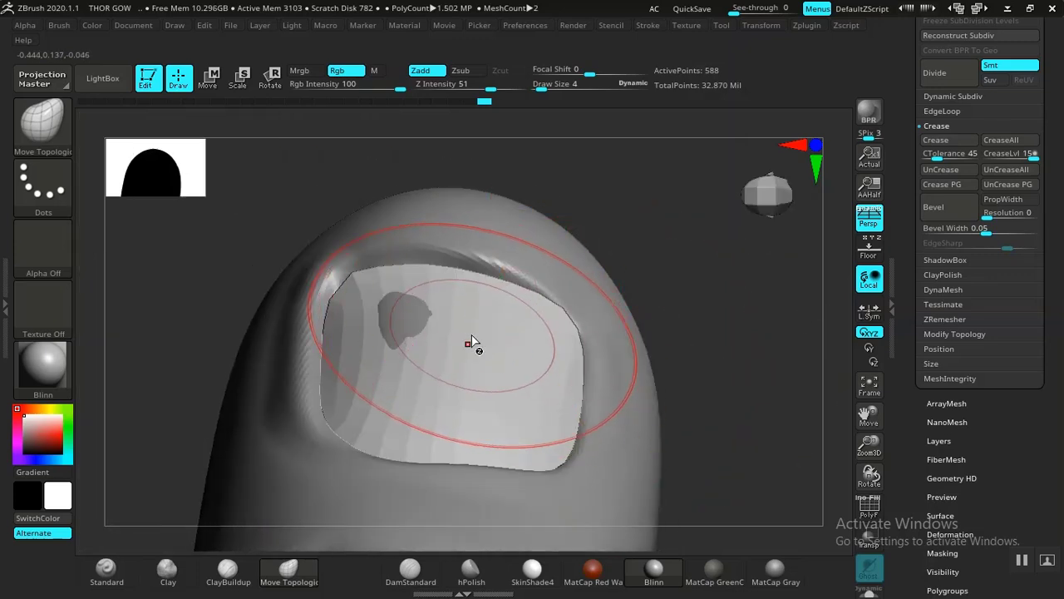
# Reduce the draw size to 2 and adjust the nail's upper-left area with Move Topological to cover the skin poking through.
pyautogui.press('[')
pyautogui.moveTo(638, 223); pyautogui.dragTo(698, 237)
pyautogui.moveTo(435, 316); pyautogui.dragTo(440, 310)
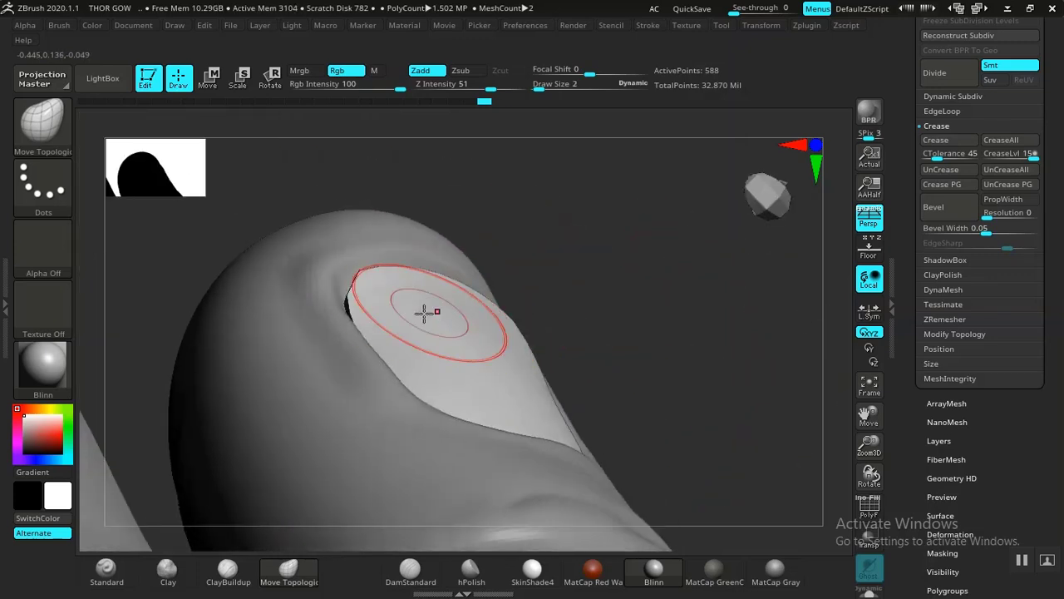
pyautogui.moveTo(360, 297)
pyautogui.mouseDown()
pyautogui.moveTo(341, 296)
pyautogui.moveTo(352, 282)
pyautogui.moveTo(404, 288)
pyautogui.mouseUp()
pyautogui.moveTo(687, 312)
pyautogui.mouseDown()
pyautogui.moveTo(626, 314)
pyautogui.moveTo(491, 446)
pyautogui.mouseUp()
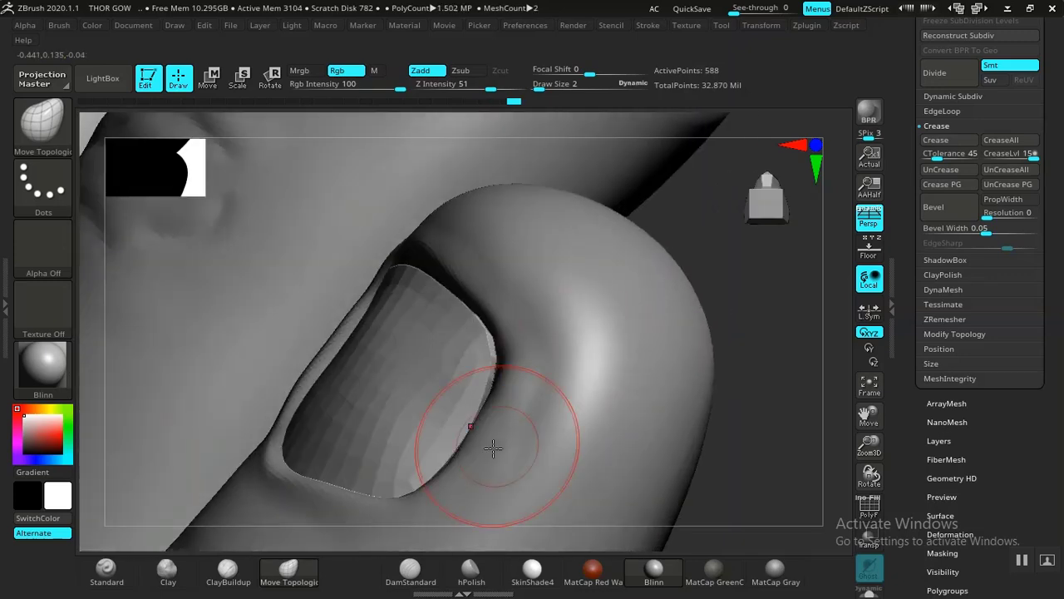
# Adjust the nail's right edge and upper-left corner with Move Topological to follow the surrounding skin.
pyautogui.moveTo(506, 371); pyautogui.dragTo(496, 363)
pyautogui.moveTo(769, 460)
pyautogui.mouseDown()
pyautogui.moveTo(796, 457)
pyautogui.moveTo(774, 449)
pyautogui.mouseUp()
pyautogui.moveTo(682, 452); pyautogui.dragTo(509, 366)
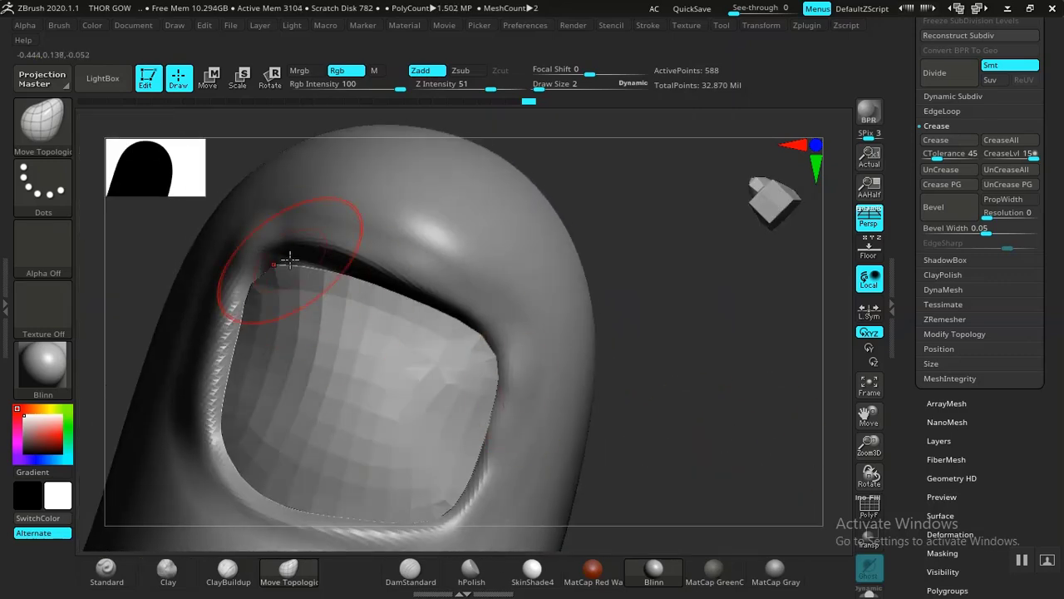
pyautogui.moveTo(297, 260); pyautogui.dragTo(304, 255)
pyautogui.moveTo(708, 382); pyautogui.dragTo(587, 390)
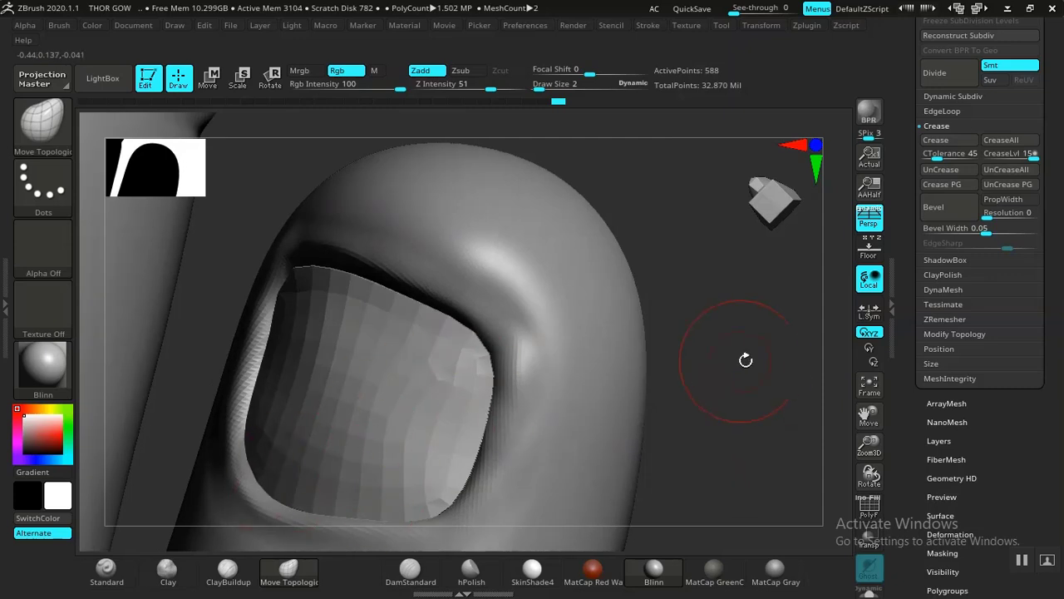
# Divide the fitted nail twice to subdivision level 3.
pyautogui.scroll(5, 900, 331)
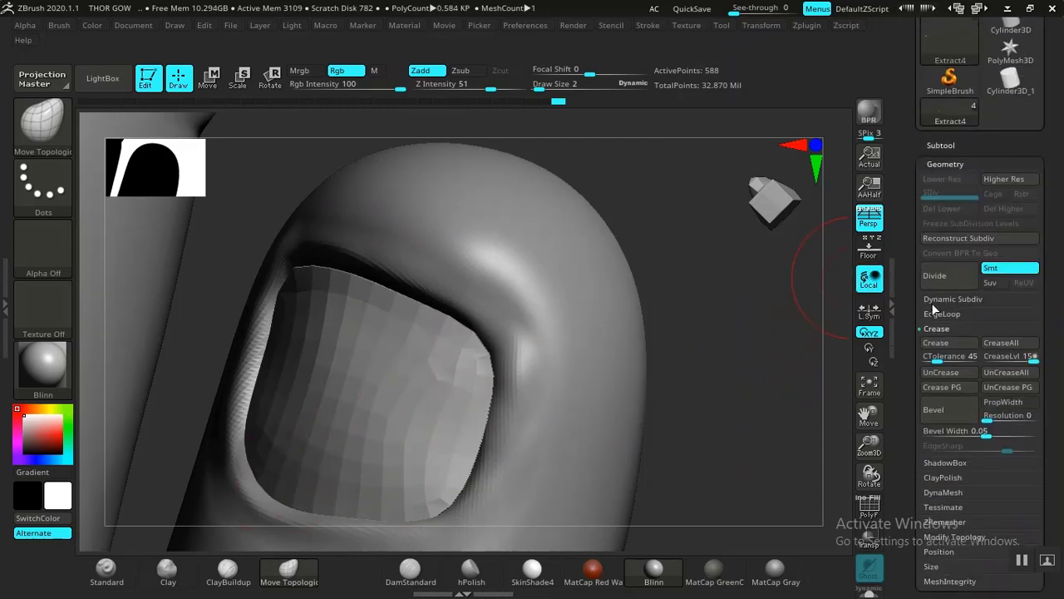
pyautogui.click(940, 283)
pyautogui.click(940, 283)
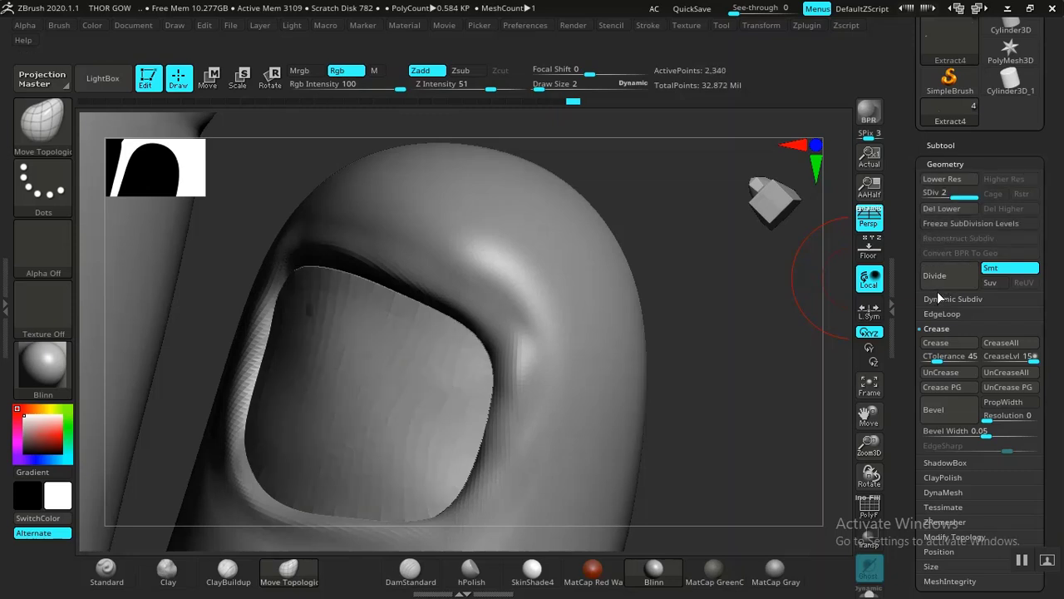
pyautogui.moveTo(724, 411); pyautogui.dragTo(745, 363)
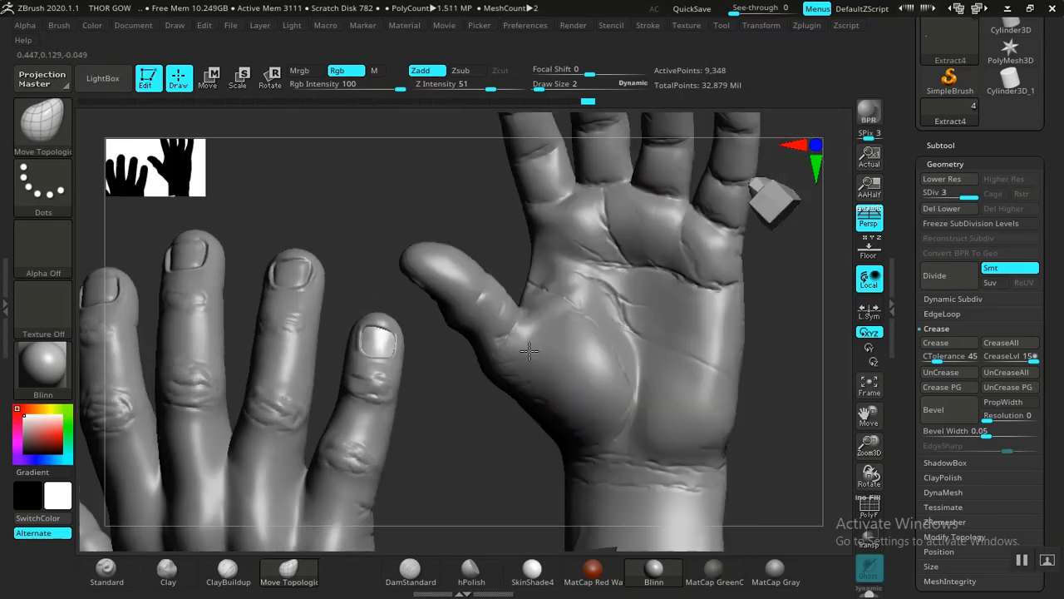
# Activate the THOR BASE MESH subtool, reselect the Extract4 nail, and touch up its edges with Move Topological.
pyautogui.keyDown('alt'); pyautogui.click(529, 351); pyautogui.keyUp('alt')
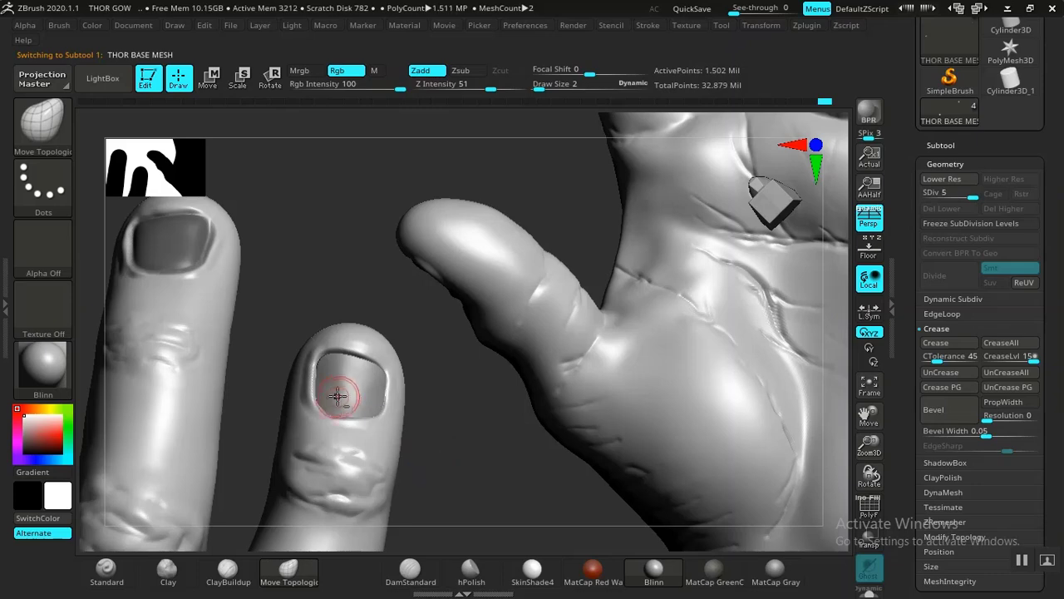
pyautogui.keyDown('alt'); pyautogui.click(362, 405); pyautogui.keyUp('alt')
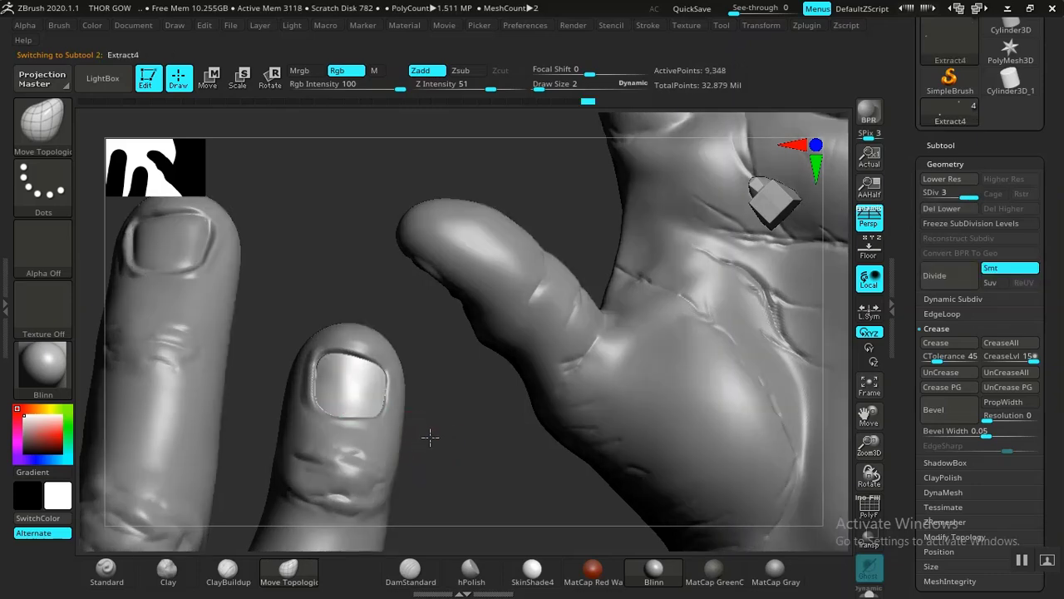
pyautogui.moveTo(430, 437); pyautogui.dragTo(244, 255)
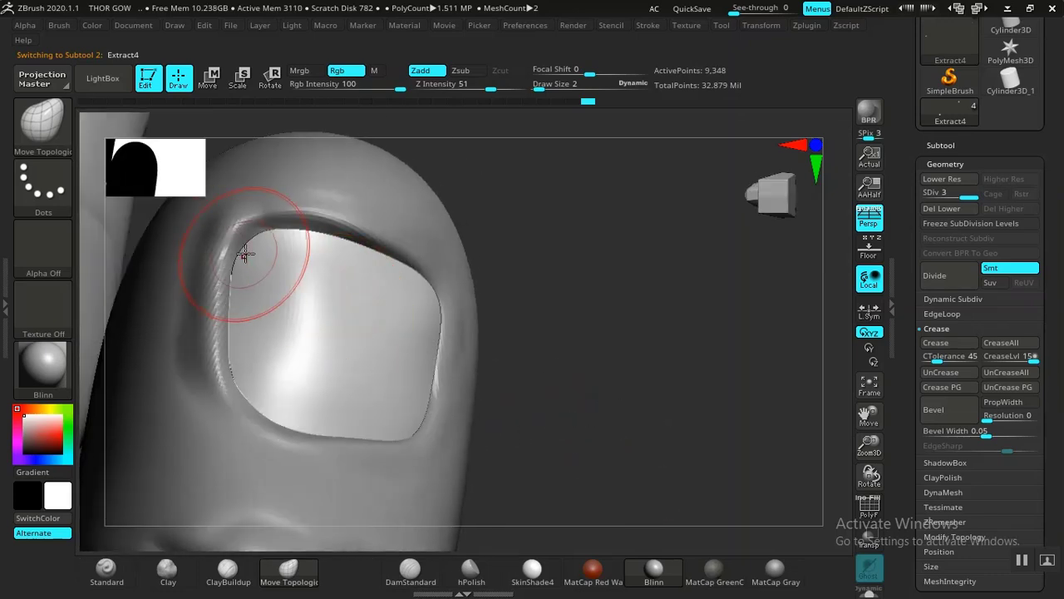
pyautogui.moveTo(560, 375)
pyautogui.mouseDown()
pyautogui.moveTo(558, 257)
pyautogui.moveTo(487, 279)
pyautogui.mouseUp()
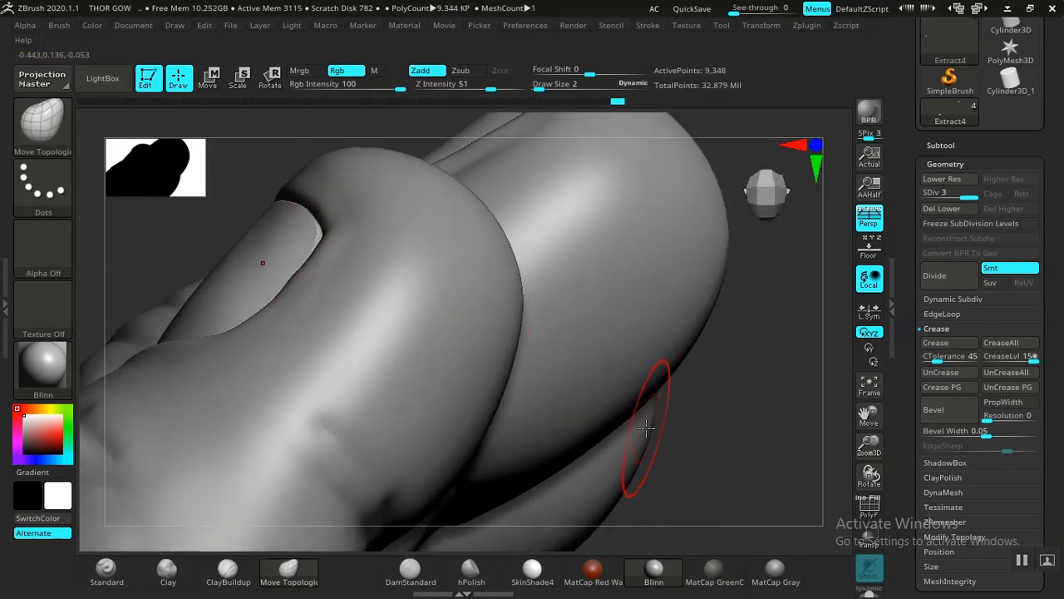
pyautogui.moveTo(665, 420); pyautogui.dragTo(438, 281)
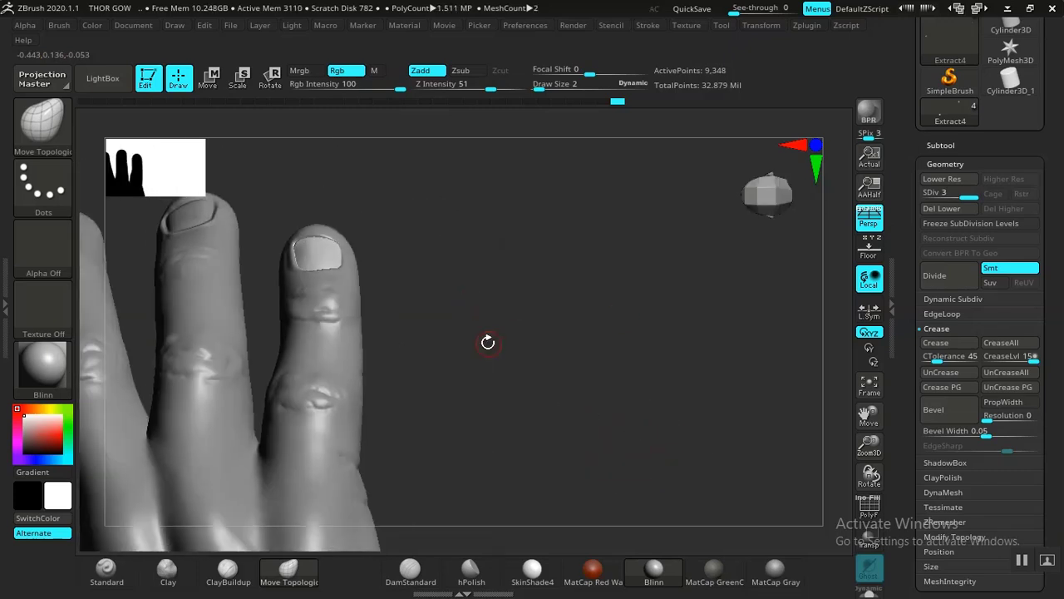
pyautogui.moveTo(487, 339); pyautogui.dragTo(495, 381)
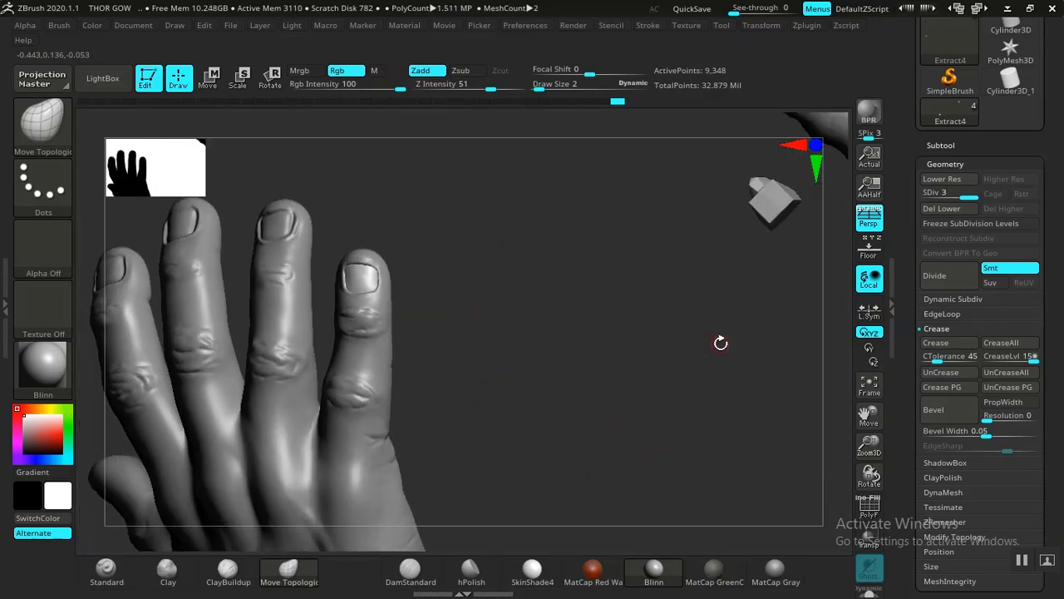
# Lower the nail to its first subdivision level and delete the Extract4 subtool.
pyautogui.click(942, 180)
pyautogui.click(942, 180)
pyautogui.click(940, 145)
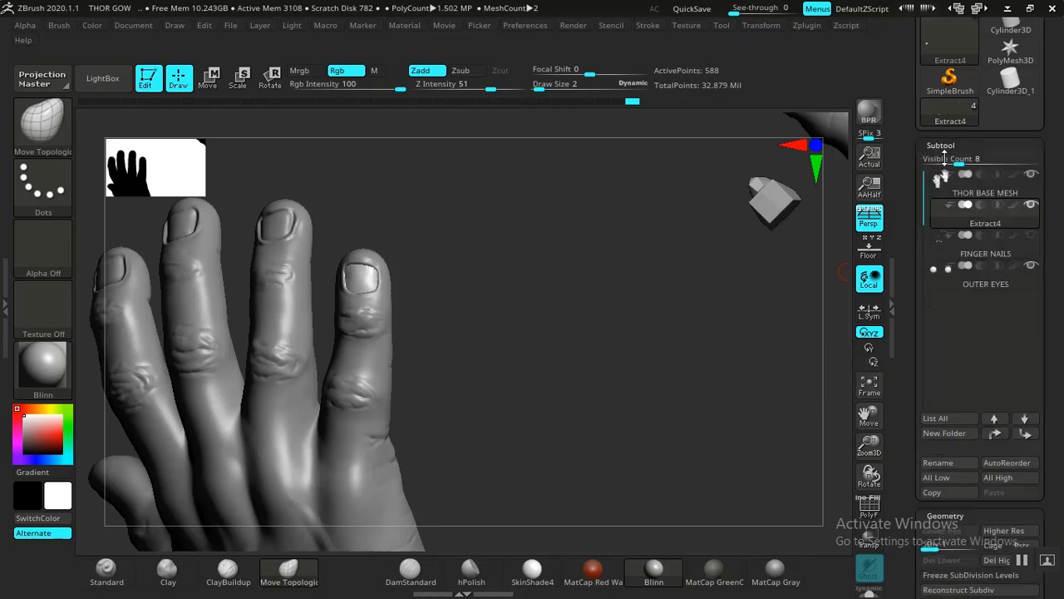
pyautogui.moveTo(913, 404); pyautogui.dragTo(912, 329)
pyautogui.click(953, 474)
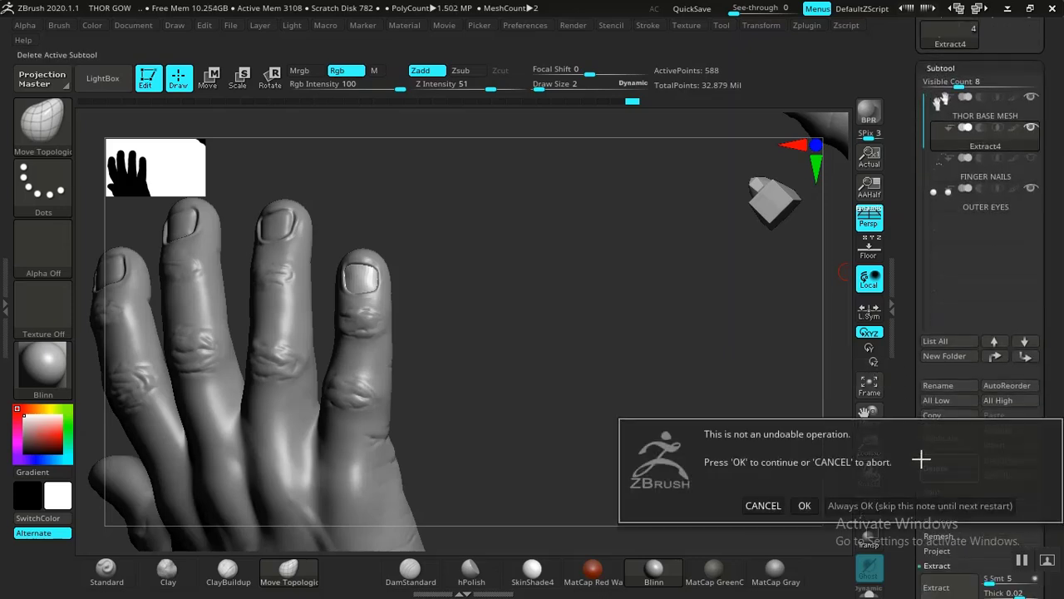
pyautogui.click(804, 506)
# Select and show the FINGER NAILS subtool and examine the nails on the hand.
pyautogui.keyDown('alt'); pyautogui.moveTo(601, 419); pyautogui.dragTo(820, 272); pyautogui.keyUp('alt')
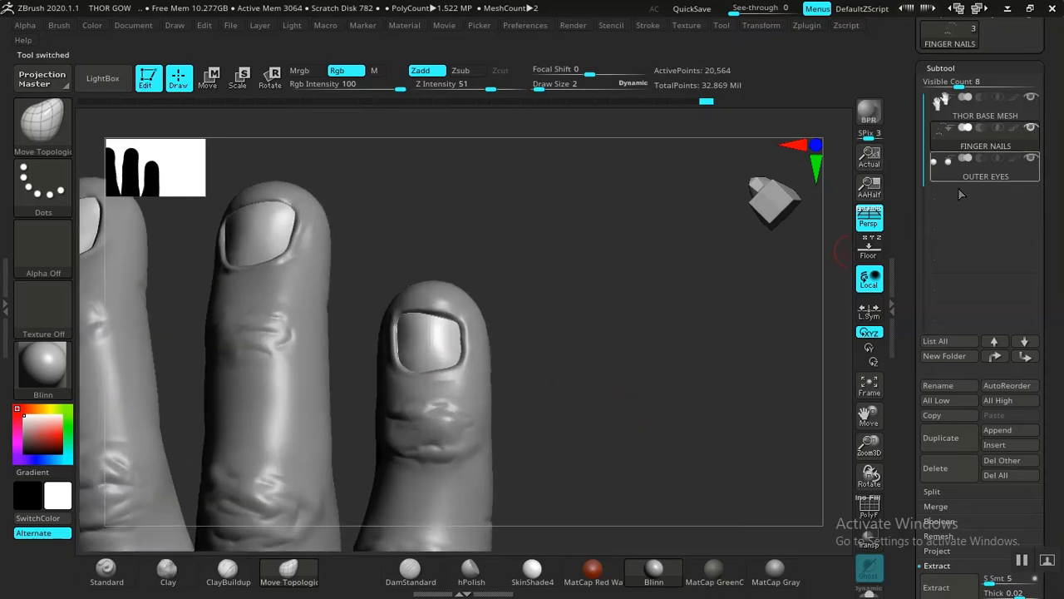
pyautogui.keyDown('alt'); pyautogui.moveTo(627, 366); pyautogui.dragTo(740, 408); pyautogui.keyUp('alt')
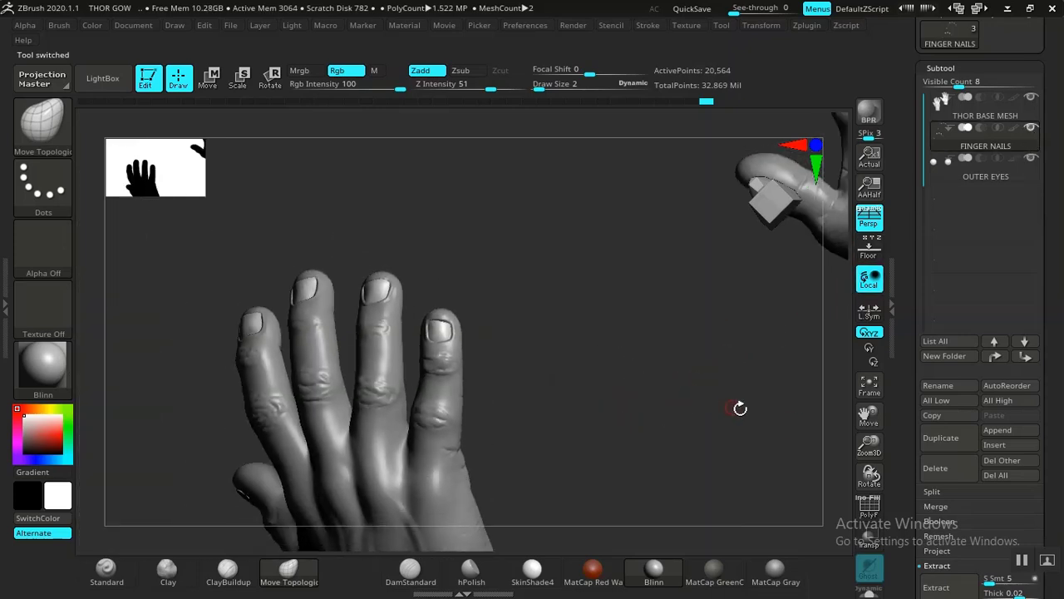